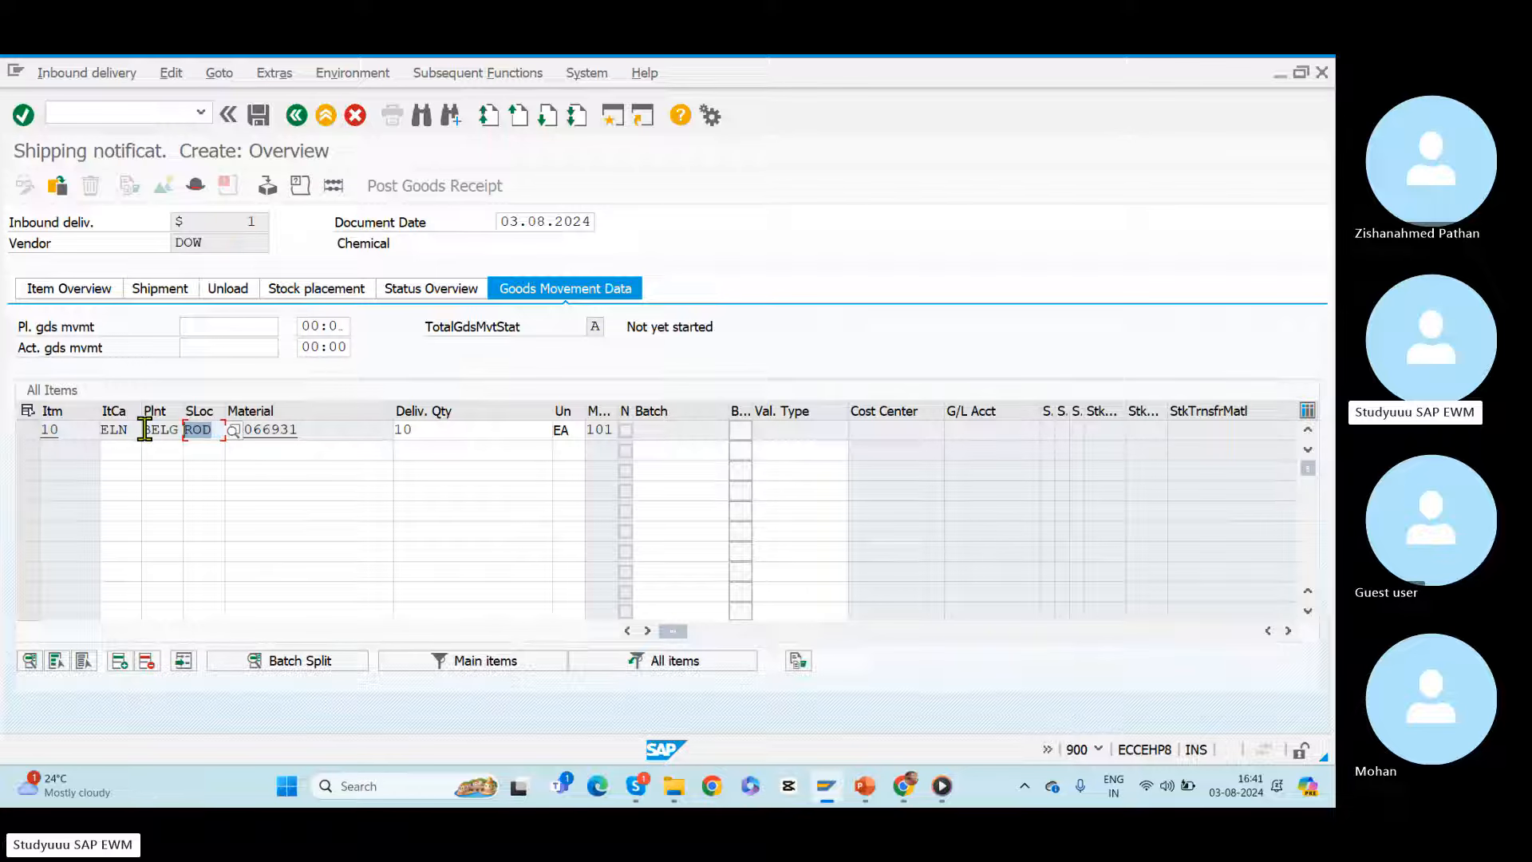
# Step: Pack the 10 EA of material 50066931 into a new BELW-CART handling unit and save the inbound delivery
pyautogui.click(268, 186)
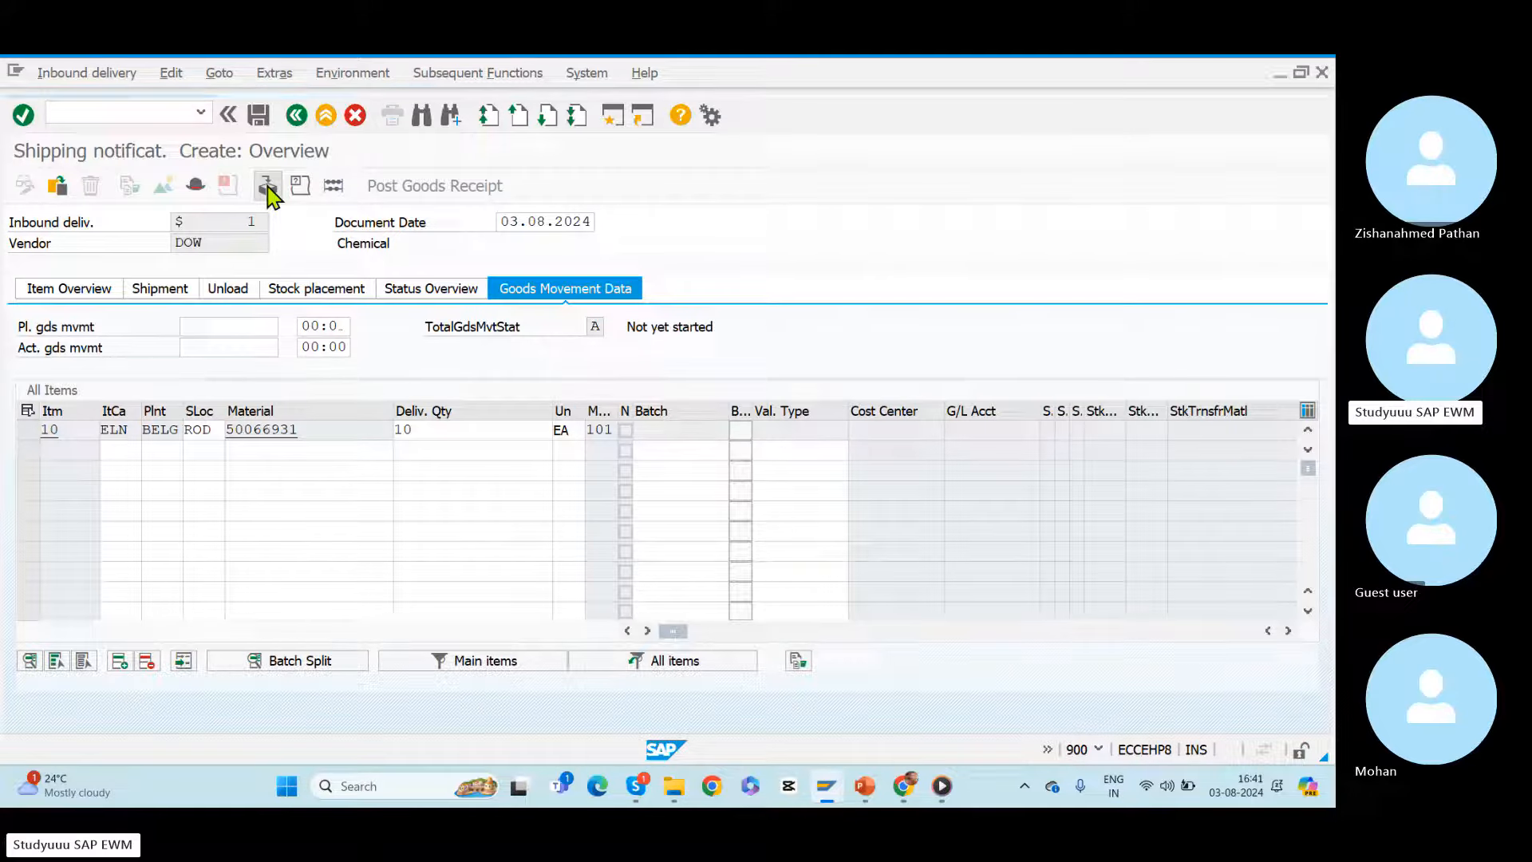
pyautogui.click(280, 306)
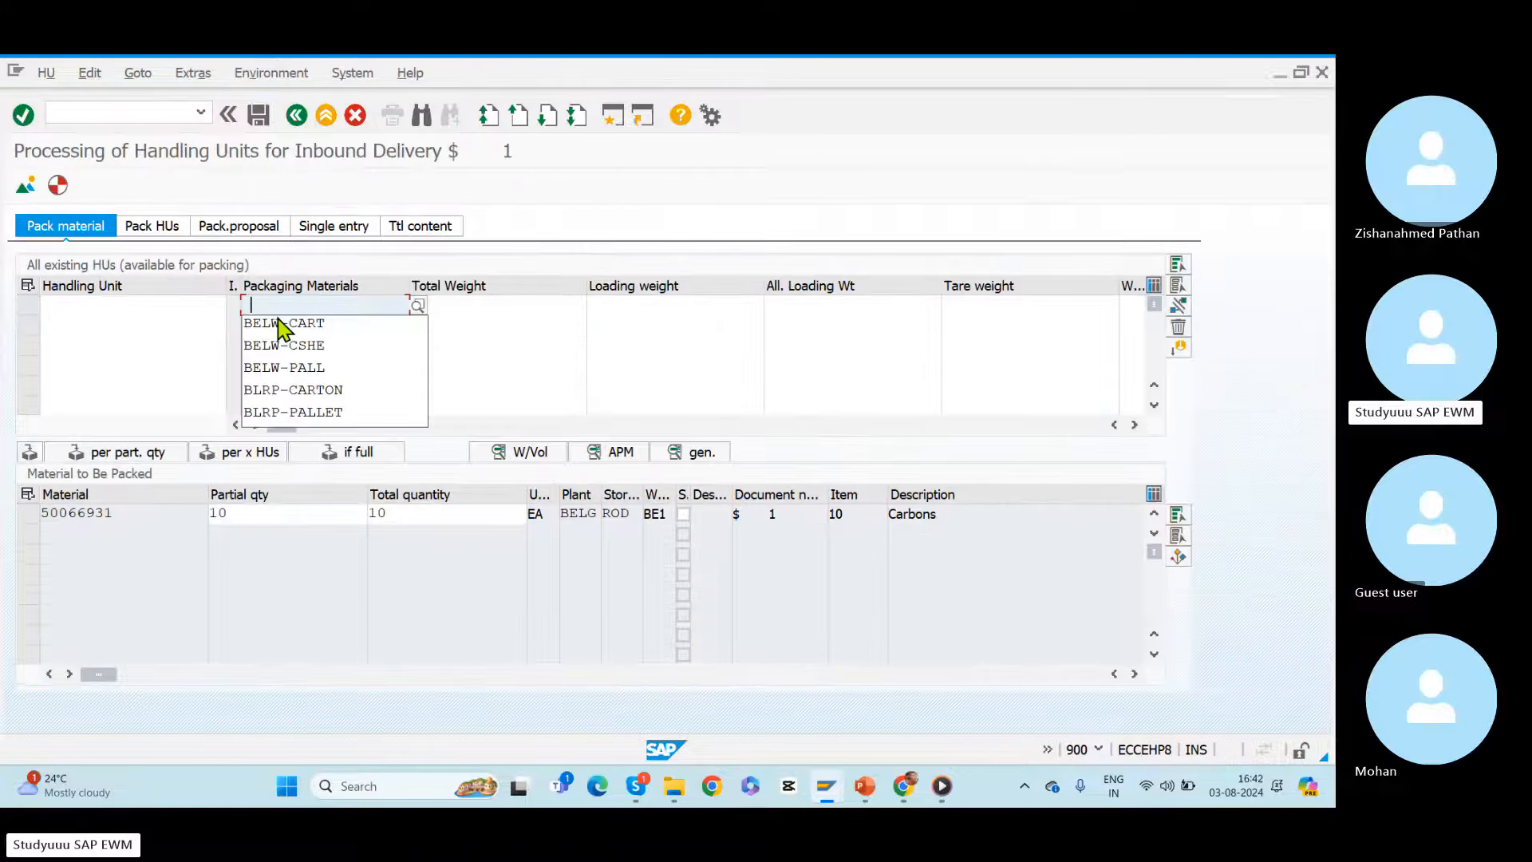
pyautogui.click(281, 323)
pyautogui.press('Return')
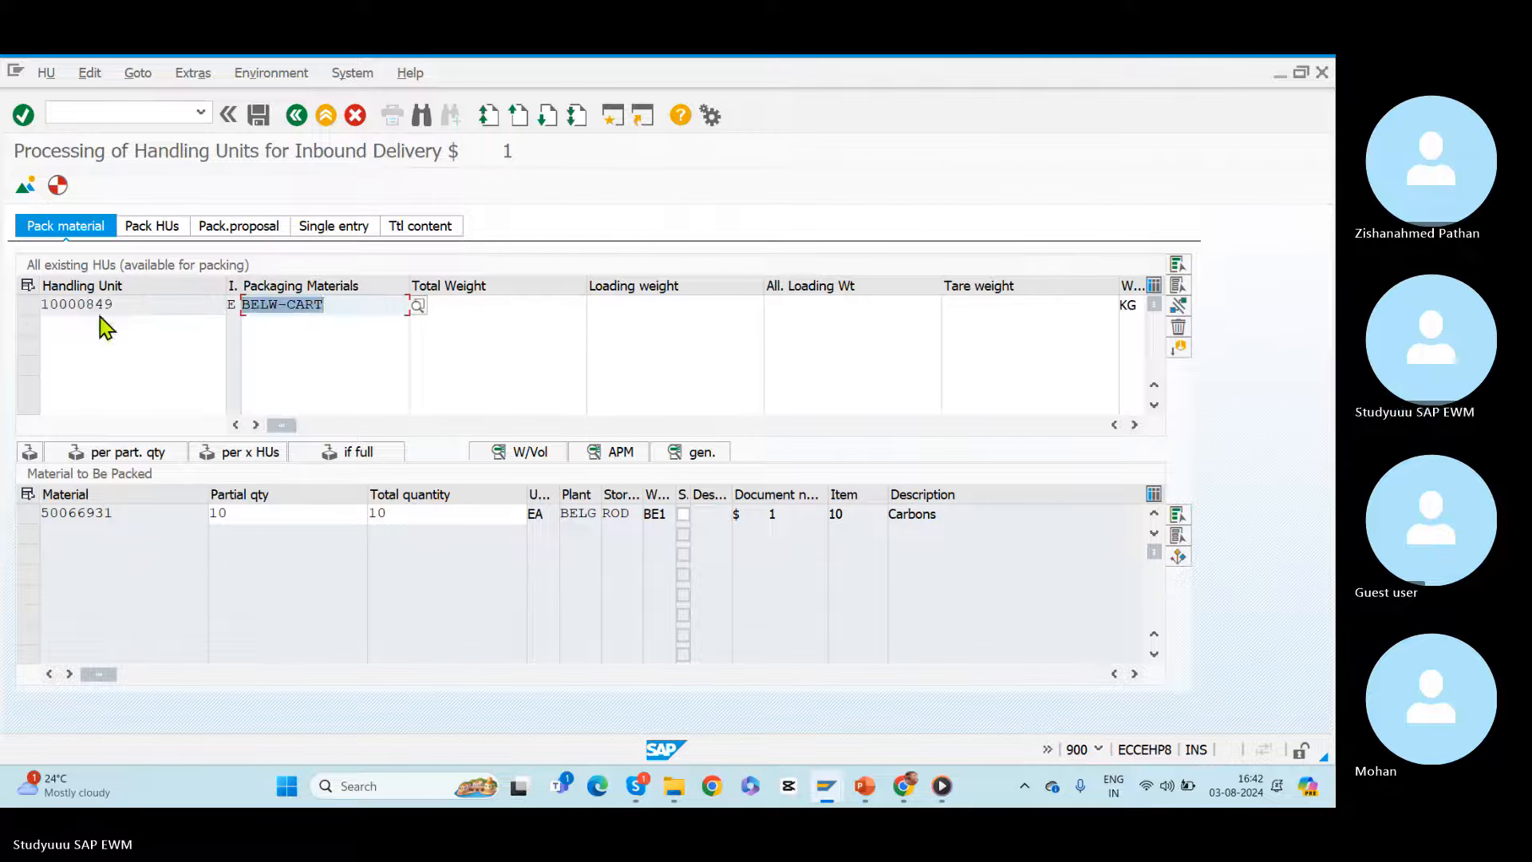
pyautogui.click(27, 305)
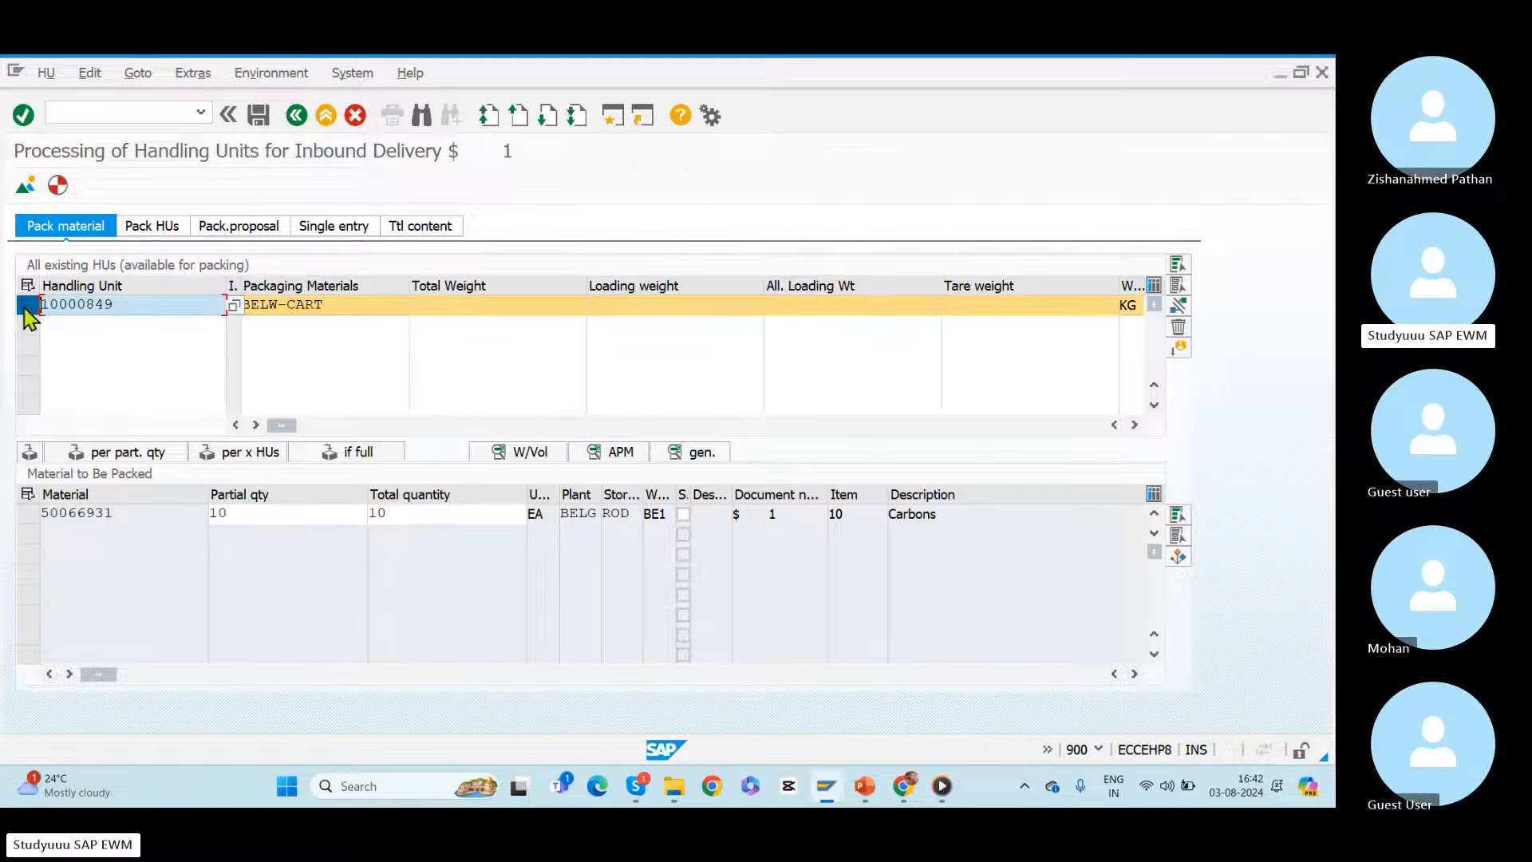
pyautogui.click(28, 514)
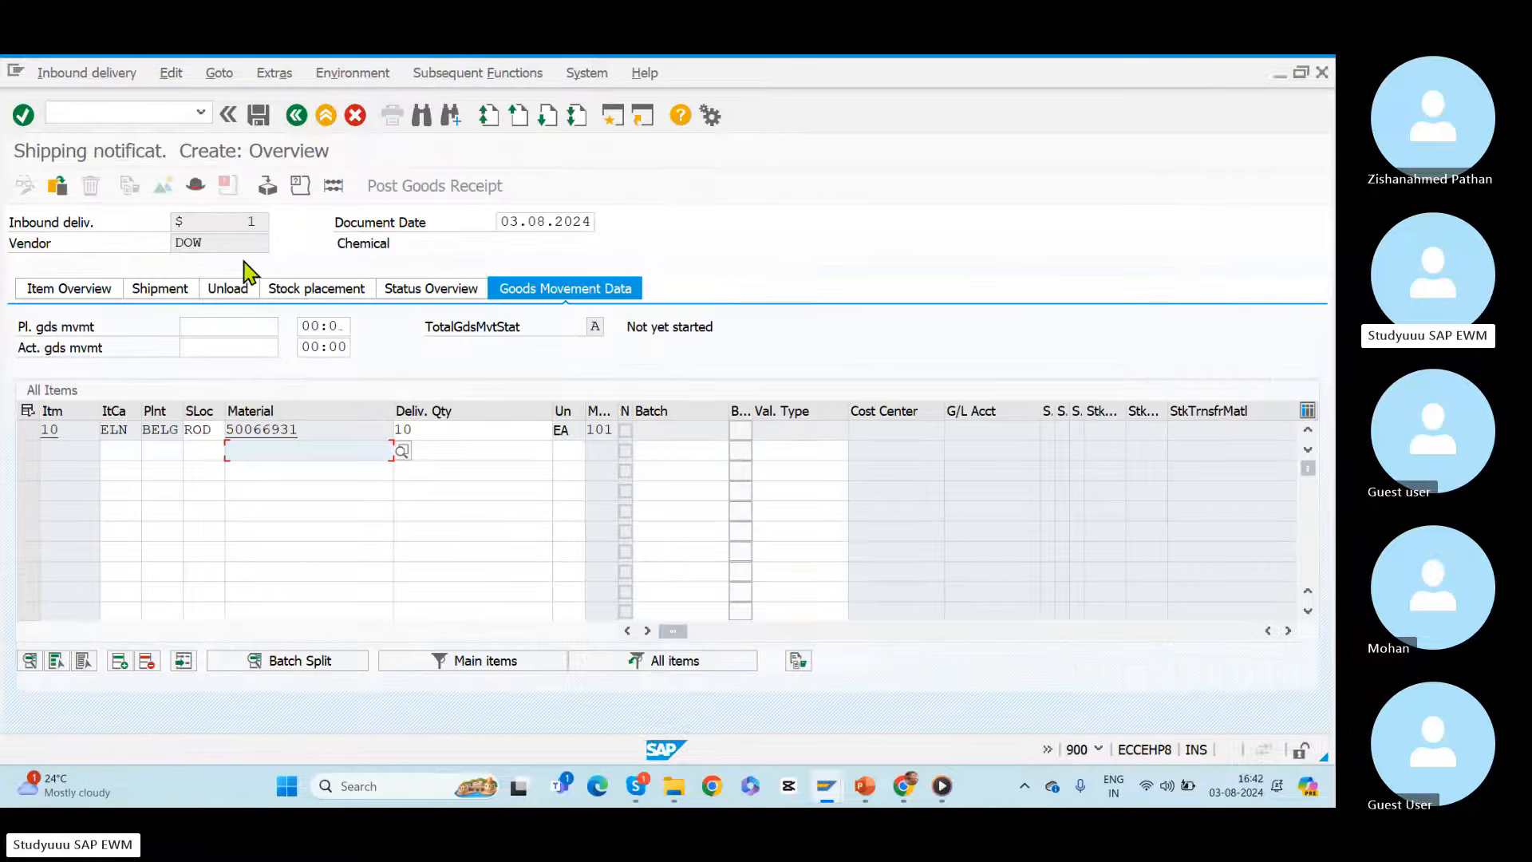
pyautogui.click(259, 114)
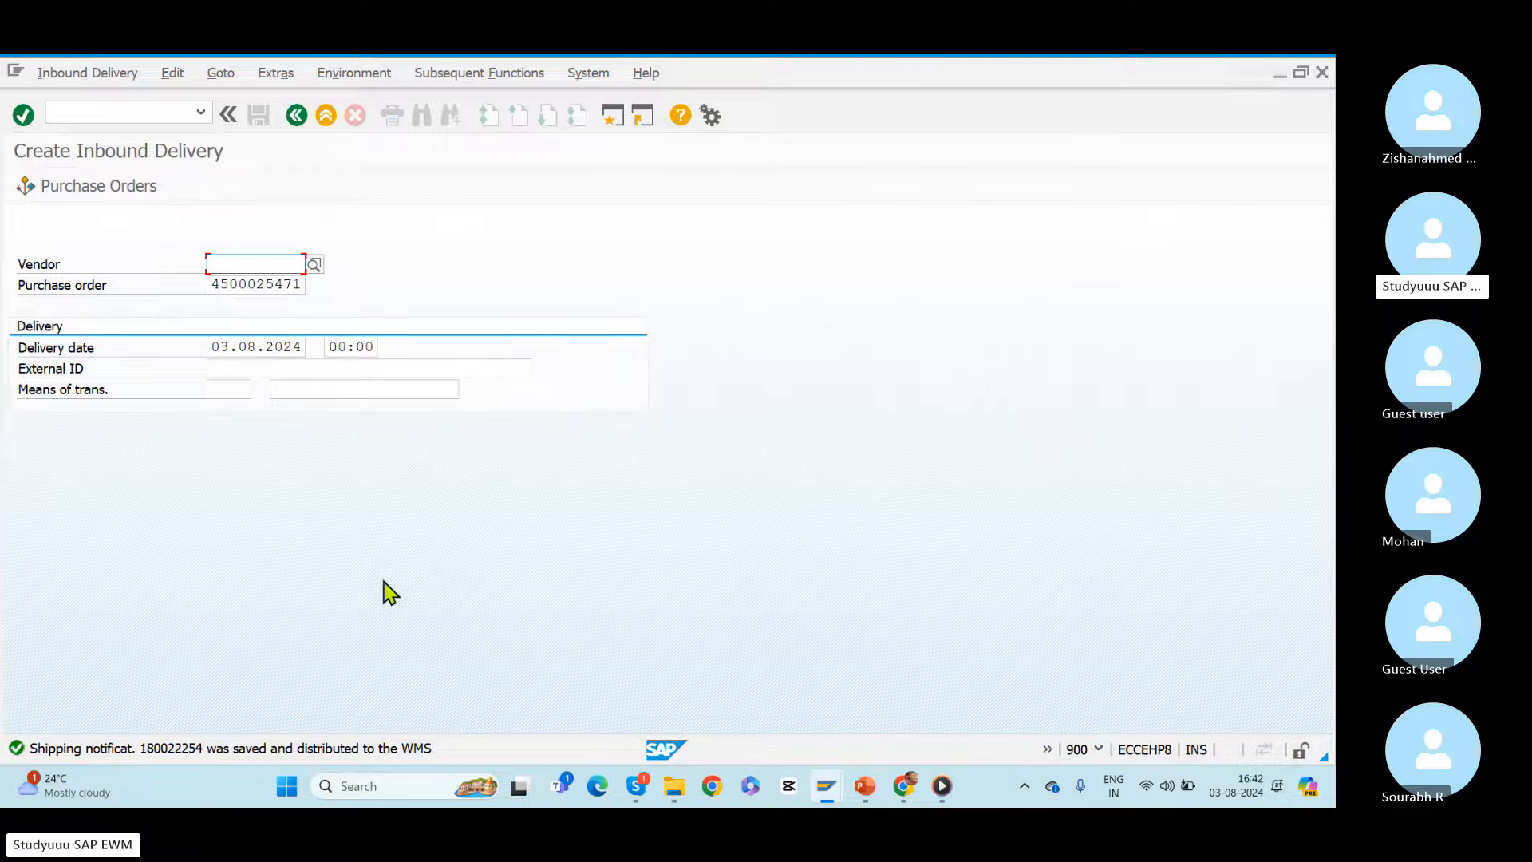
# Step: Switch to SAP Logon, open the warehouse management system and log on to client 110 with the user name and password
pyautogui.hotkey('alt', 'Tab')
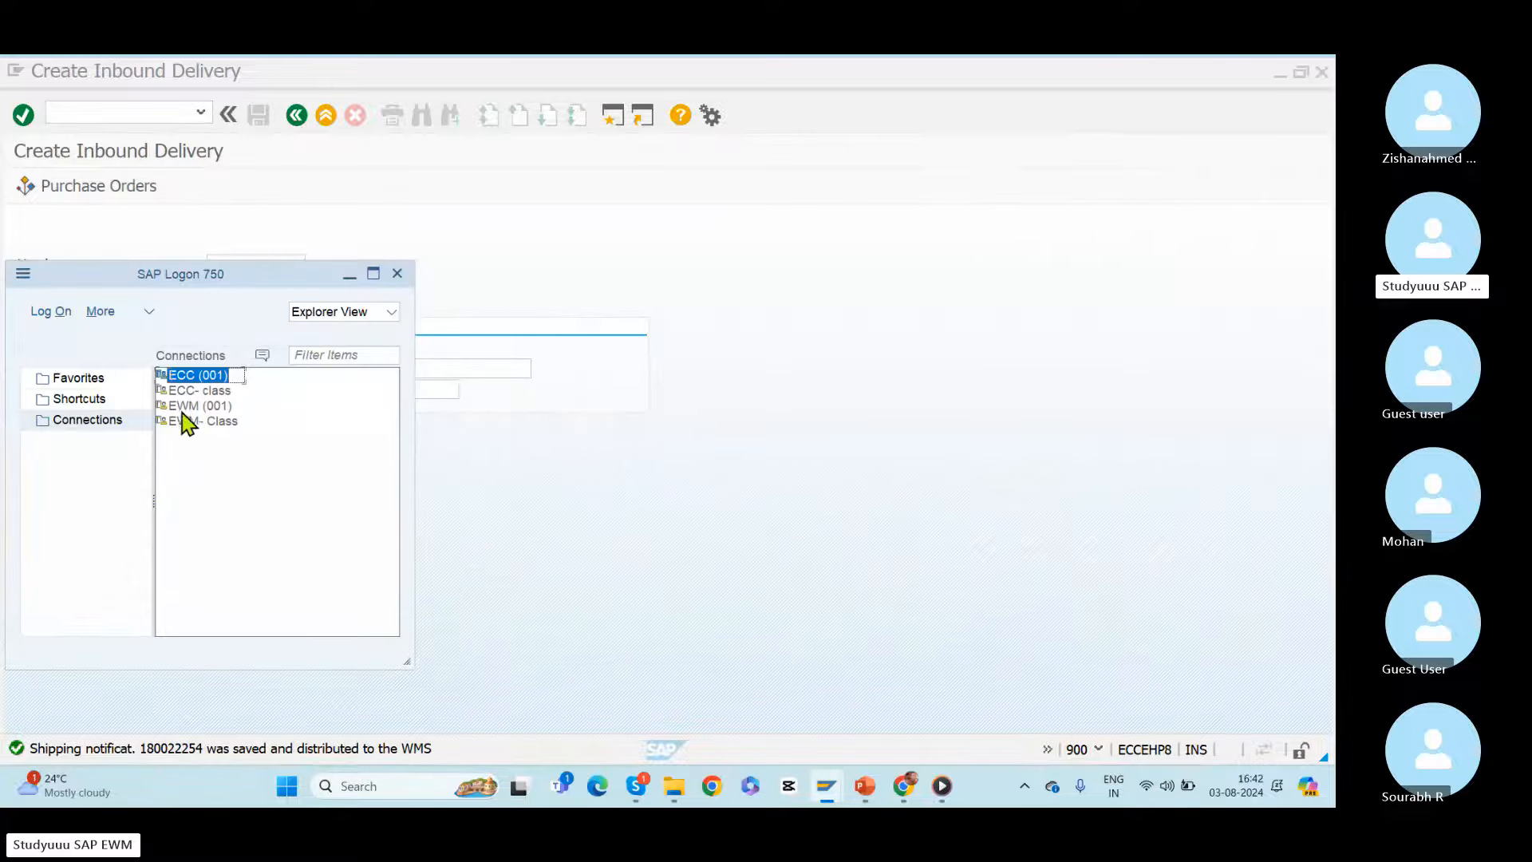
pyautogui.doubleClick(184, 405)
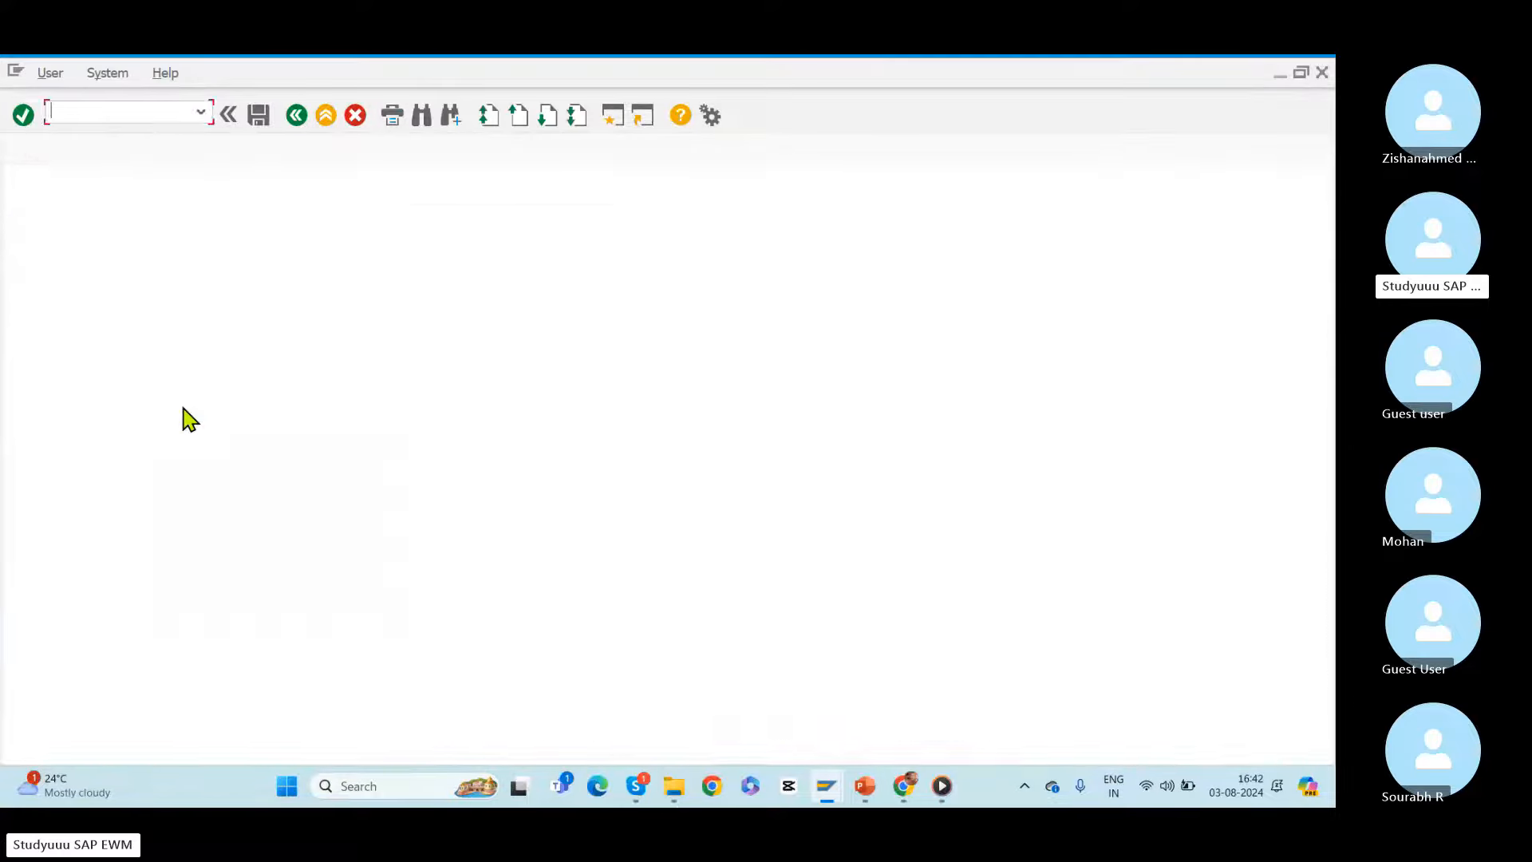
pyautogui.press('Down')
pyautogui.press('Tab')
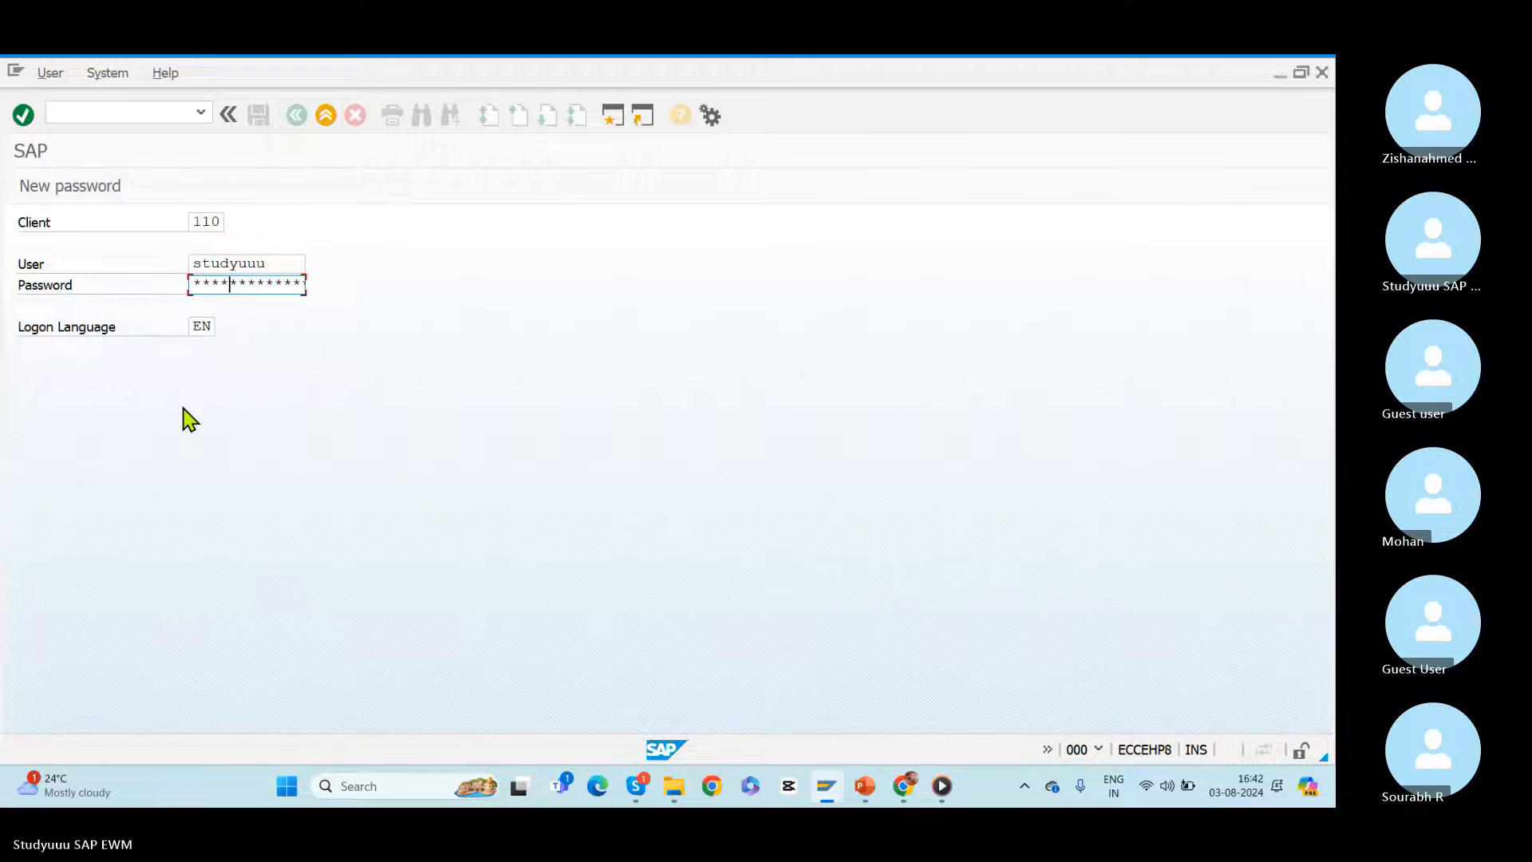
pyautogui.press('Return')
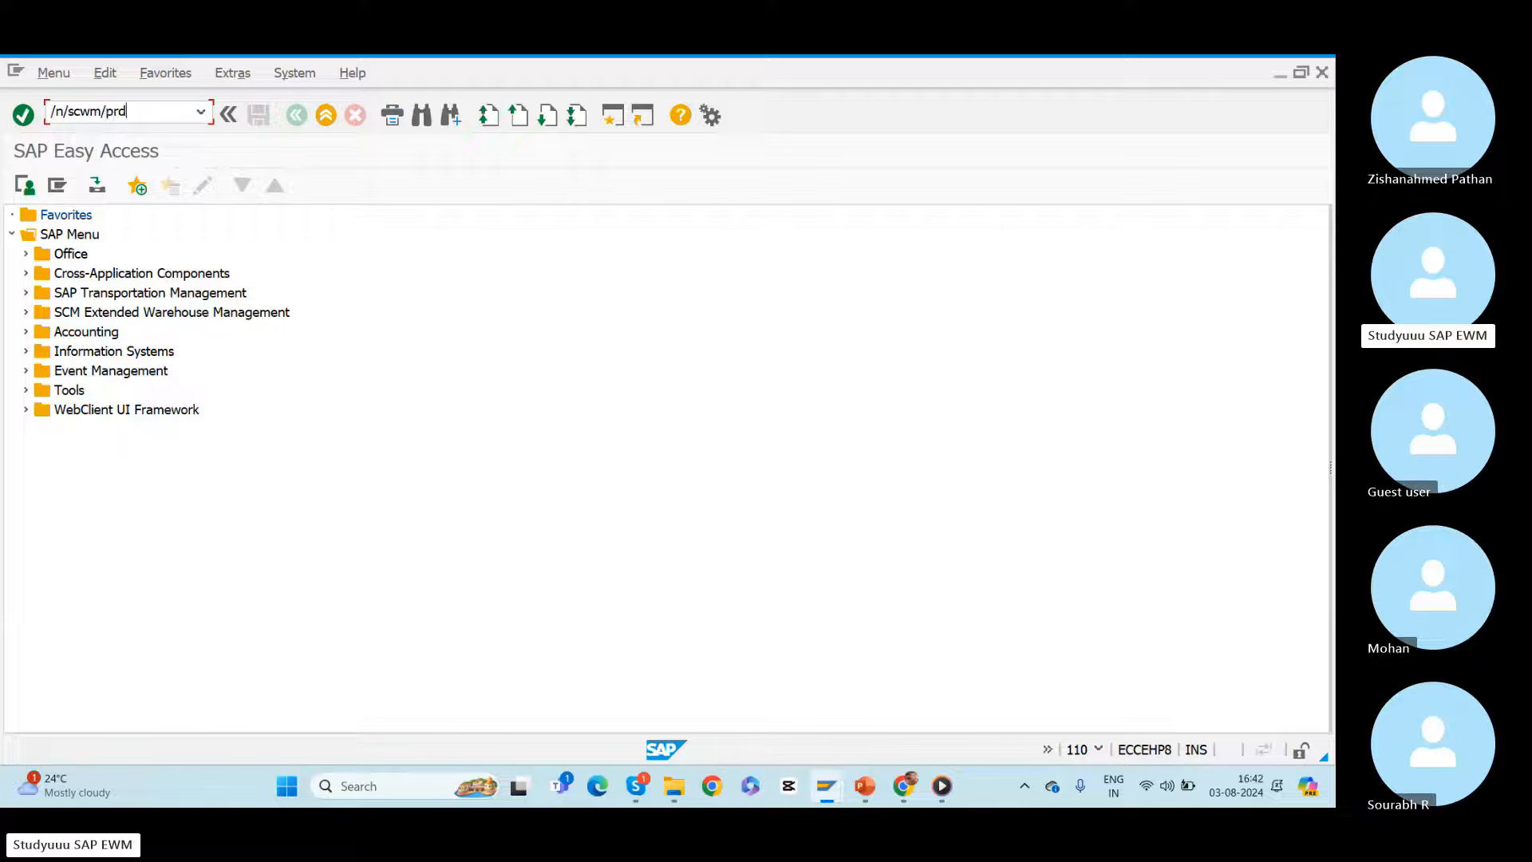
# Step: Open the inbound delivery maintenance transaction /n/scwm/prdi and dismiss the log about the party entitled to dispose
pyautogui.write('/n/scwm/prdi')
pyautogui.press('Return')
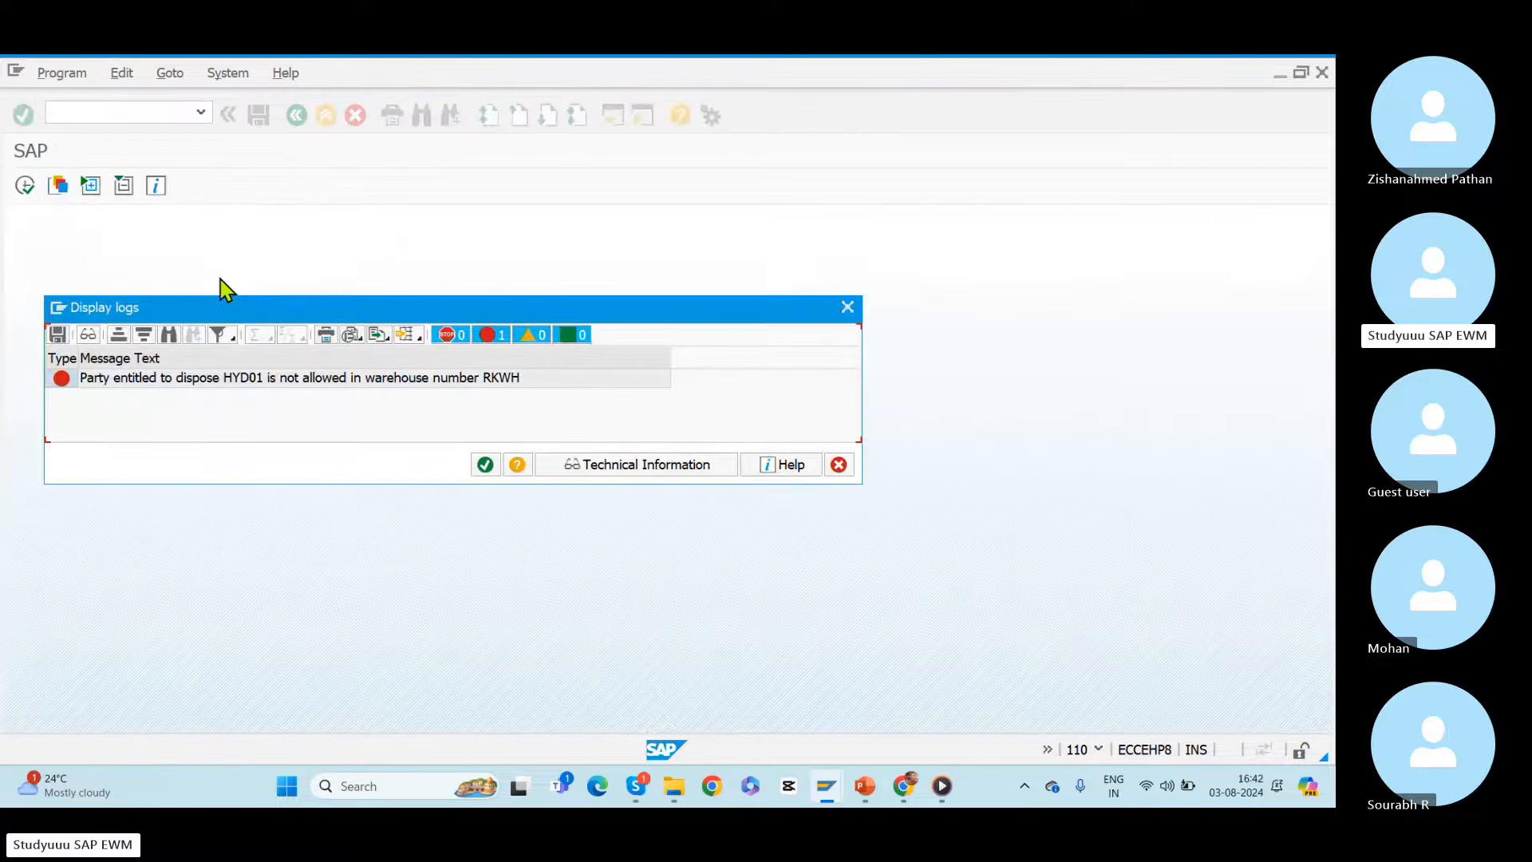
pyautogui.click(475, 466)
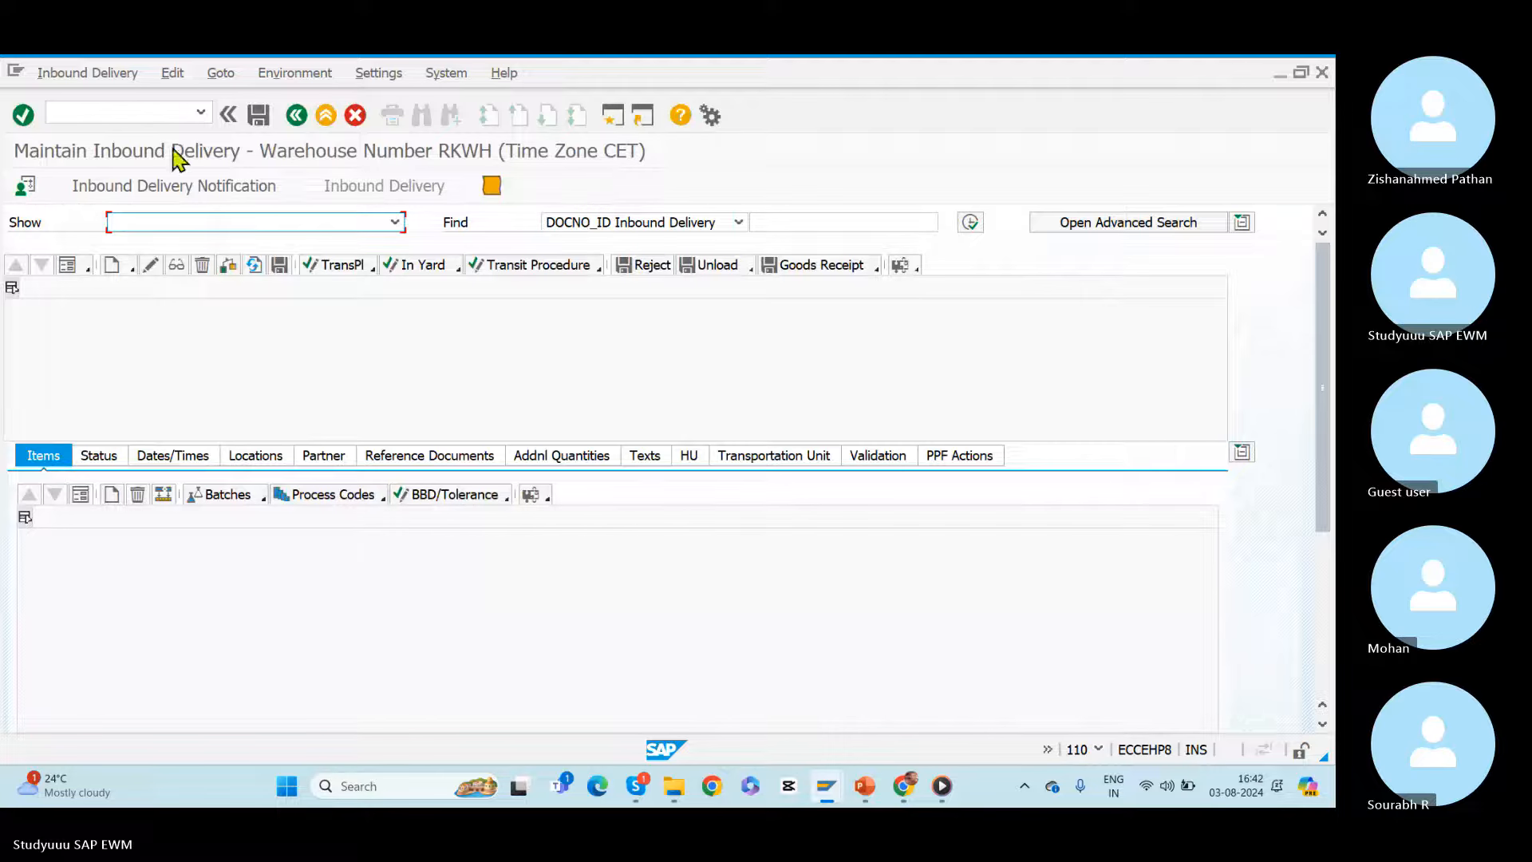
# Step: Set the default warehouse number to BELW for inbound delivery maintenance
pyautogui.click(24, 188)
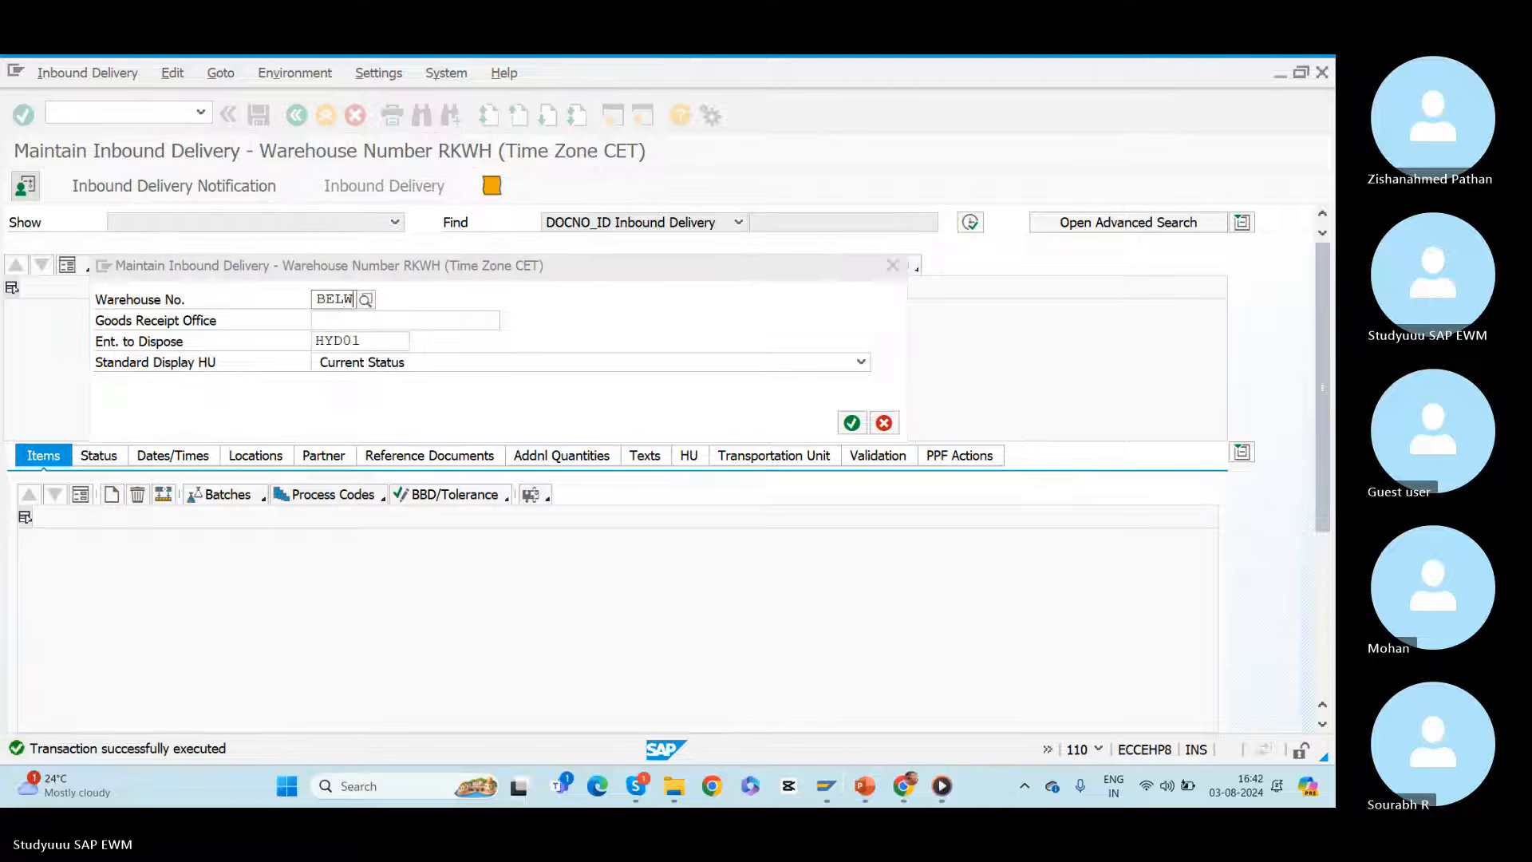
pyautogui.press('Return')
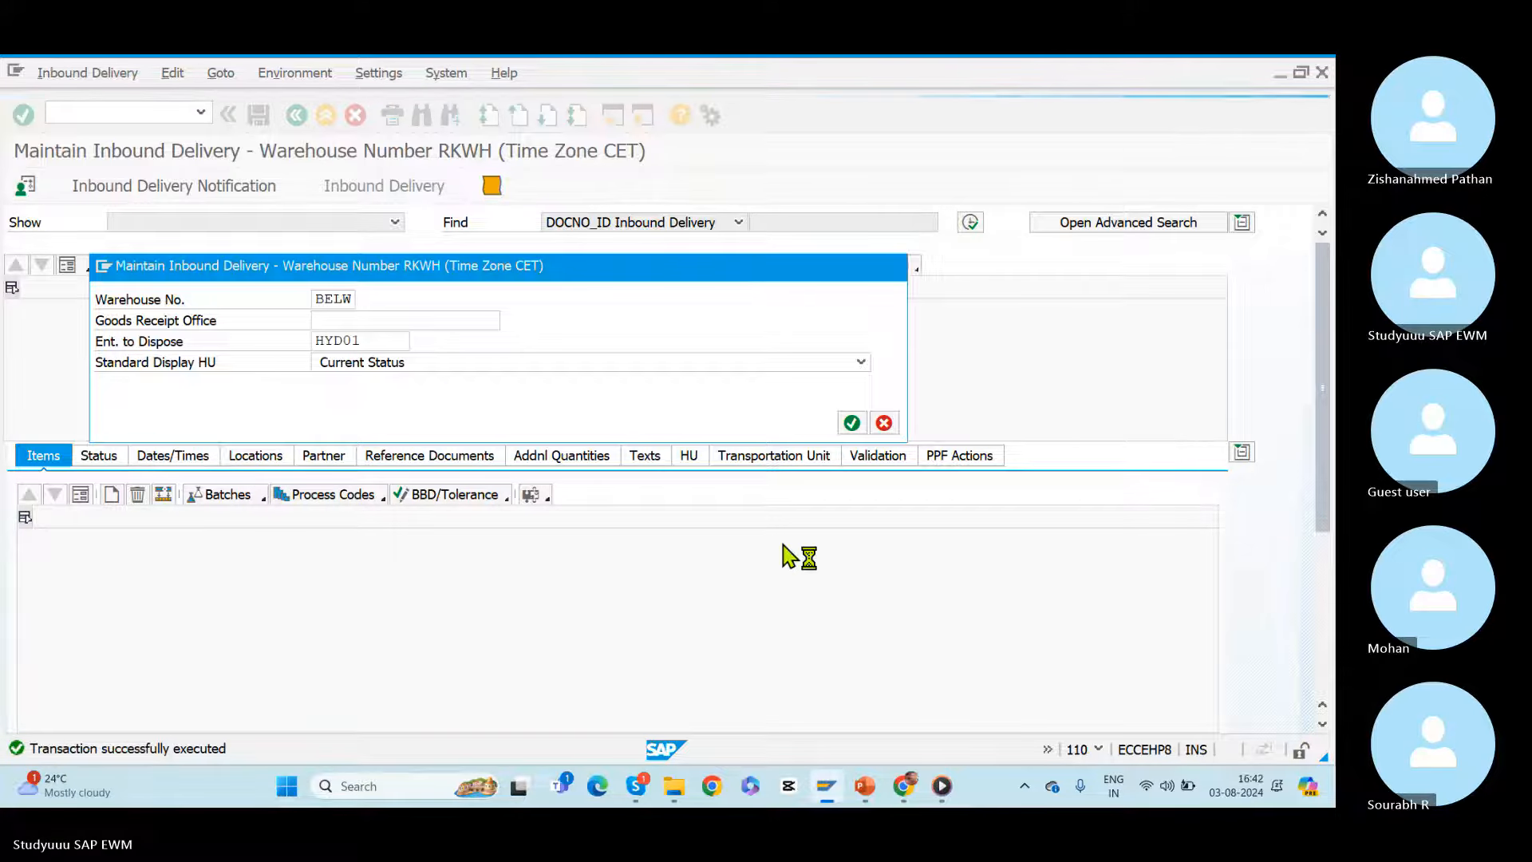
pyautogui.click(531, 423)
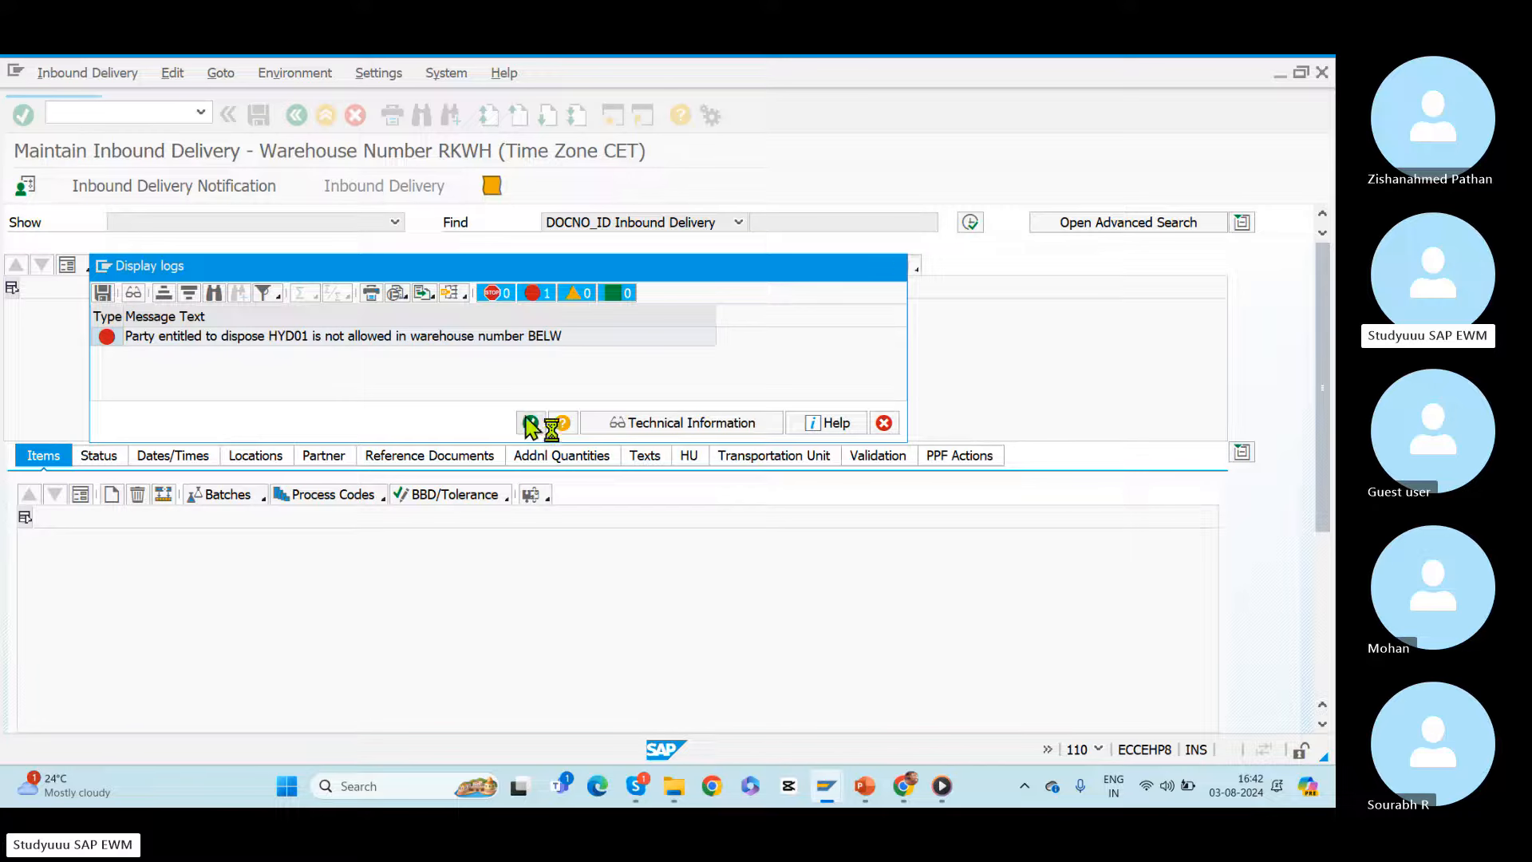
# Step: Find the inbound delivery by ERP document 180022254, checking the number in the Create Inbound Delivery session
pyautogui.click(692, 223)
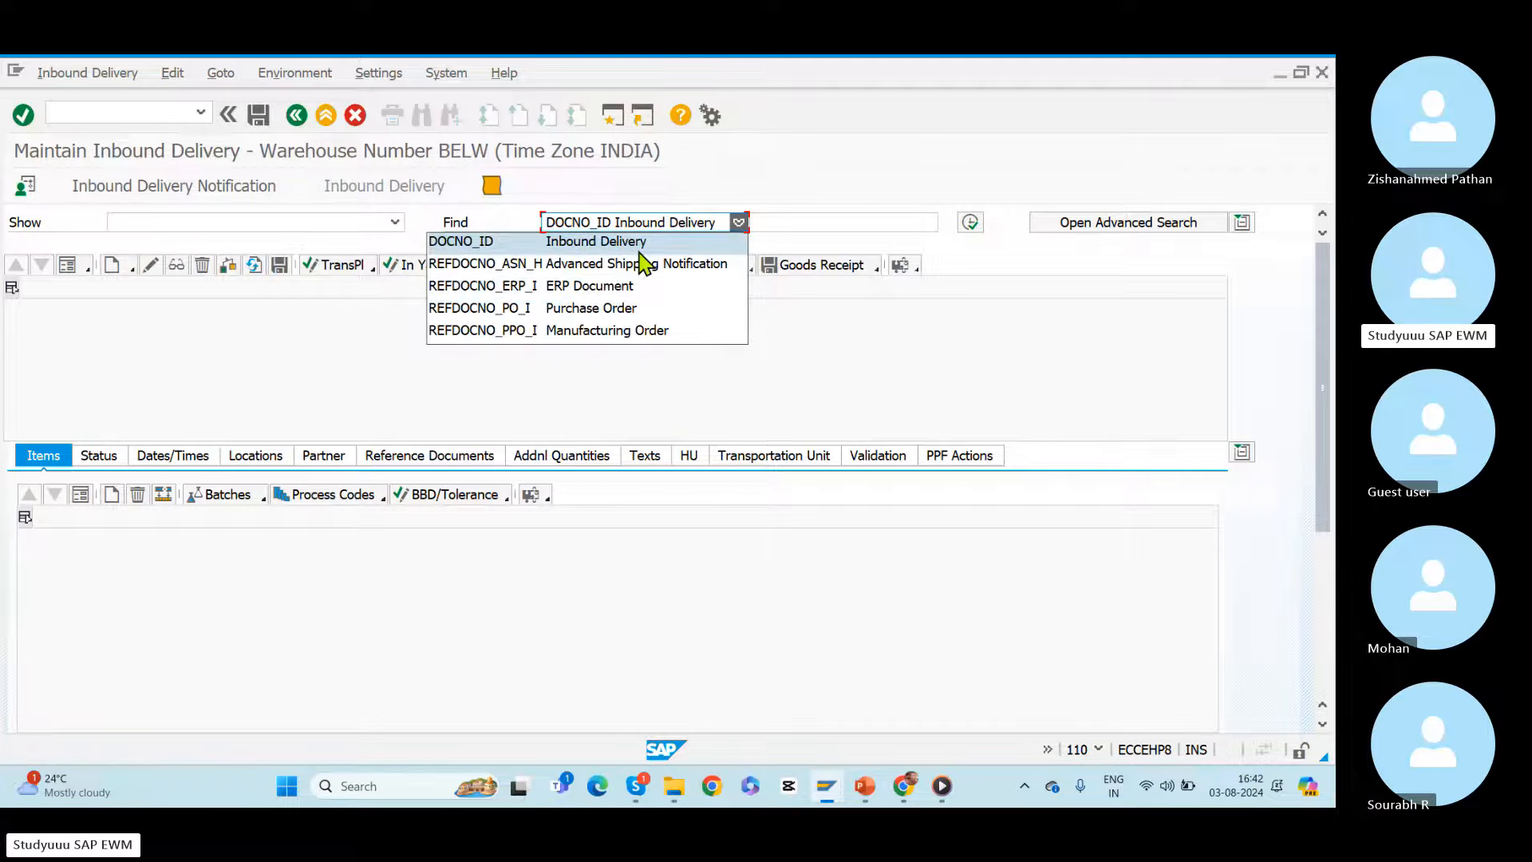
pyautogui.click(587, 286)
pyautogui.click(774, 223)
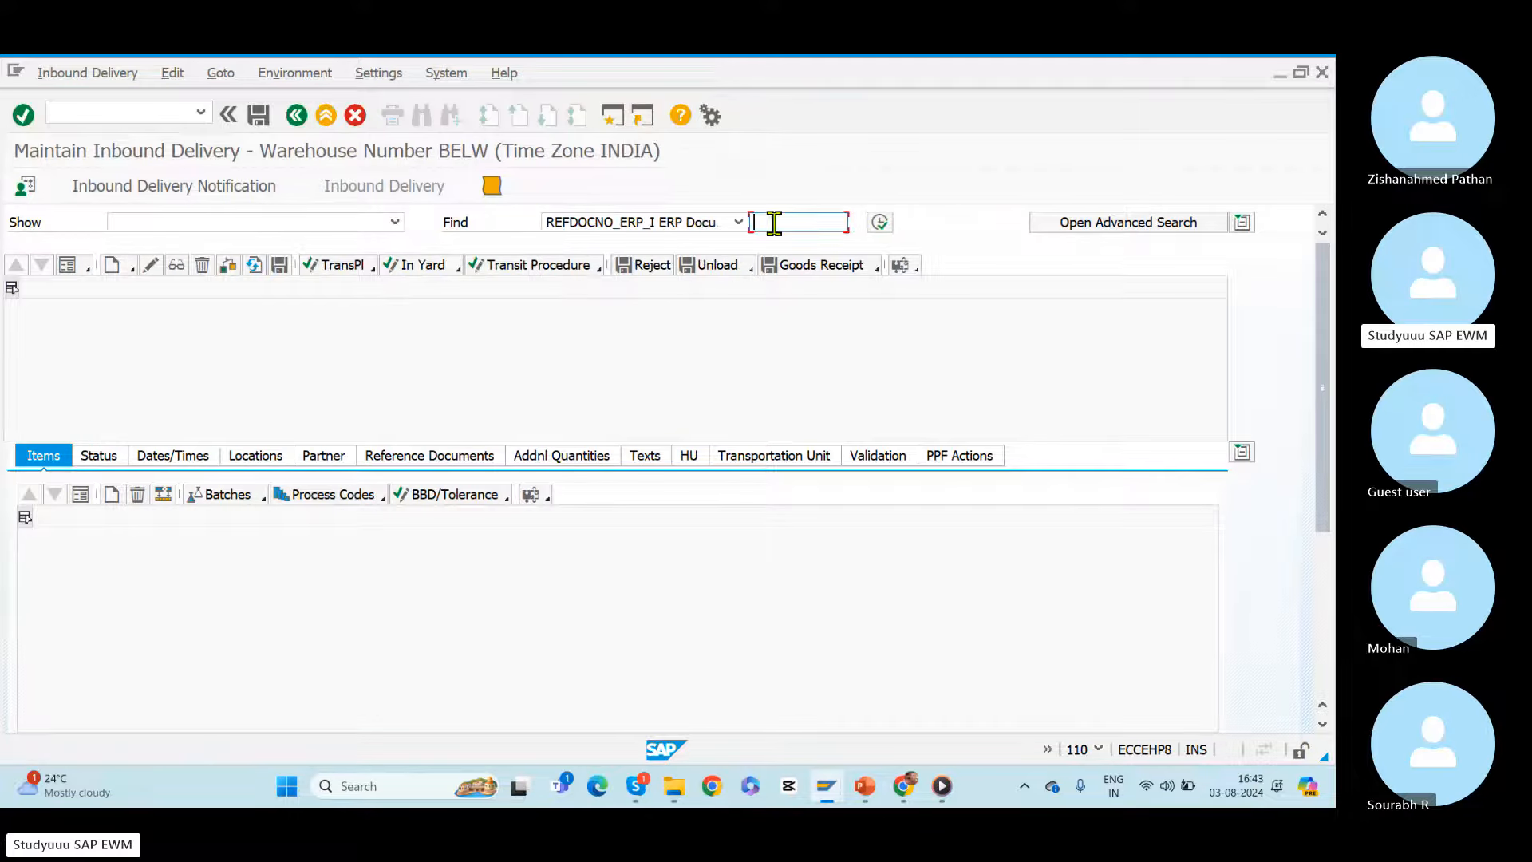
pyautogui.hotkey('alt', 'Tab')
pyautogui.hotkey('alt', 'Tab')
pyautogui.hotkey('alt', 'Tab')
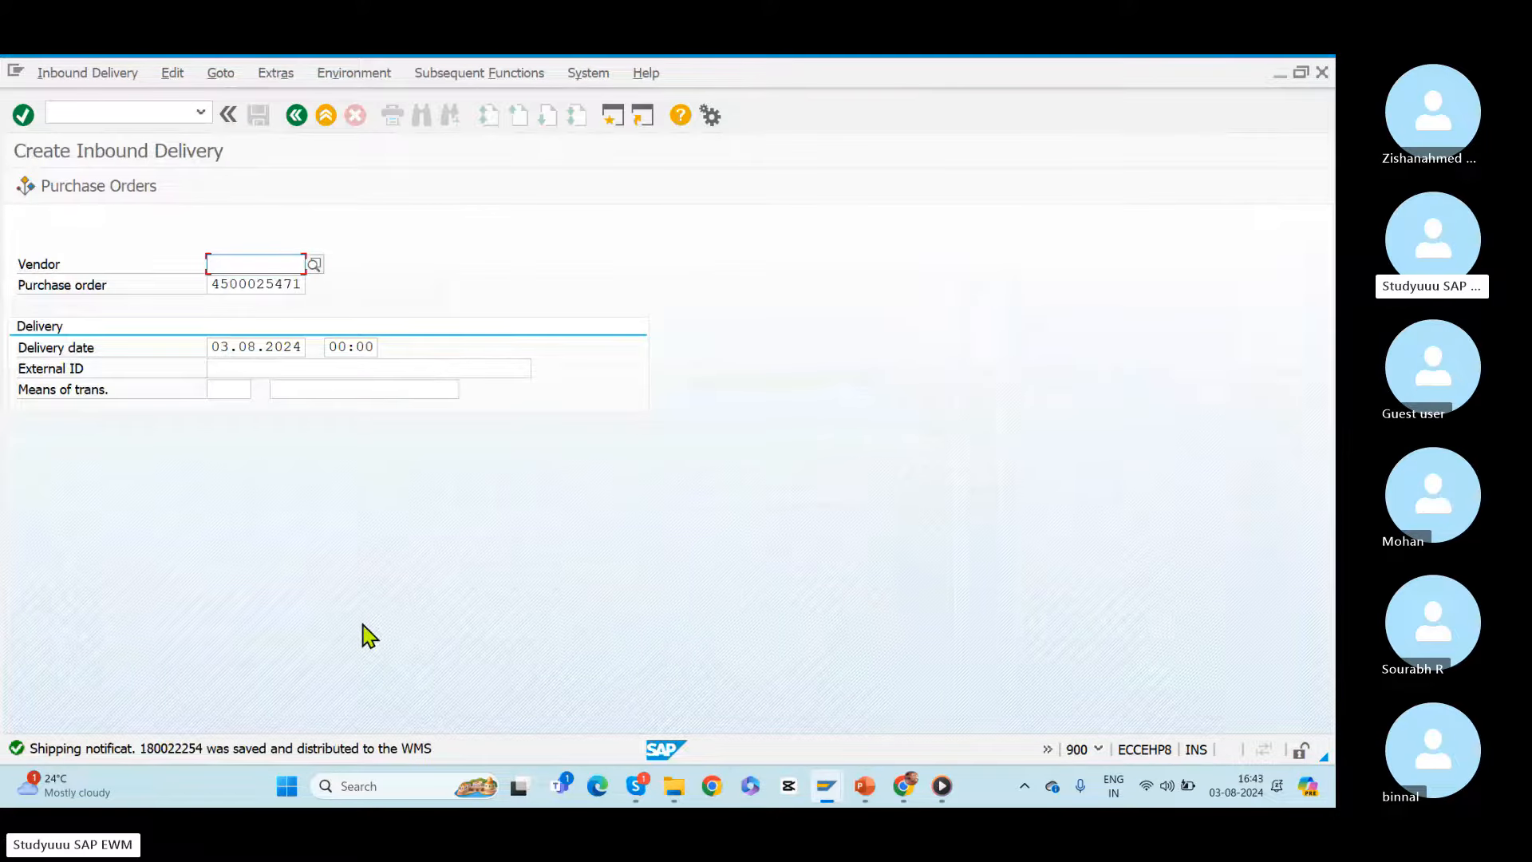
pyautogui.hotkey('alt', 'Tab')
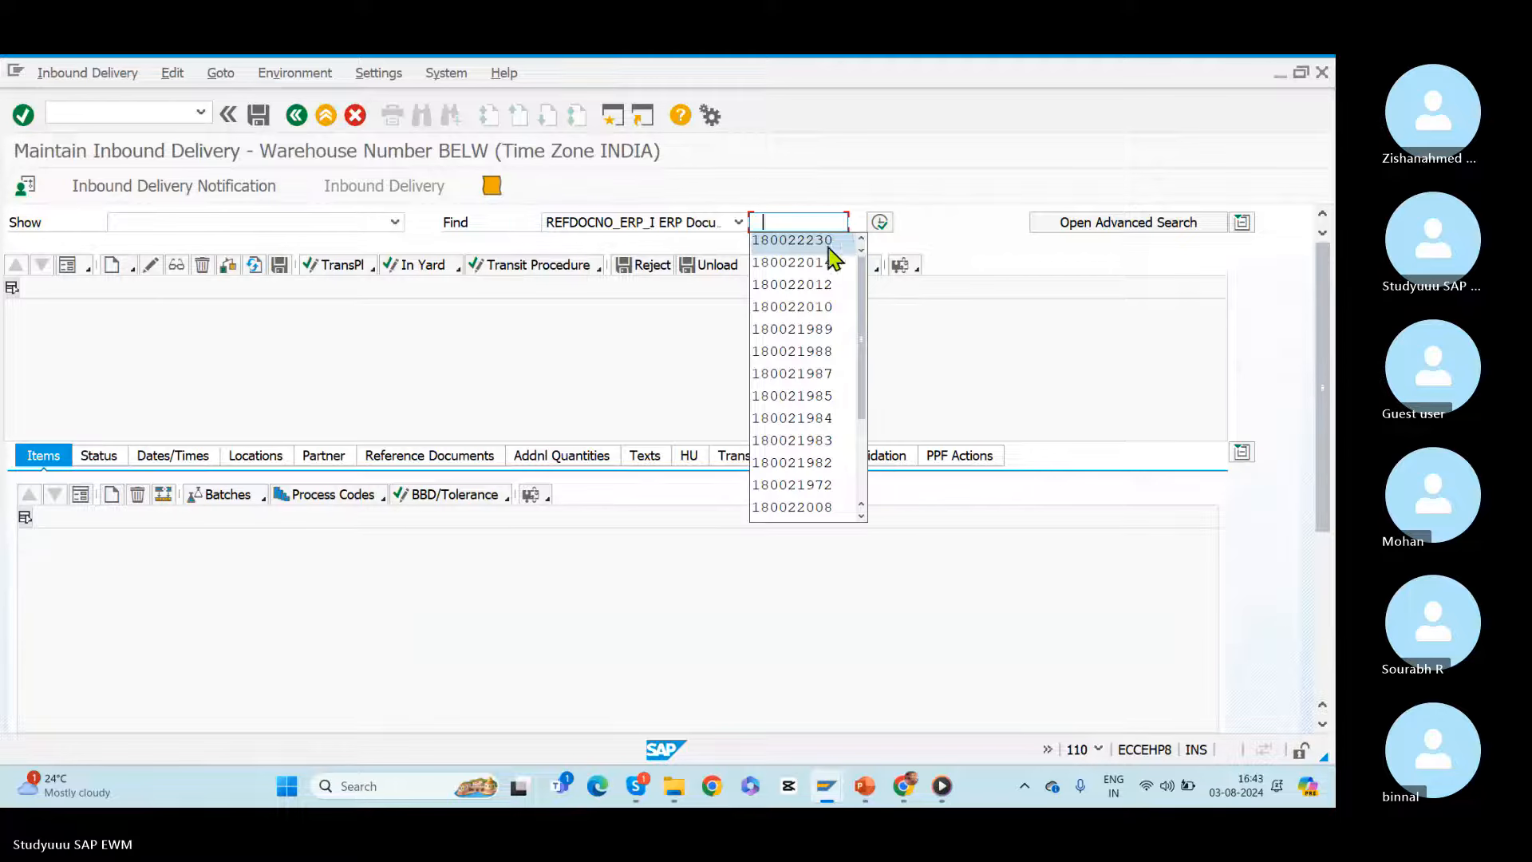
pyautogui.write('180022254')
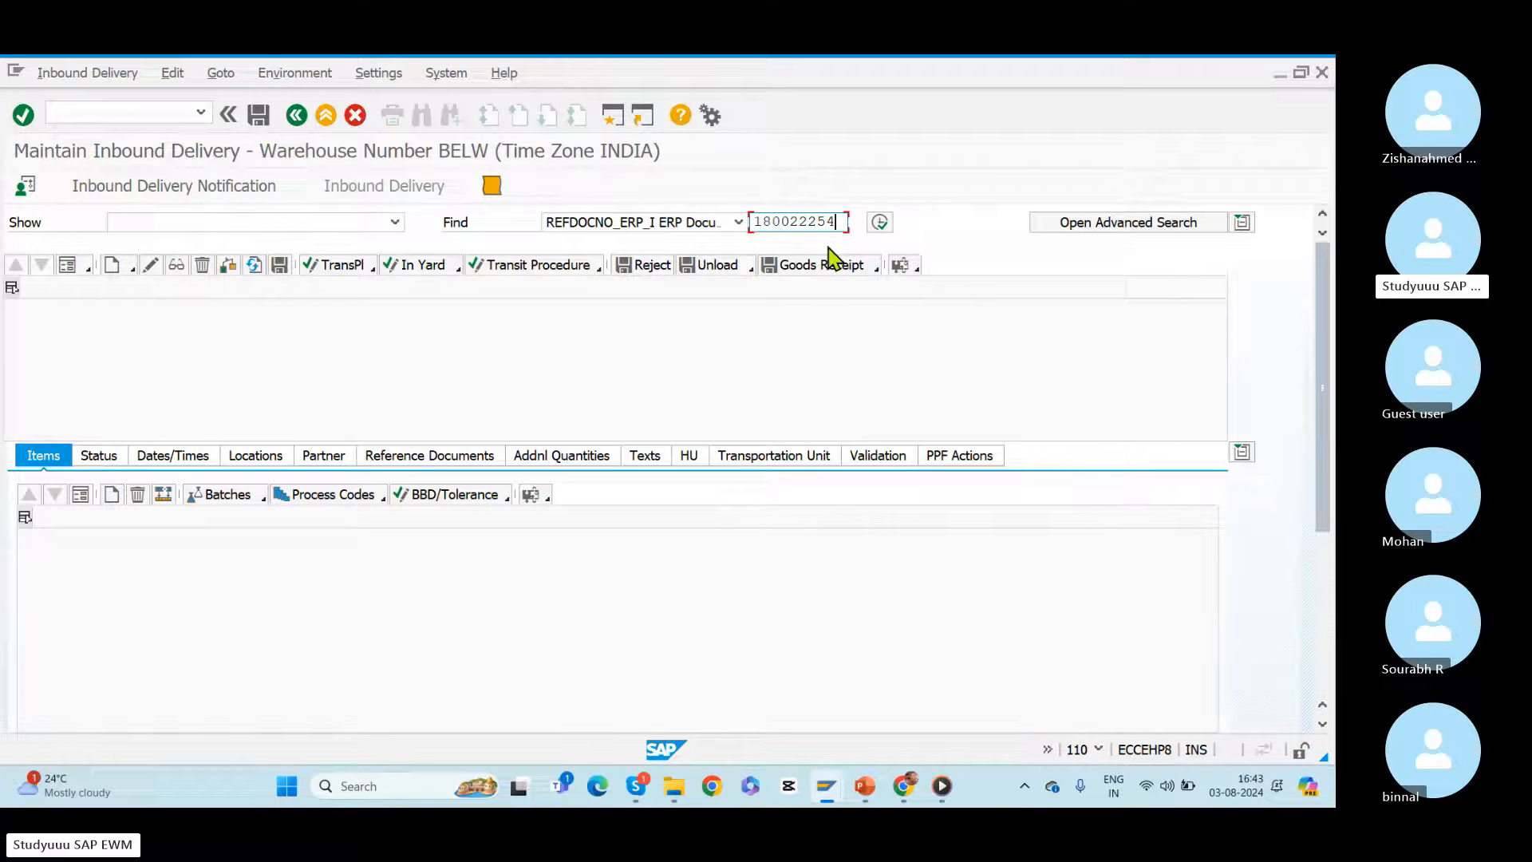
pyautogui.click(880, 223)
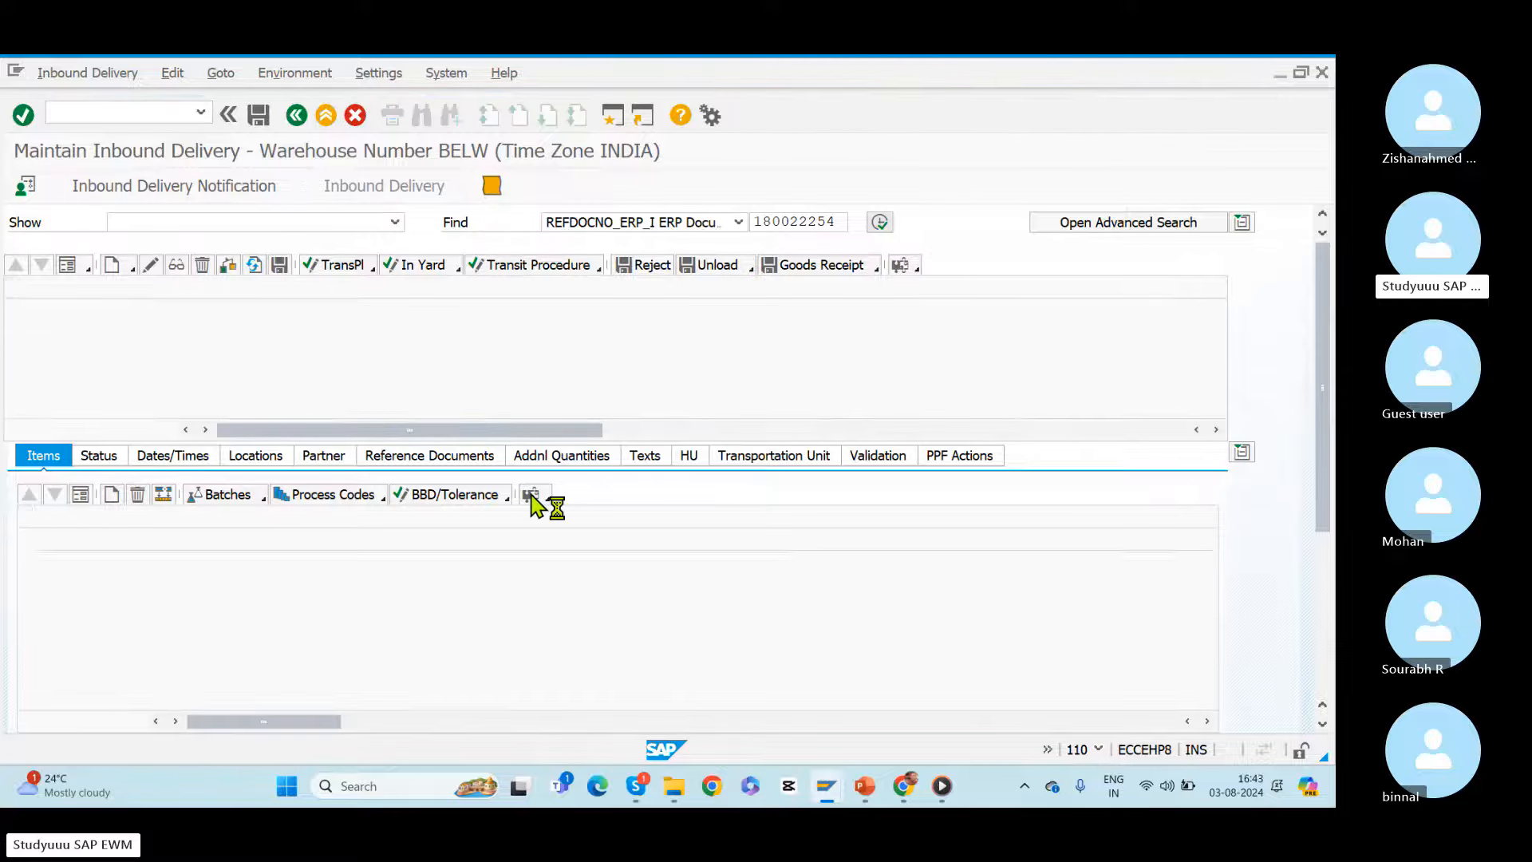
# Step: View the delivery's handling unit, open the Warehouse Task follow-on function for the delivery, and return to the delivery
pyautogui.click(689, 458)
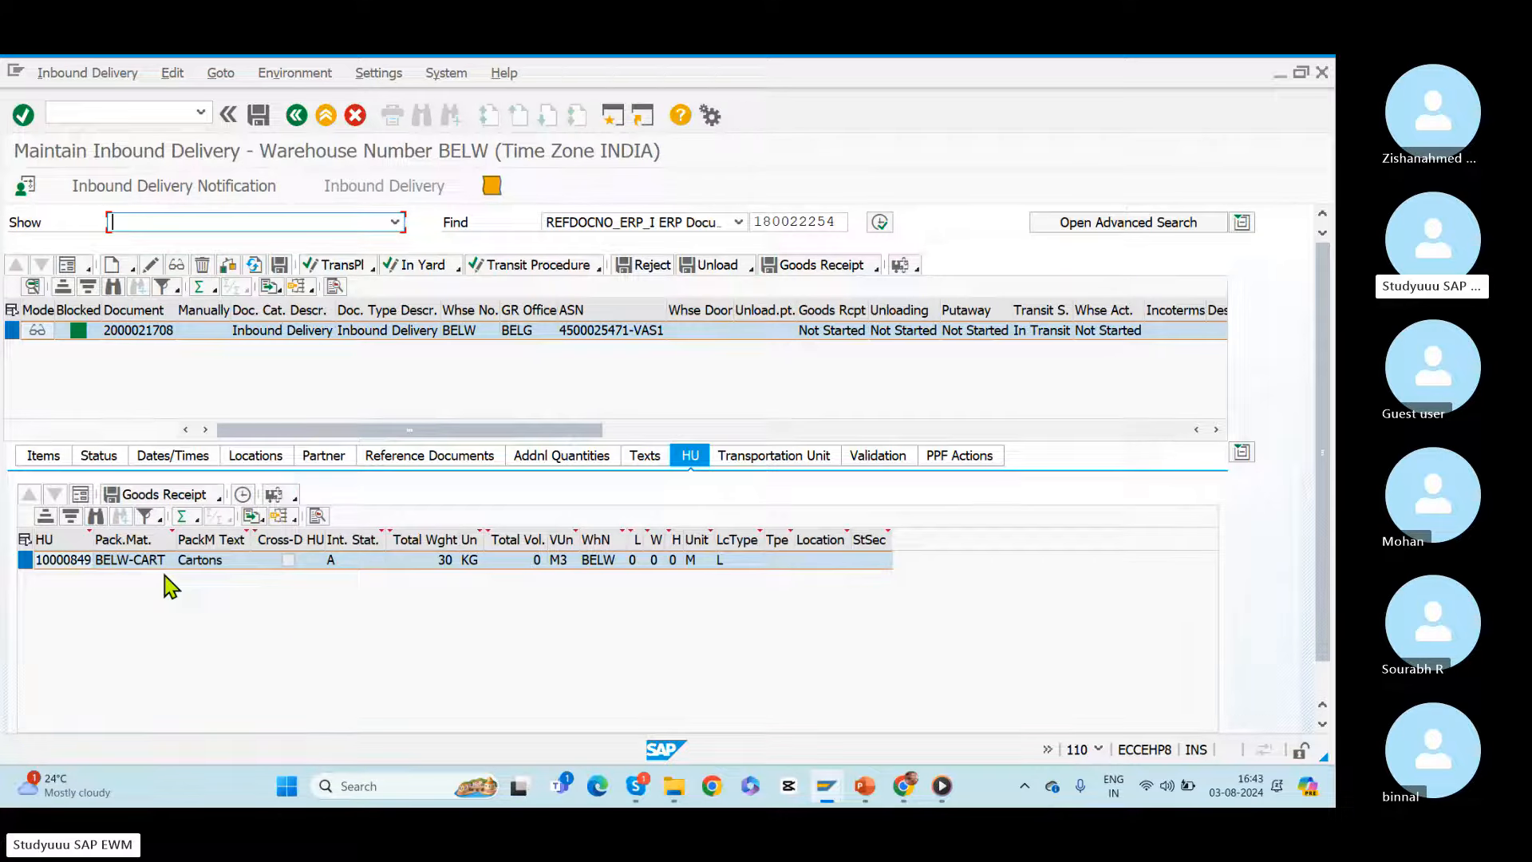
pyautogui.click(14, 331)
pyautogui.click(108, 71)
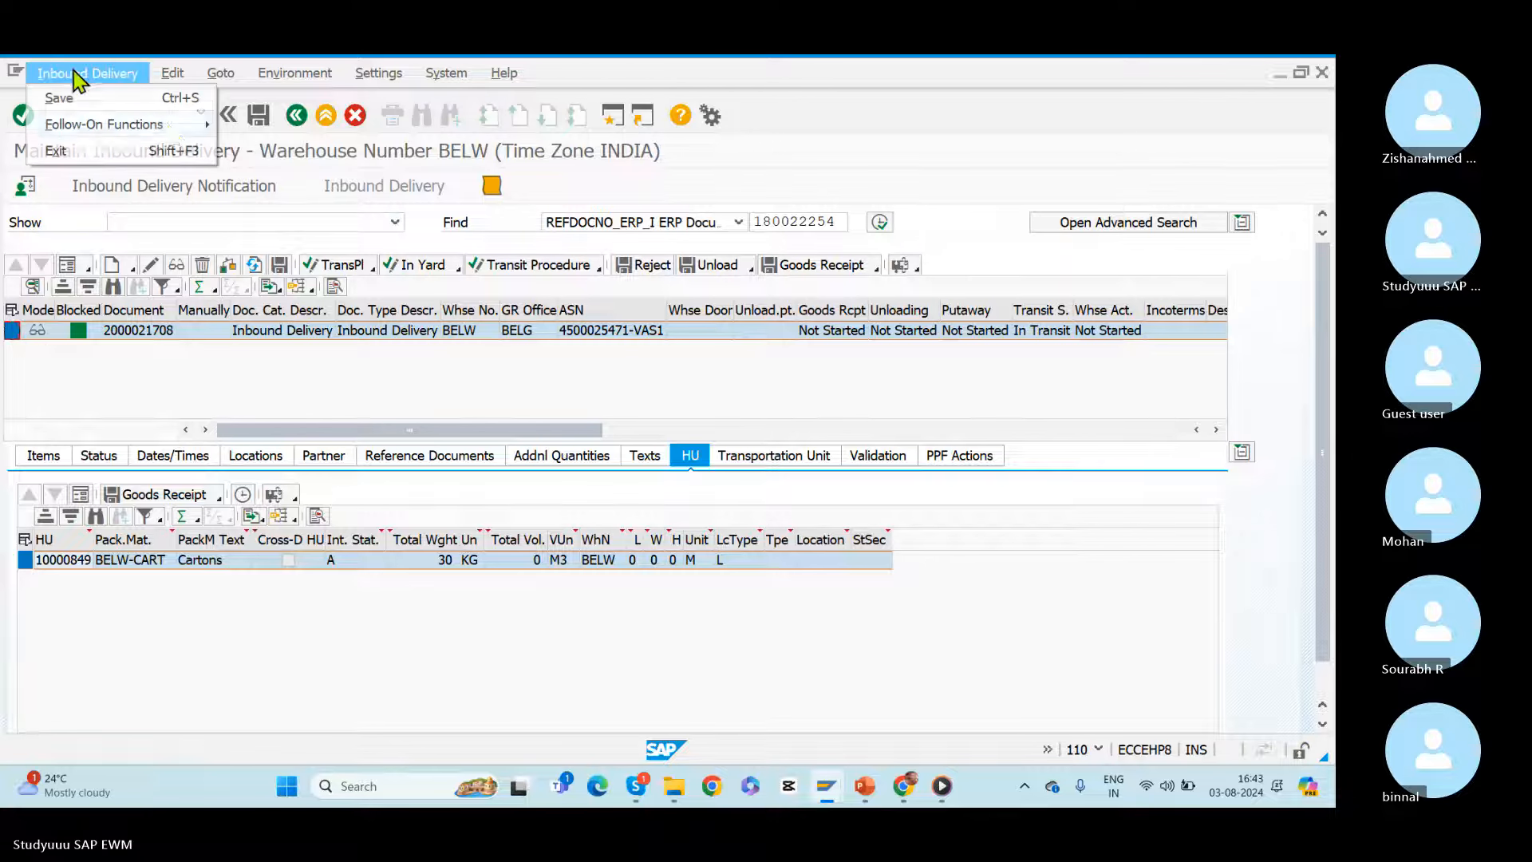
pyautogui.moveTo(169, 126)
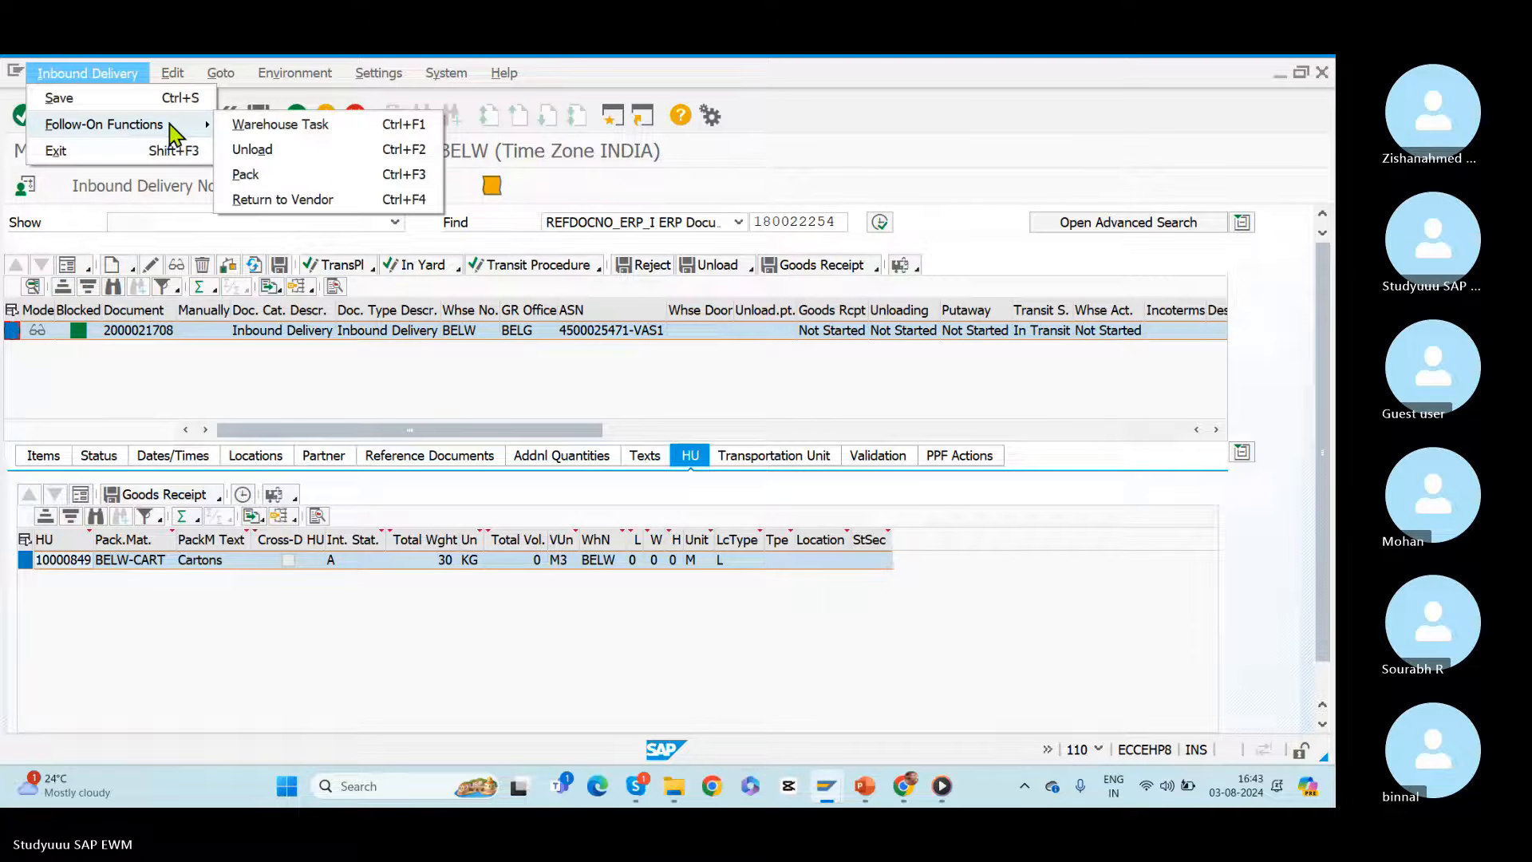
pyautogui.click(276, 126)
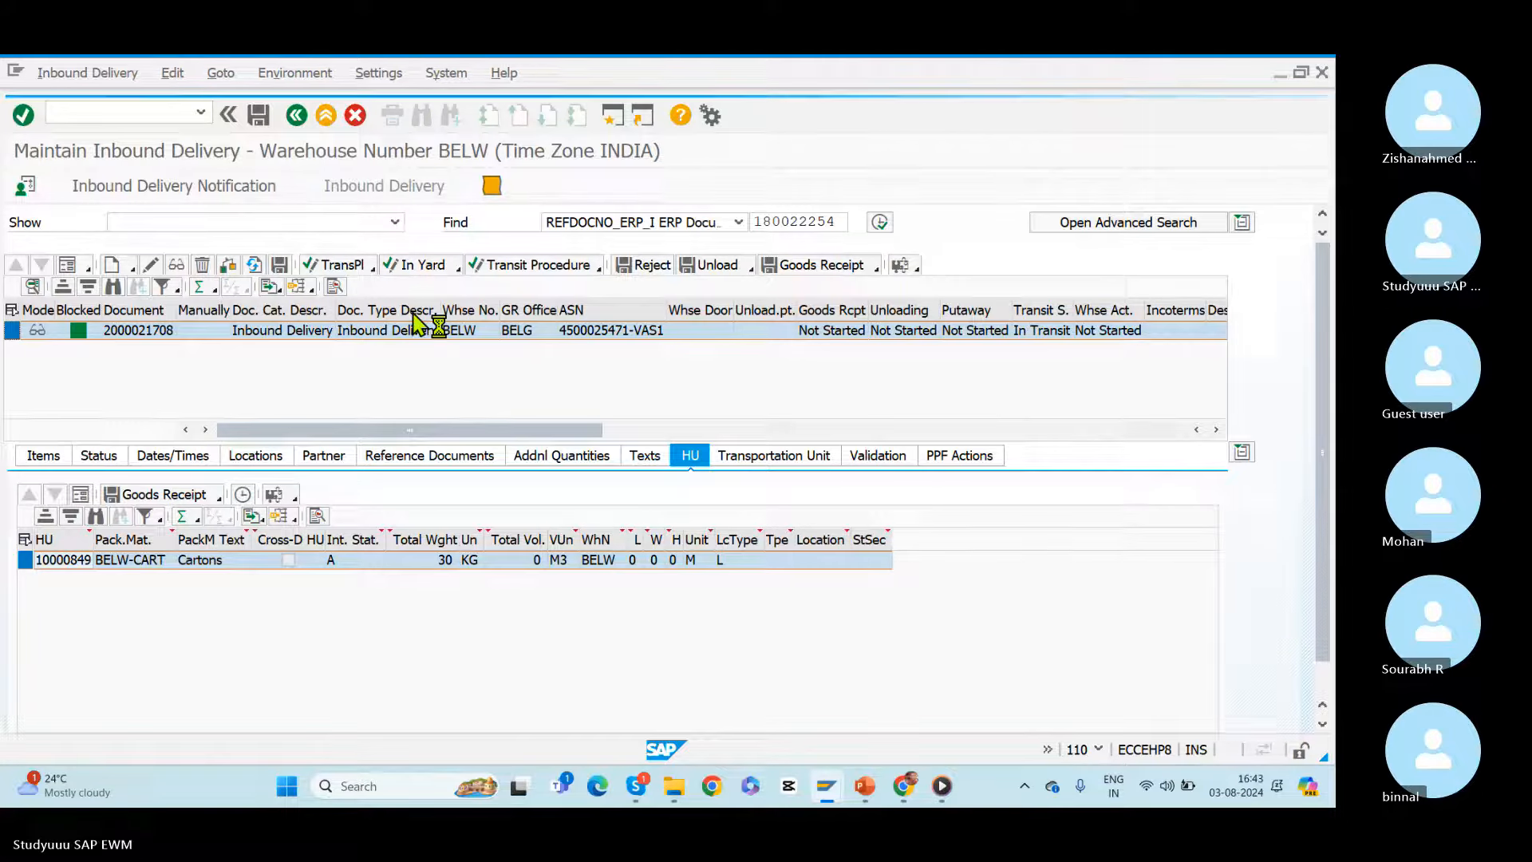
pyautogui.click(296, 118)
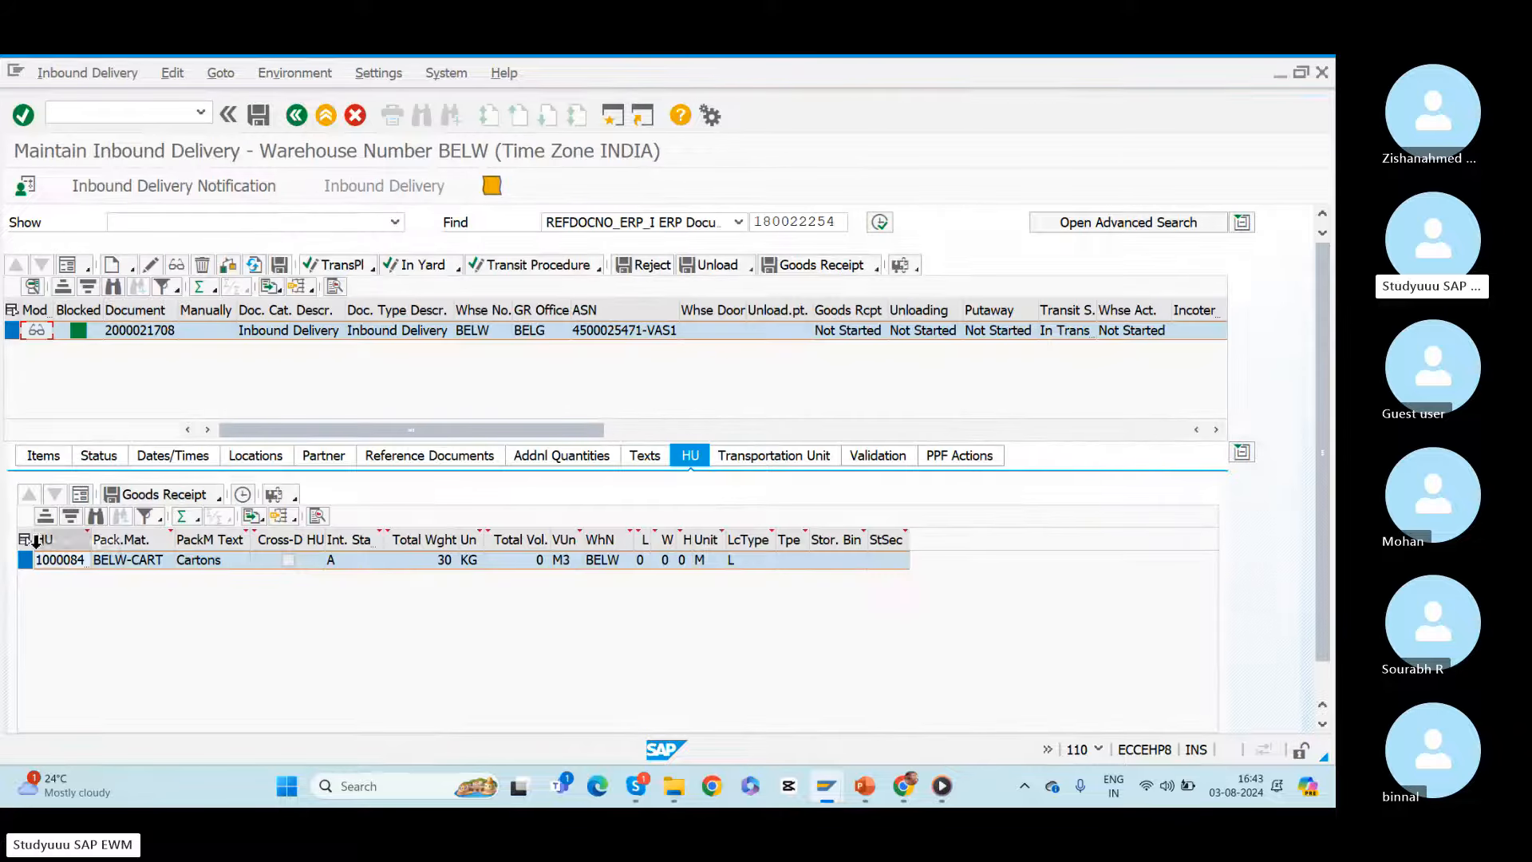
# Step: Display the order for value-added service for item 10 of the inbound delivery
pyautogui.click(40, 466)
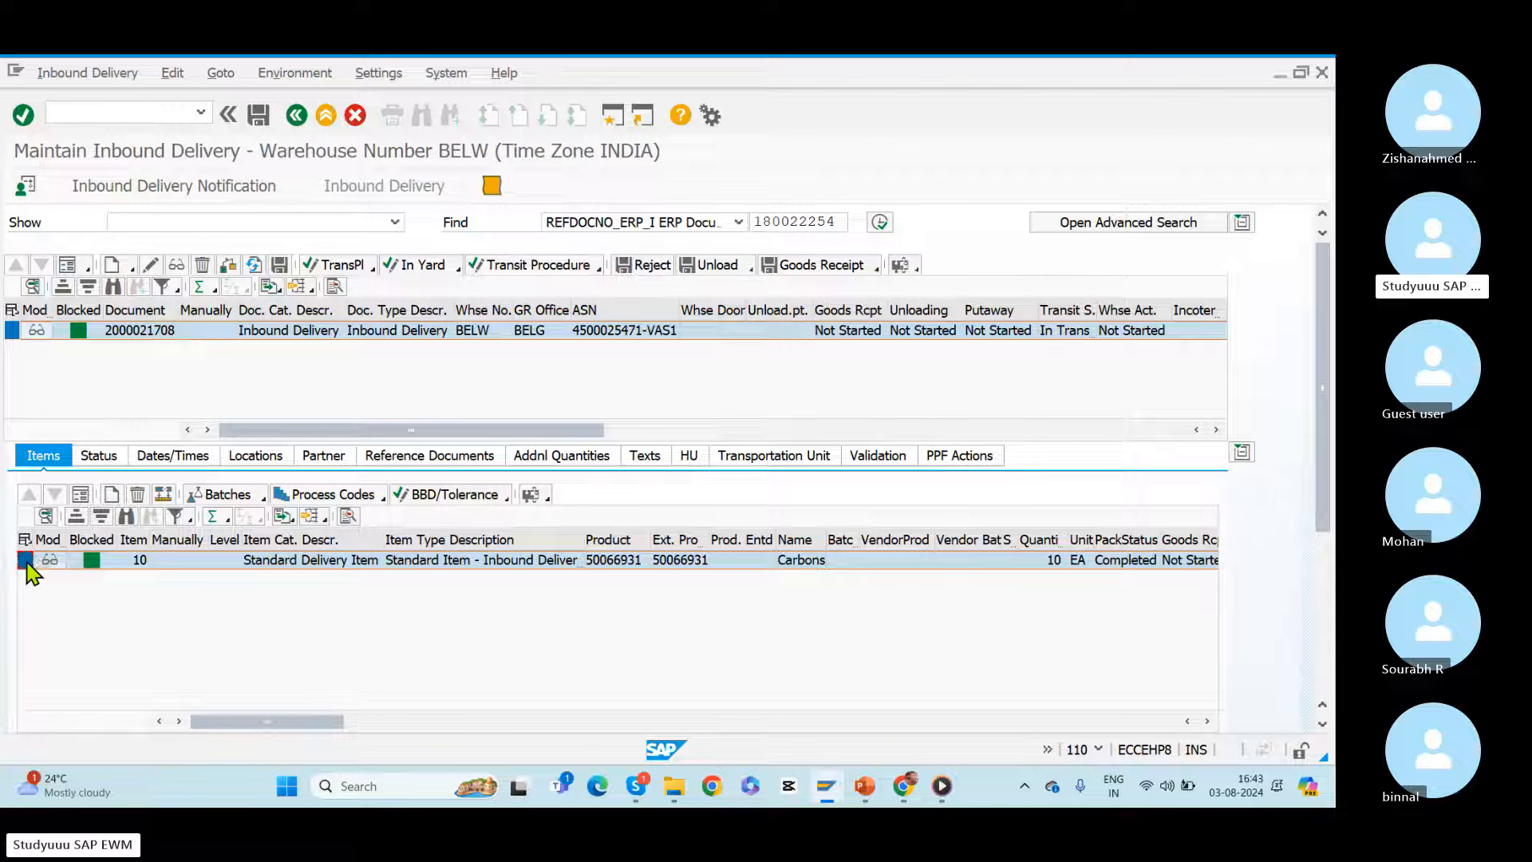
pyautogui.click(548, 500)
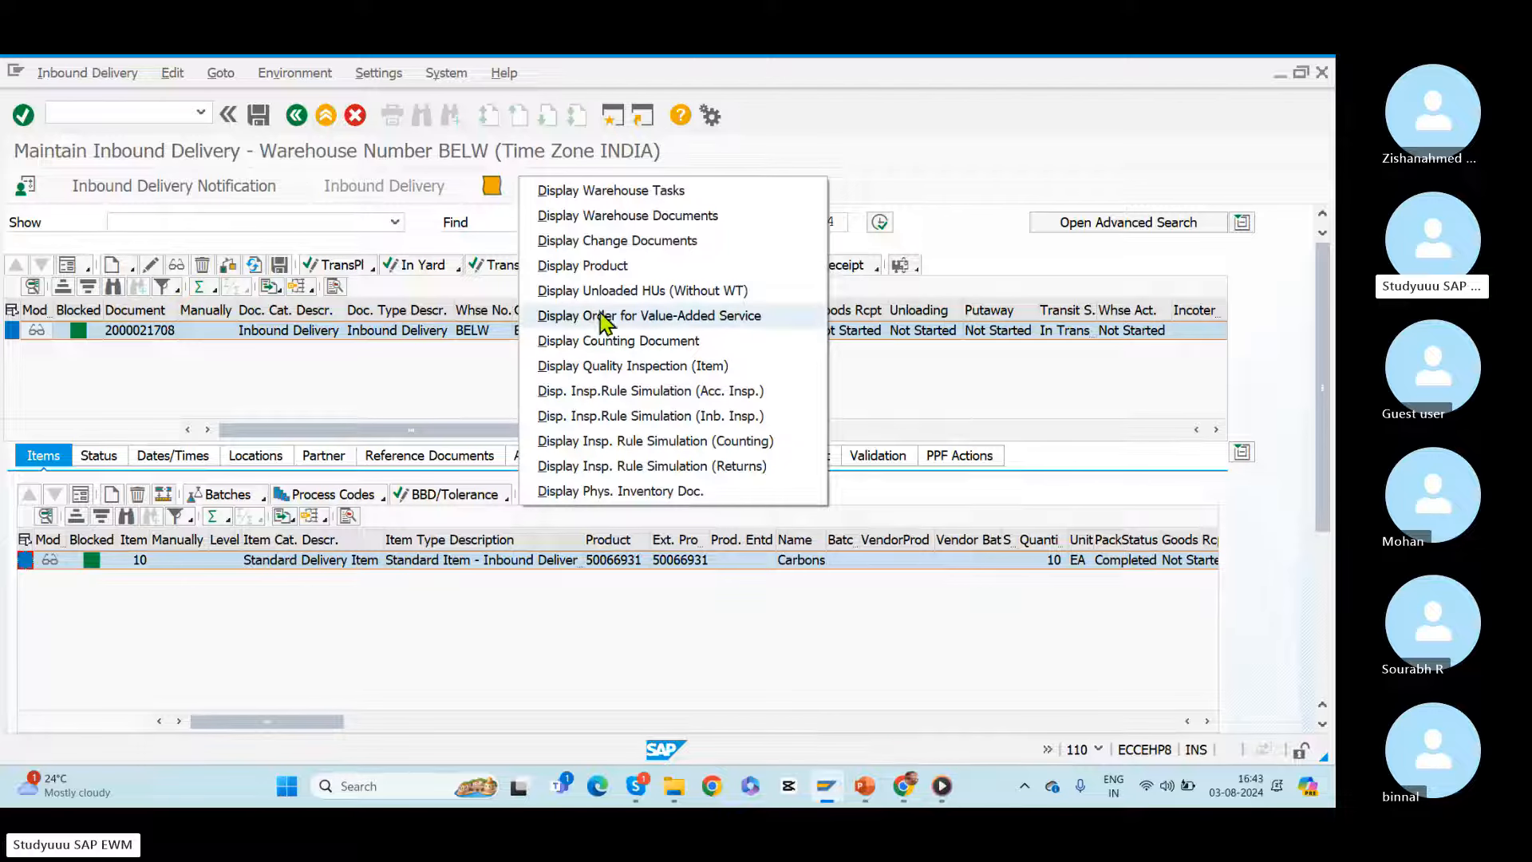
pyautogui.click(698, 317)
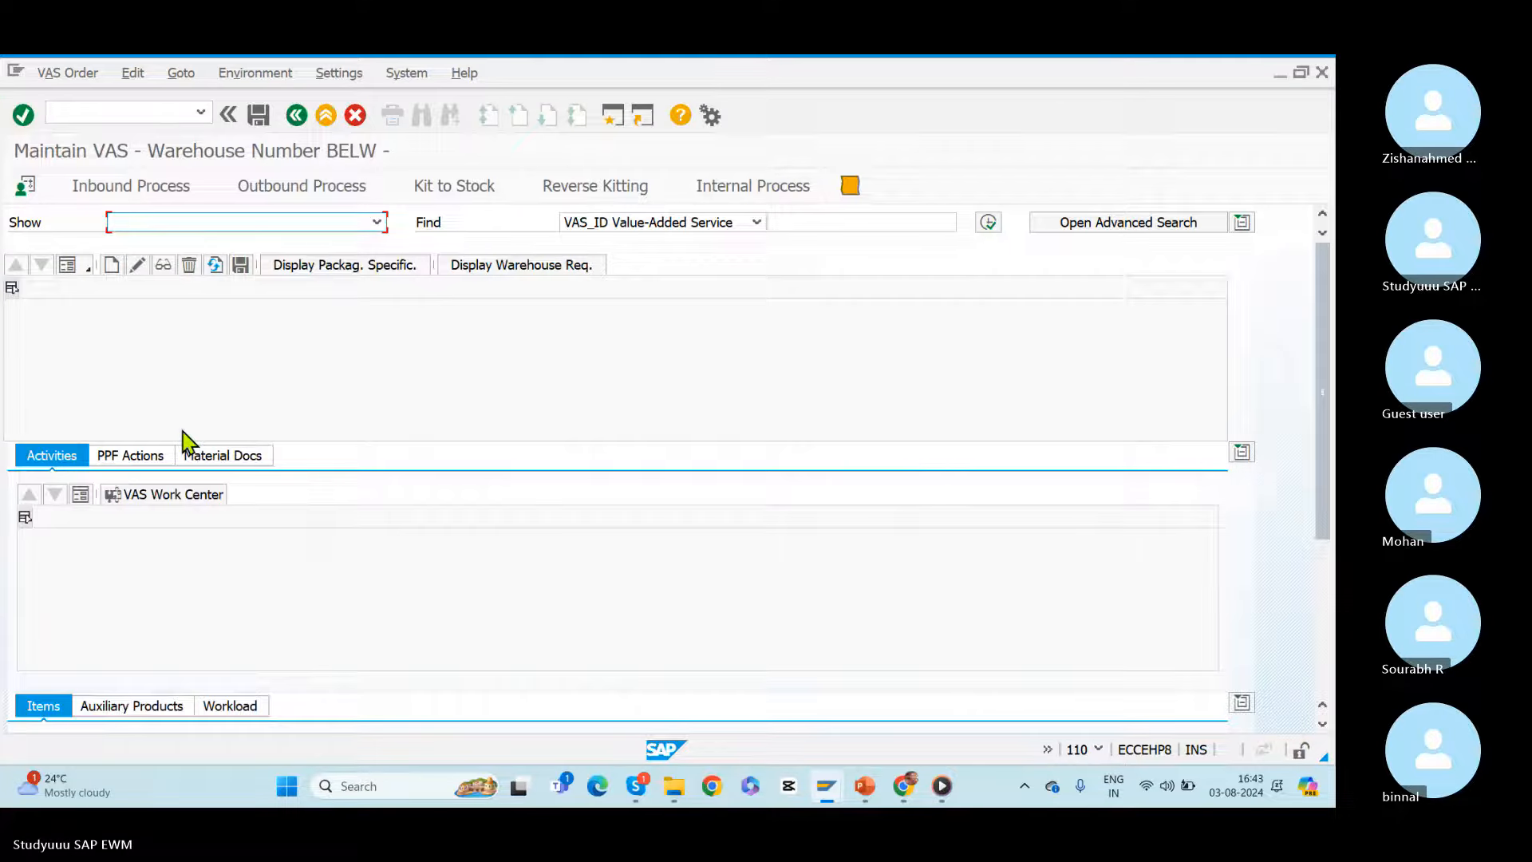
pyautogui.click(112, 266)
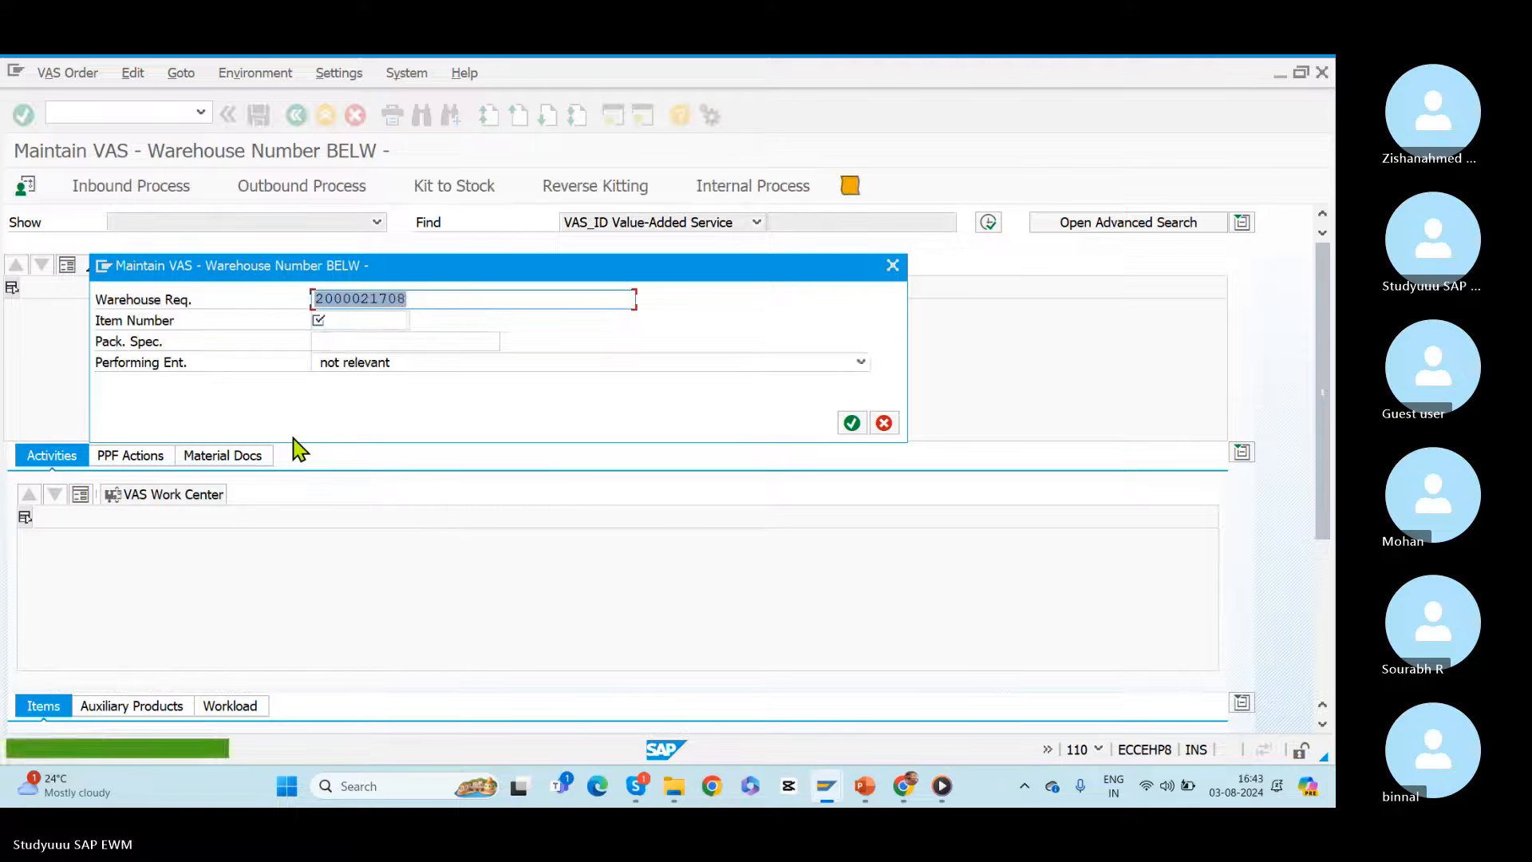
pyautogui.click(335, 320)
pyautogui.press('Tab')
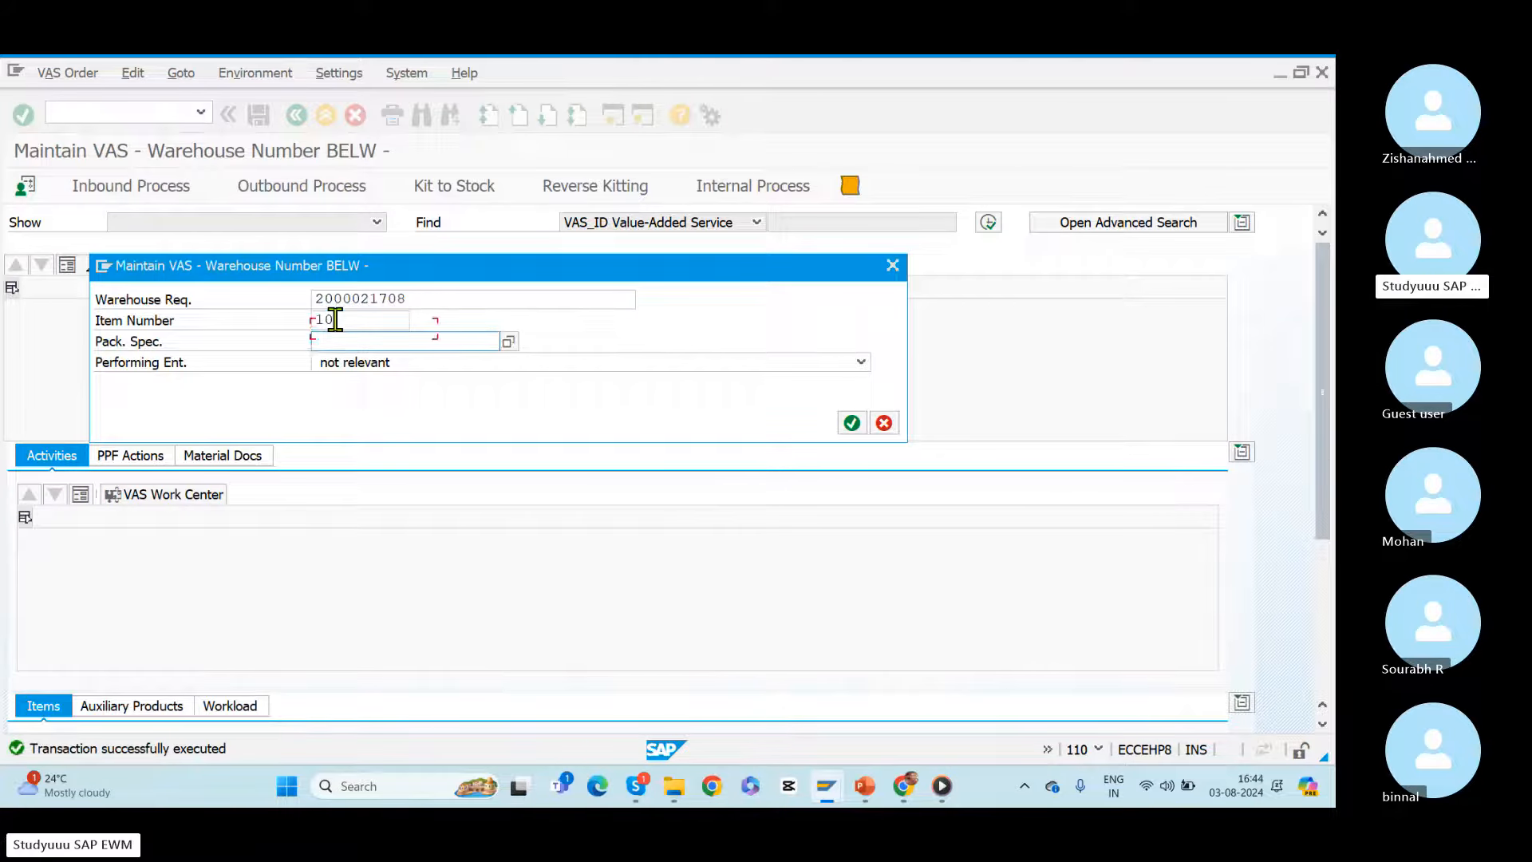
pyautogui.press('Down')
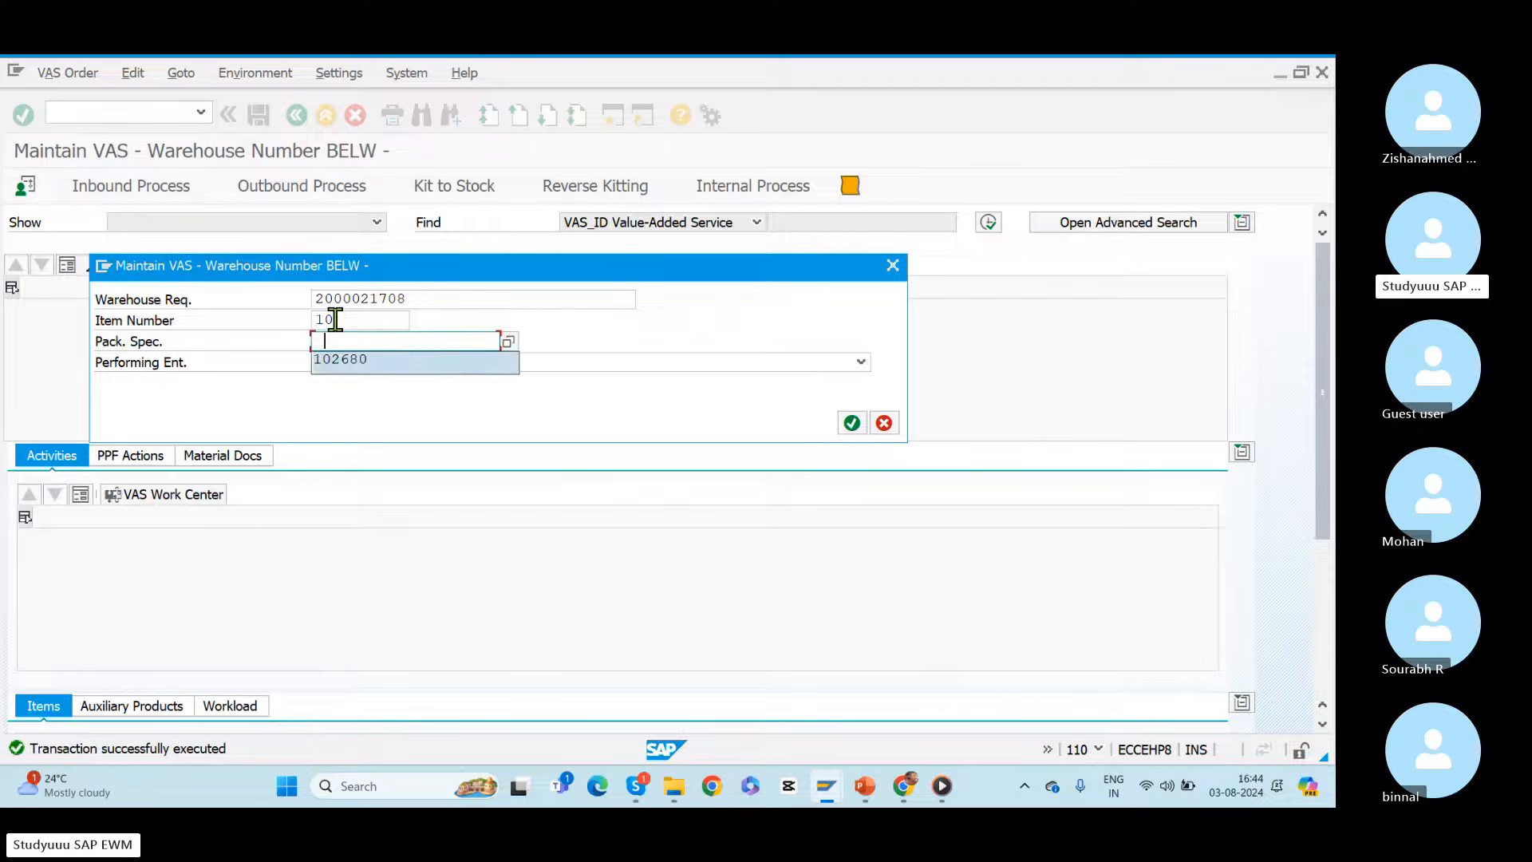
pyautogui.press('Return')
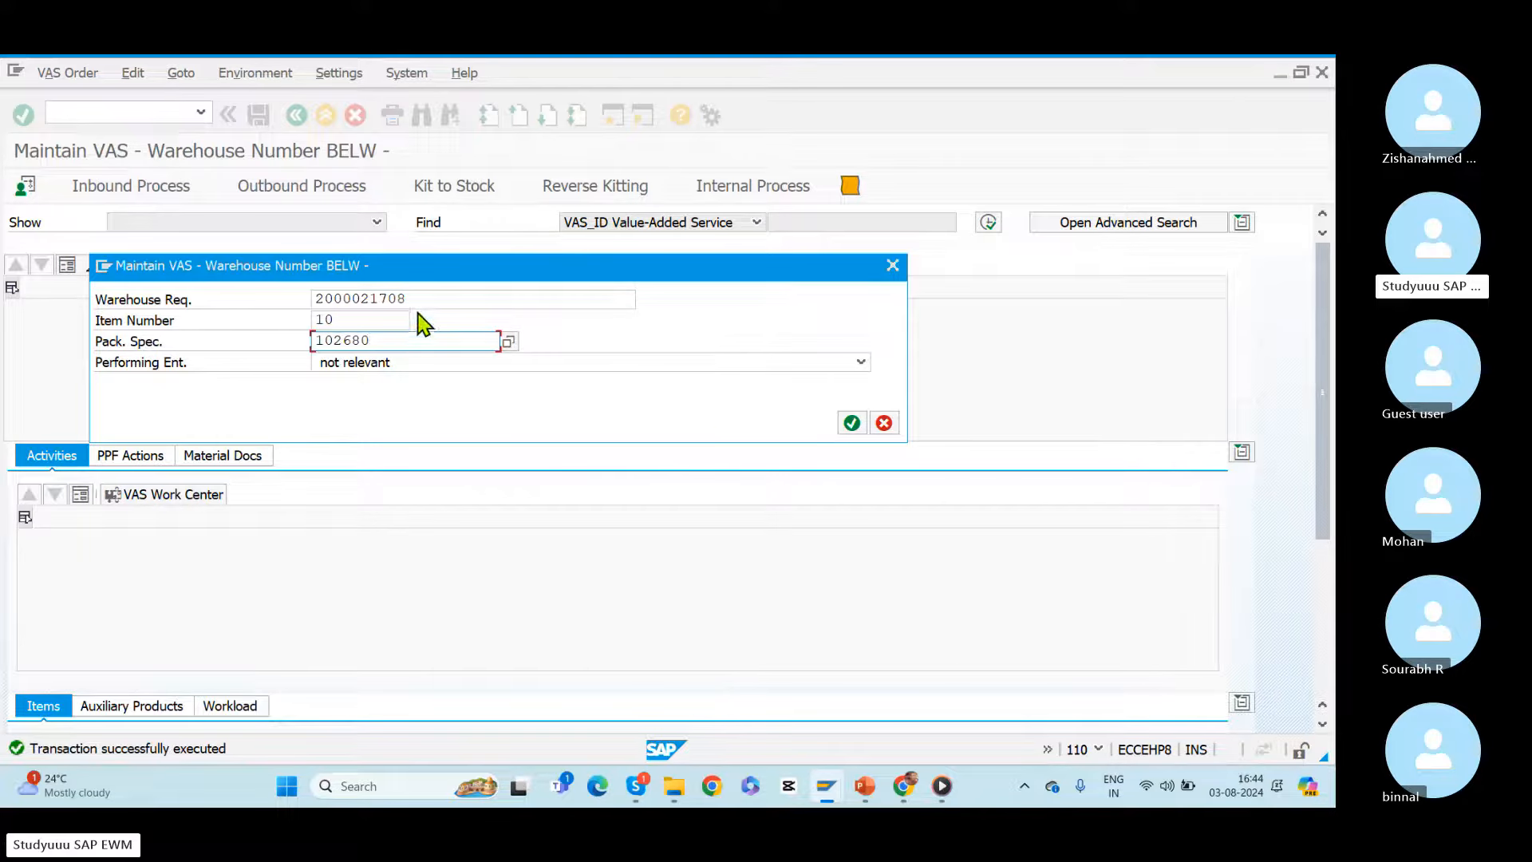
# Step: Display inbound delivery 180022254 in the ERP session with transaction VL33N, select its material number, and return to the VAS order entry
pyautogui.hotkey('alt', 'Tab')
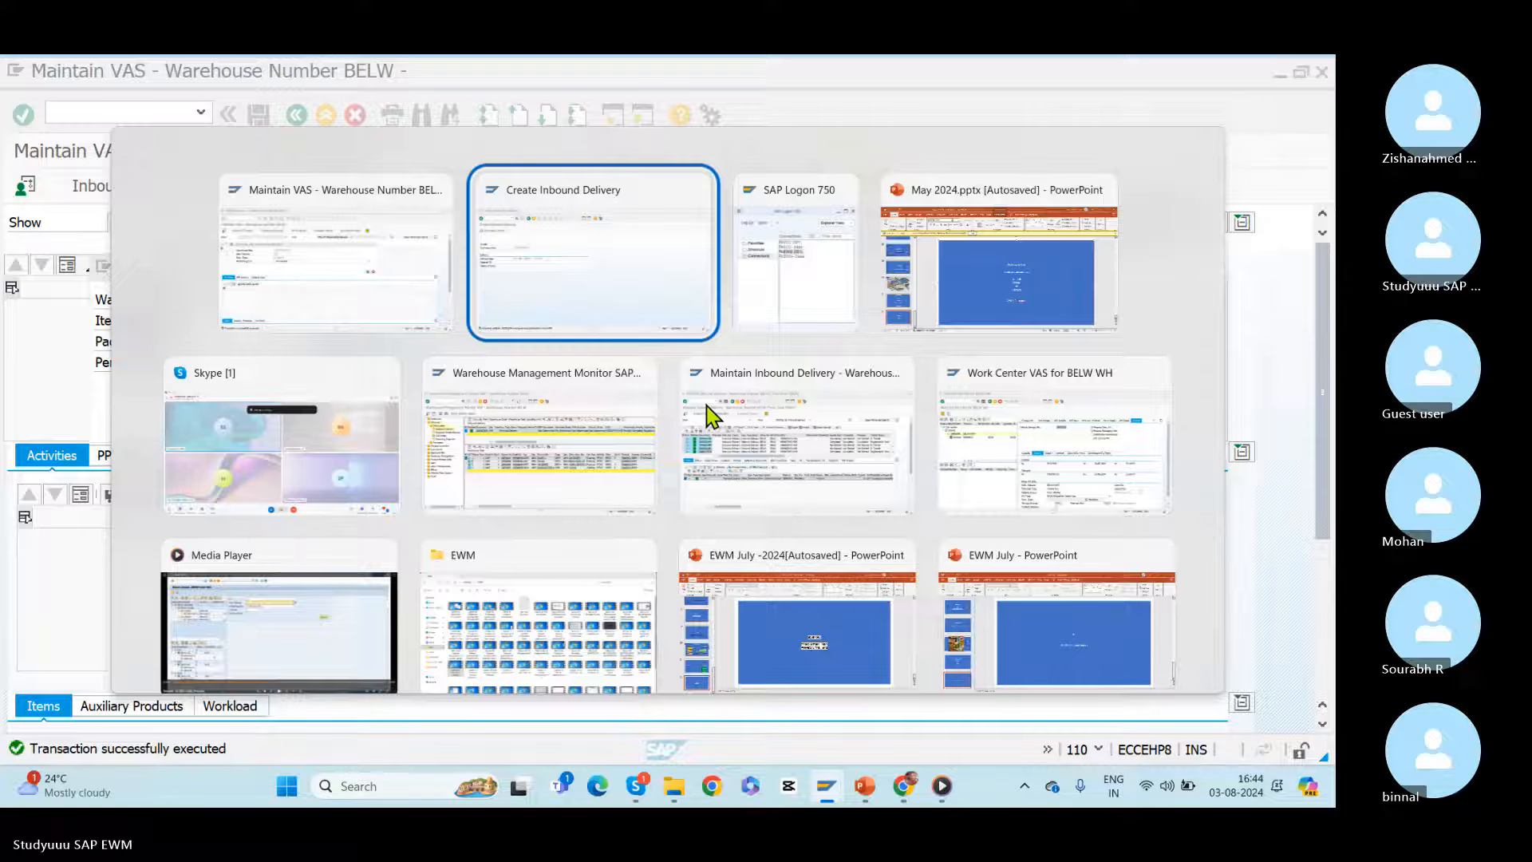
pyautogui.write('/')
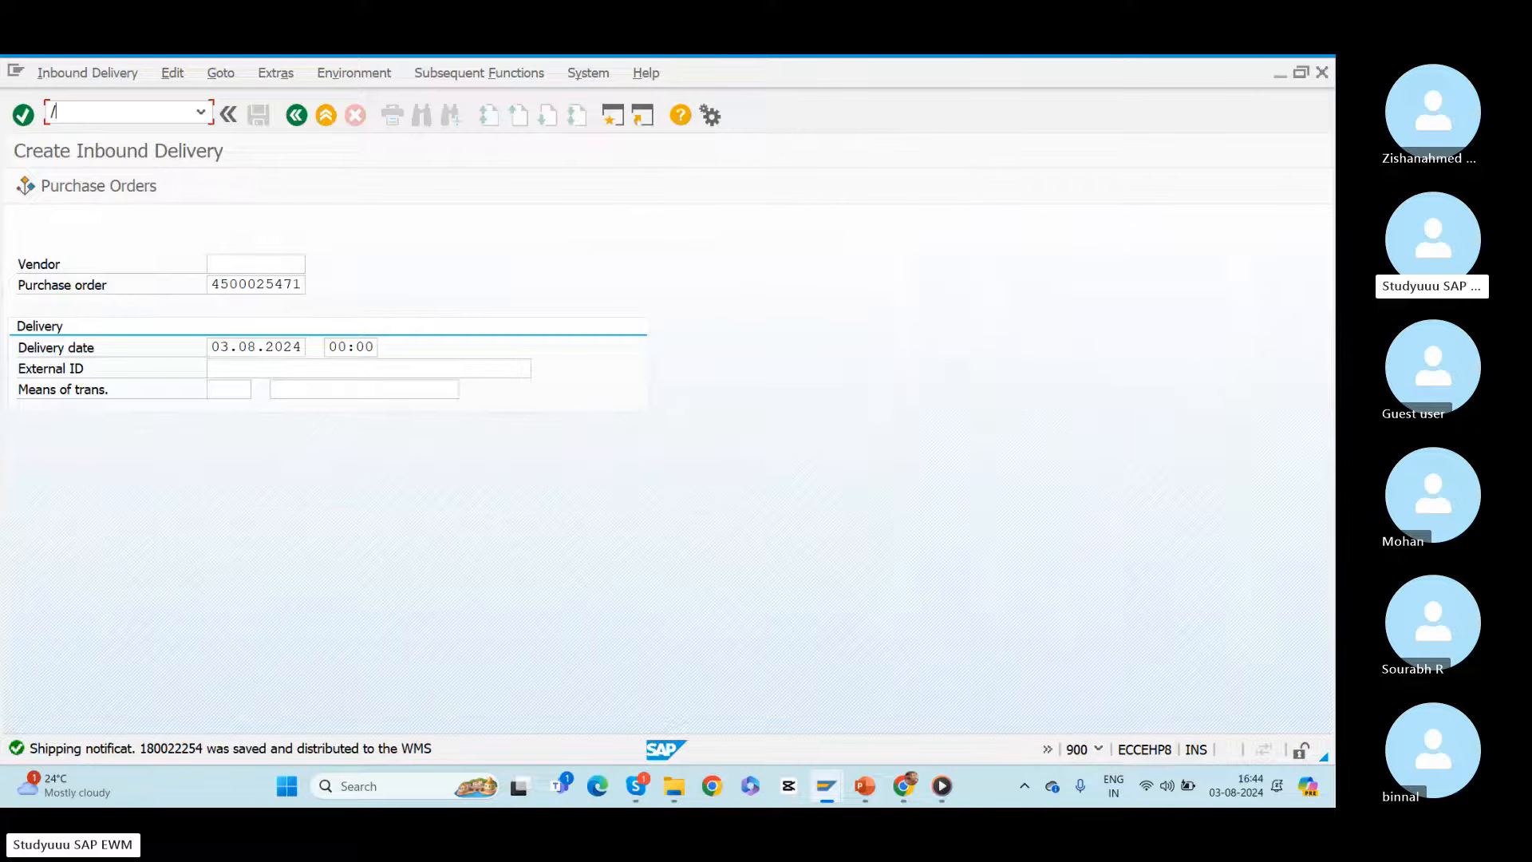
pyautogui.write('nvl33n')
pyautogui.press('Return')
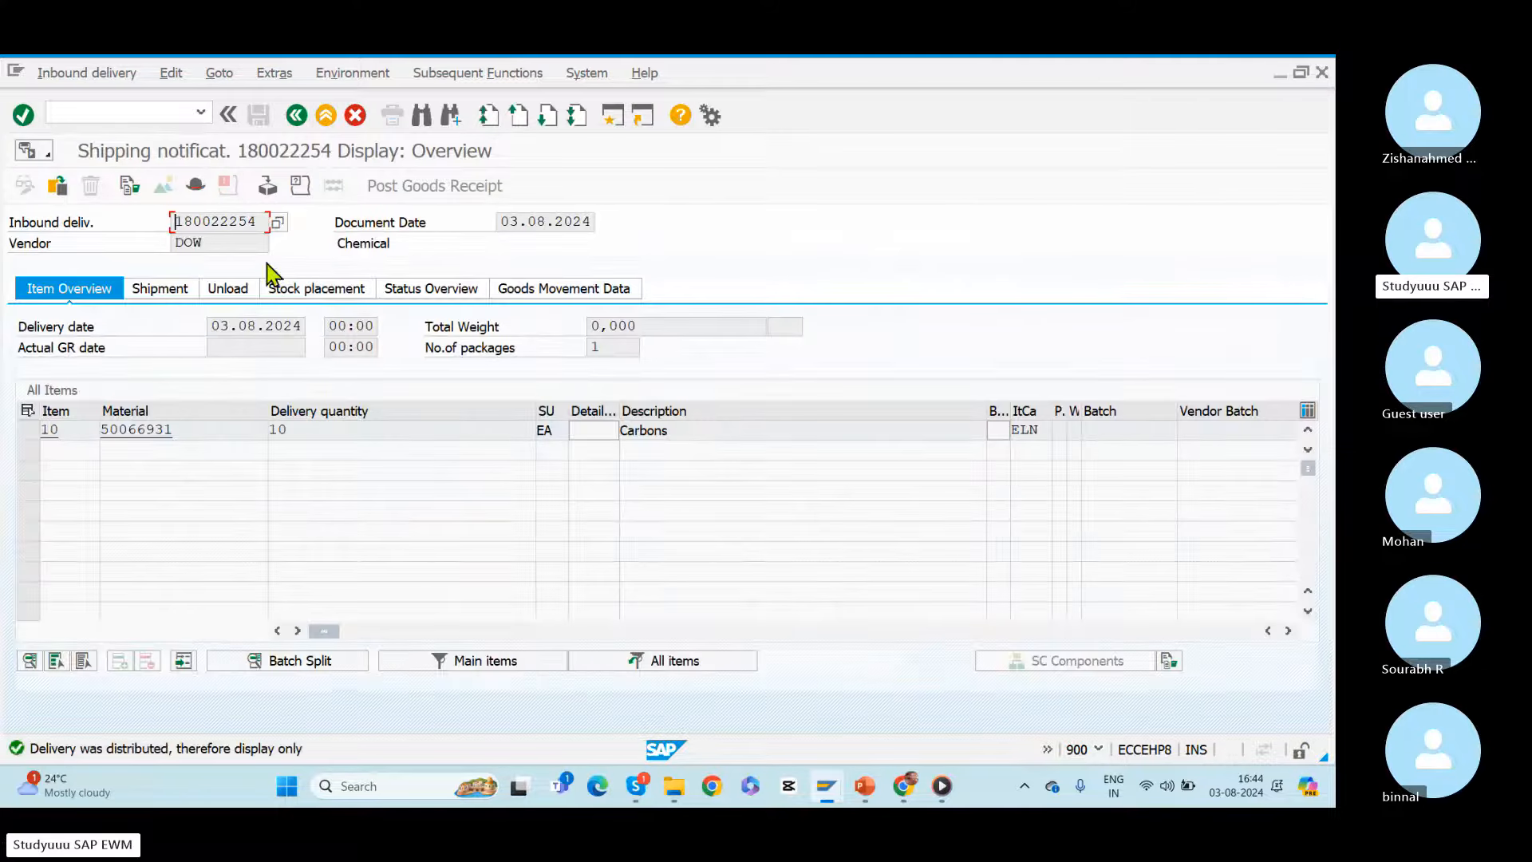
pyautogui.moveTo(260, 223); pyautogui.dragTo(11, 227)
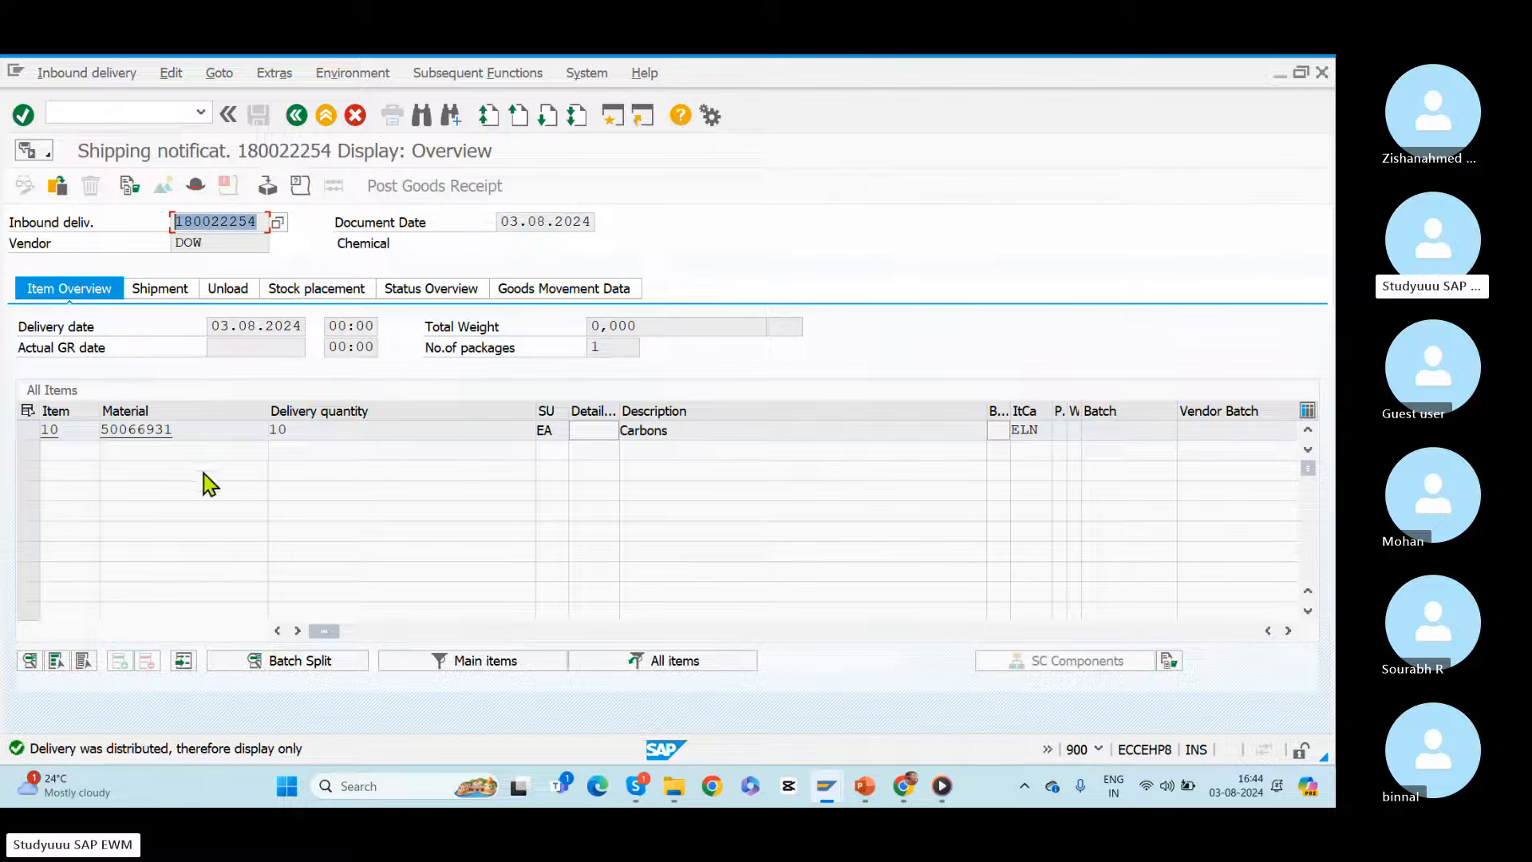
pyautogui.moveTo(196, 435); pyautogui.dragTo(6, 423)
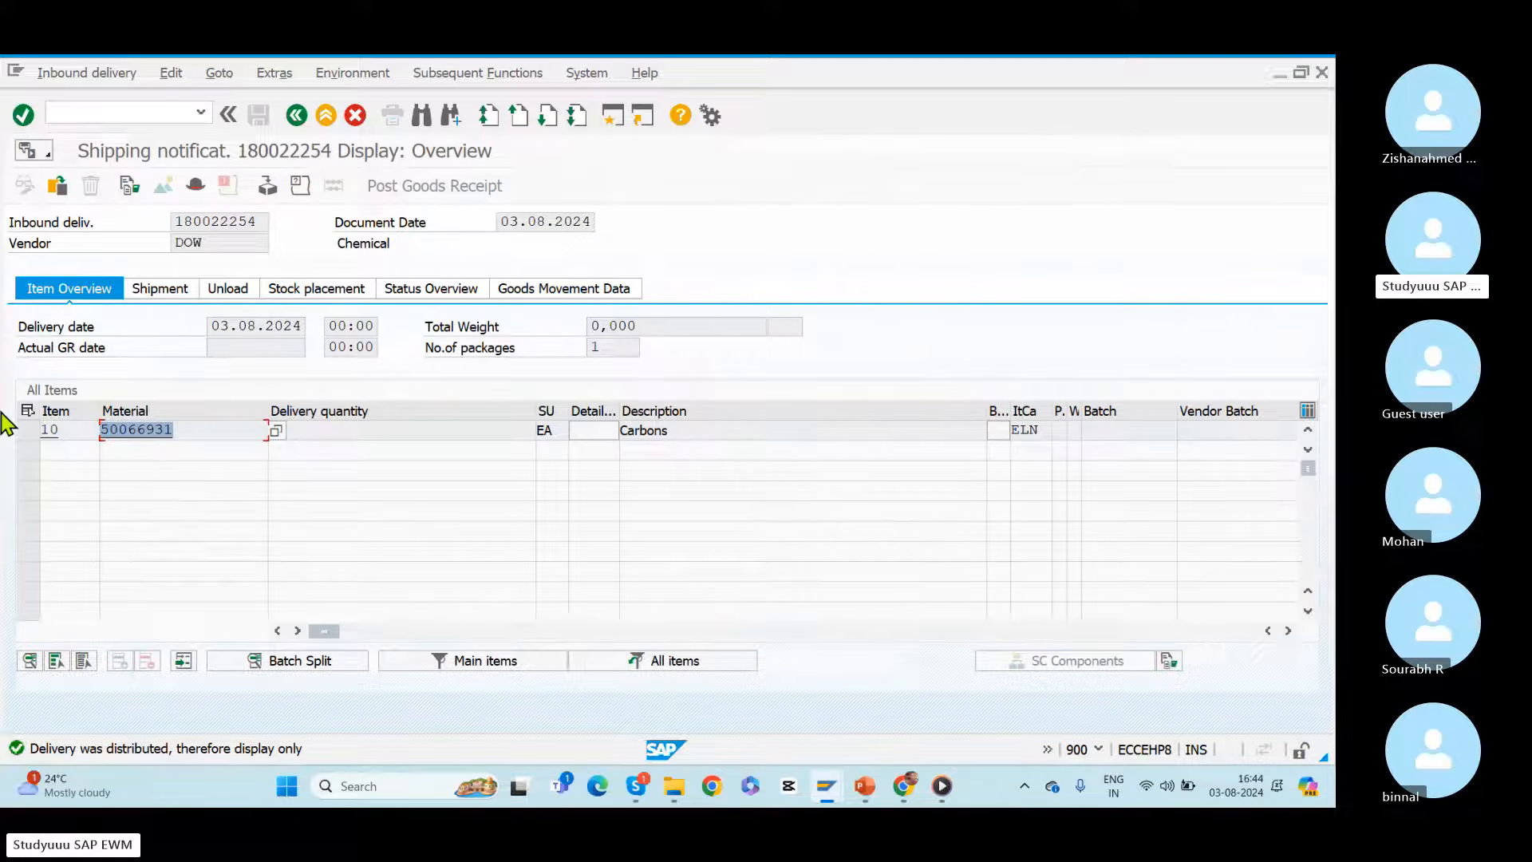
pyautogui.hotkey('alt', 'Tab')
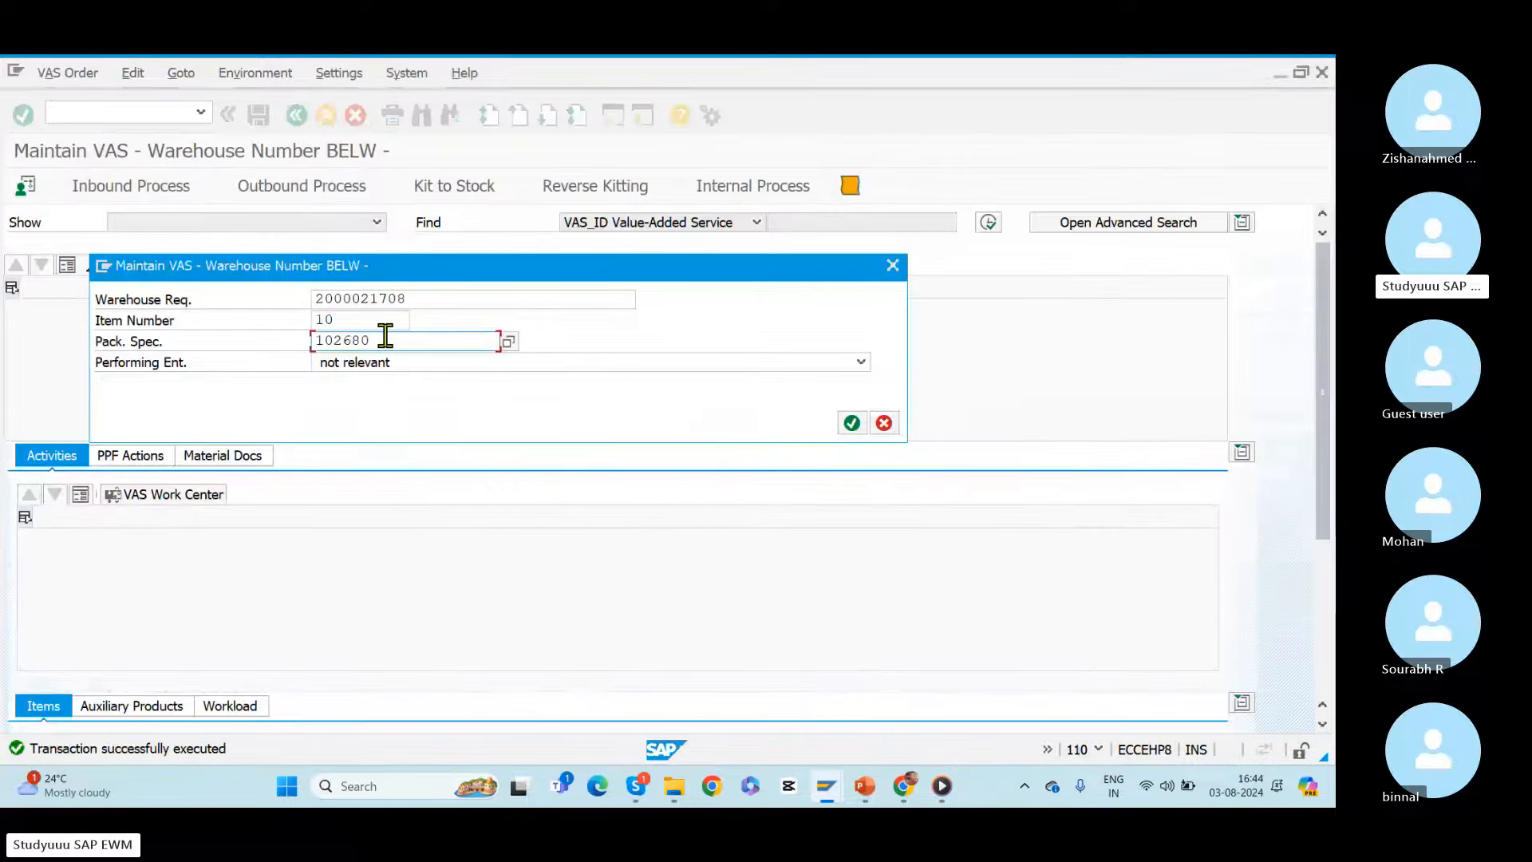
# Step: Open the Packaging Specification Overview in a new GUI window, keeping the VAS order entry open
pyautogui.moveTo(386, 338); pyautogui.dragTo(239, 335)
pyautogui.hotkey('alt', 'Tab')
pyautogui.hotkey('alt', 'Tab')
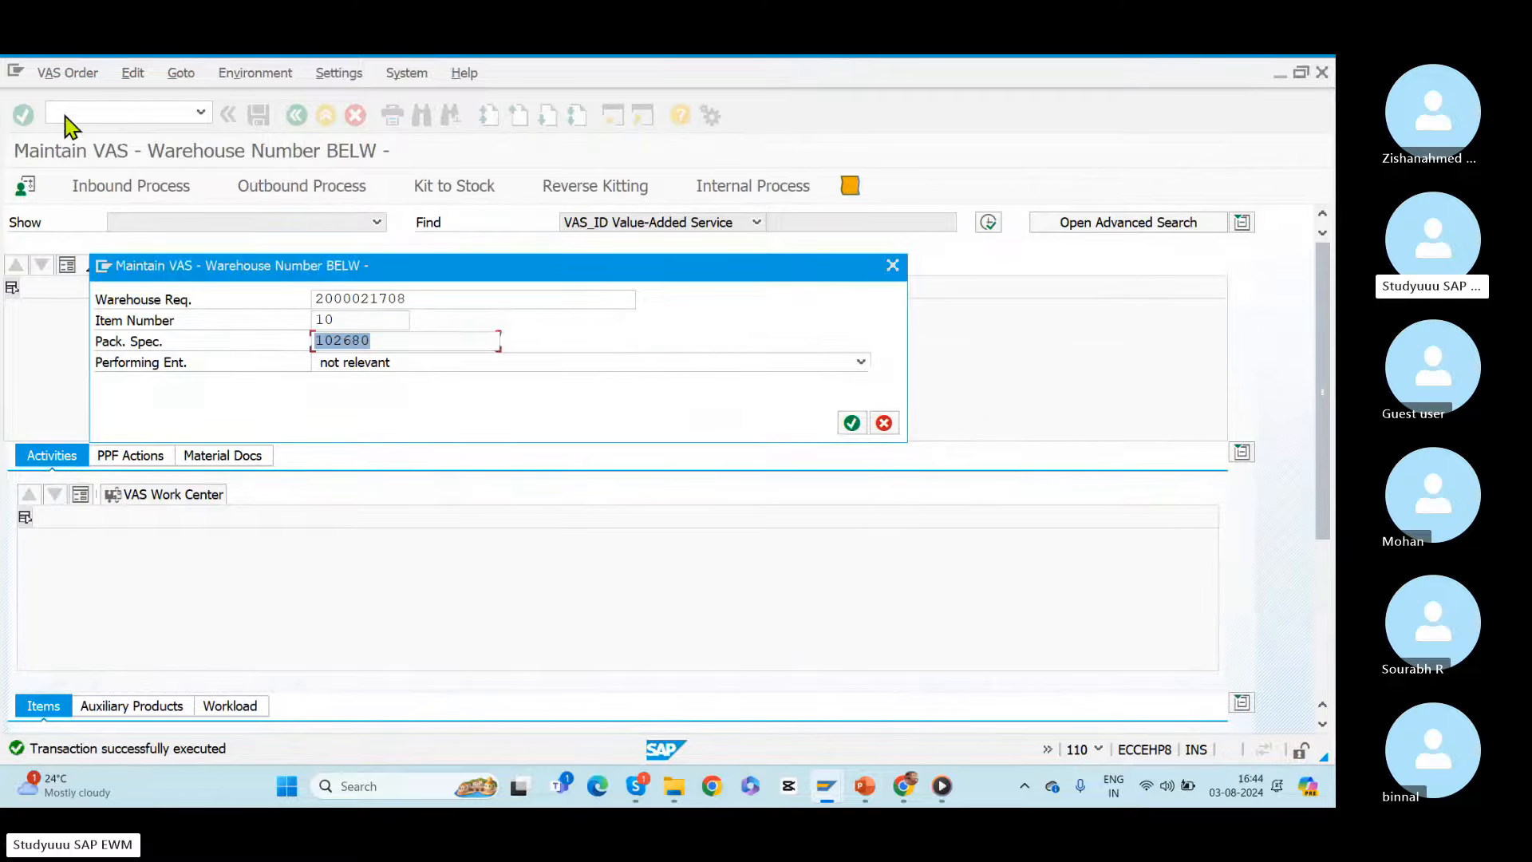
pyautogui.click(104, 267)
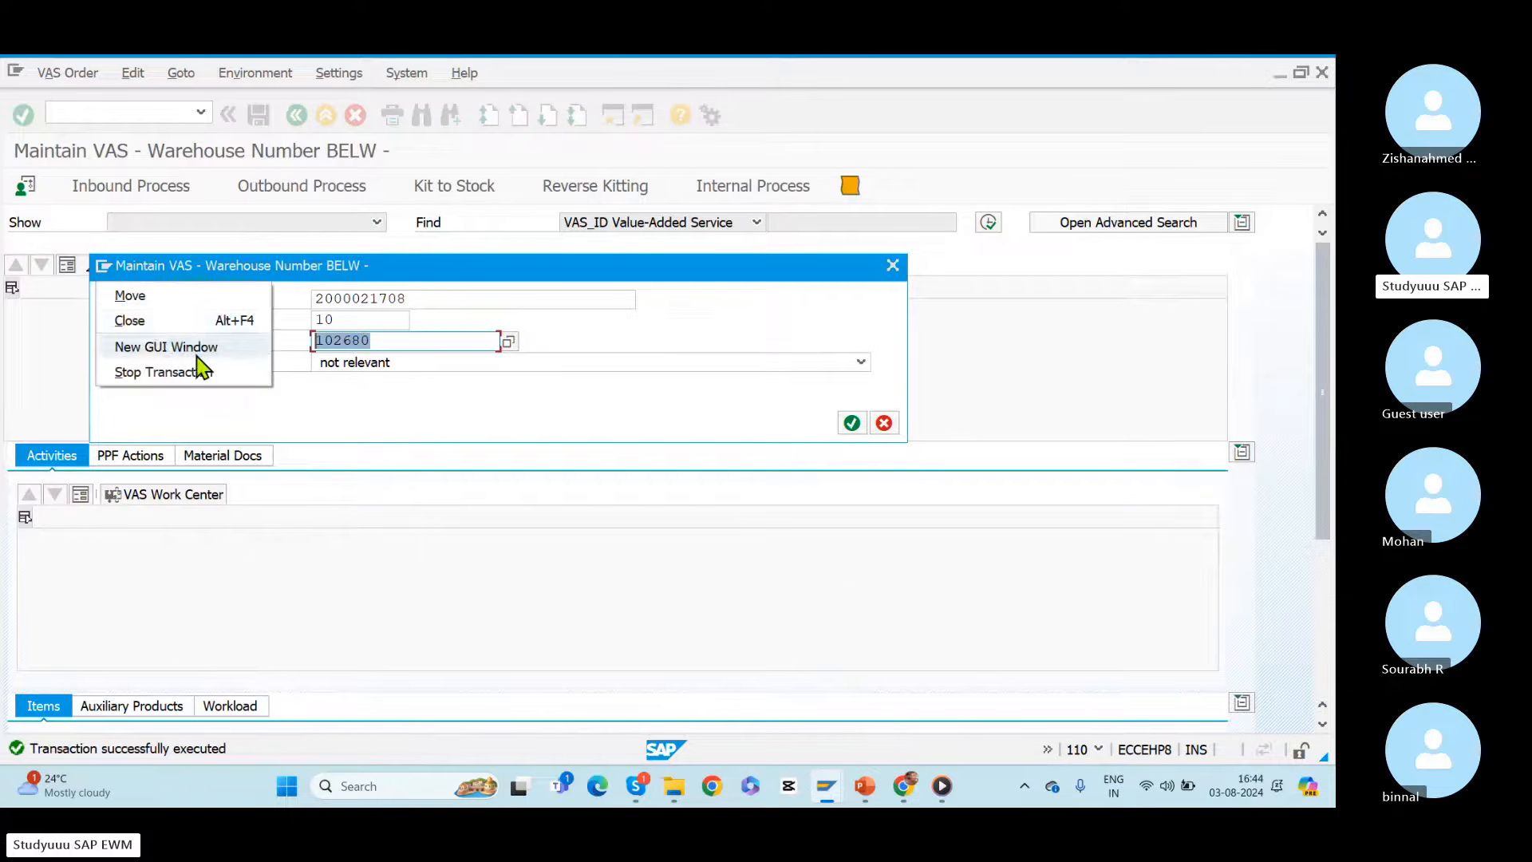
pyautogui.click(194, 353)
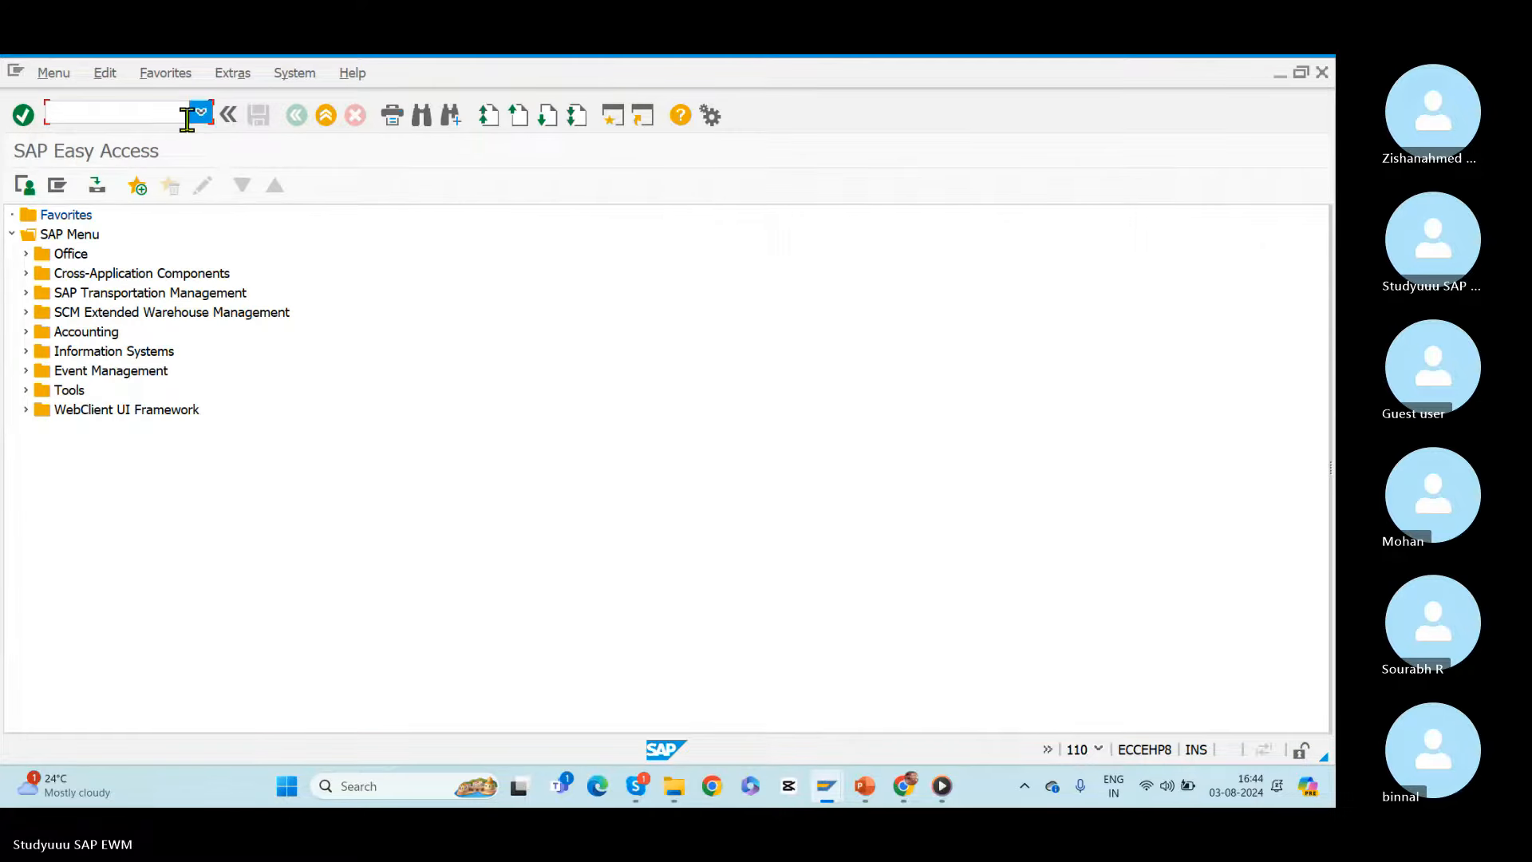
pyautogui.write('/n/scwm/packspec')
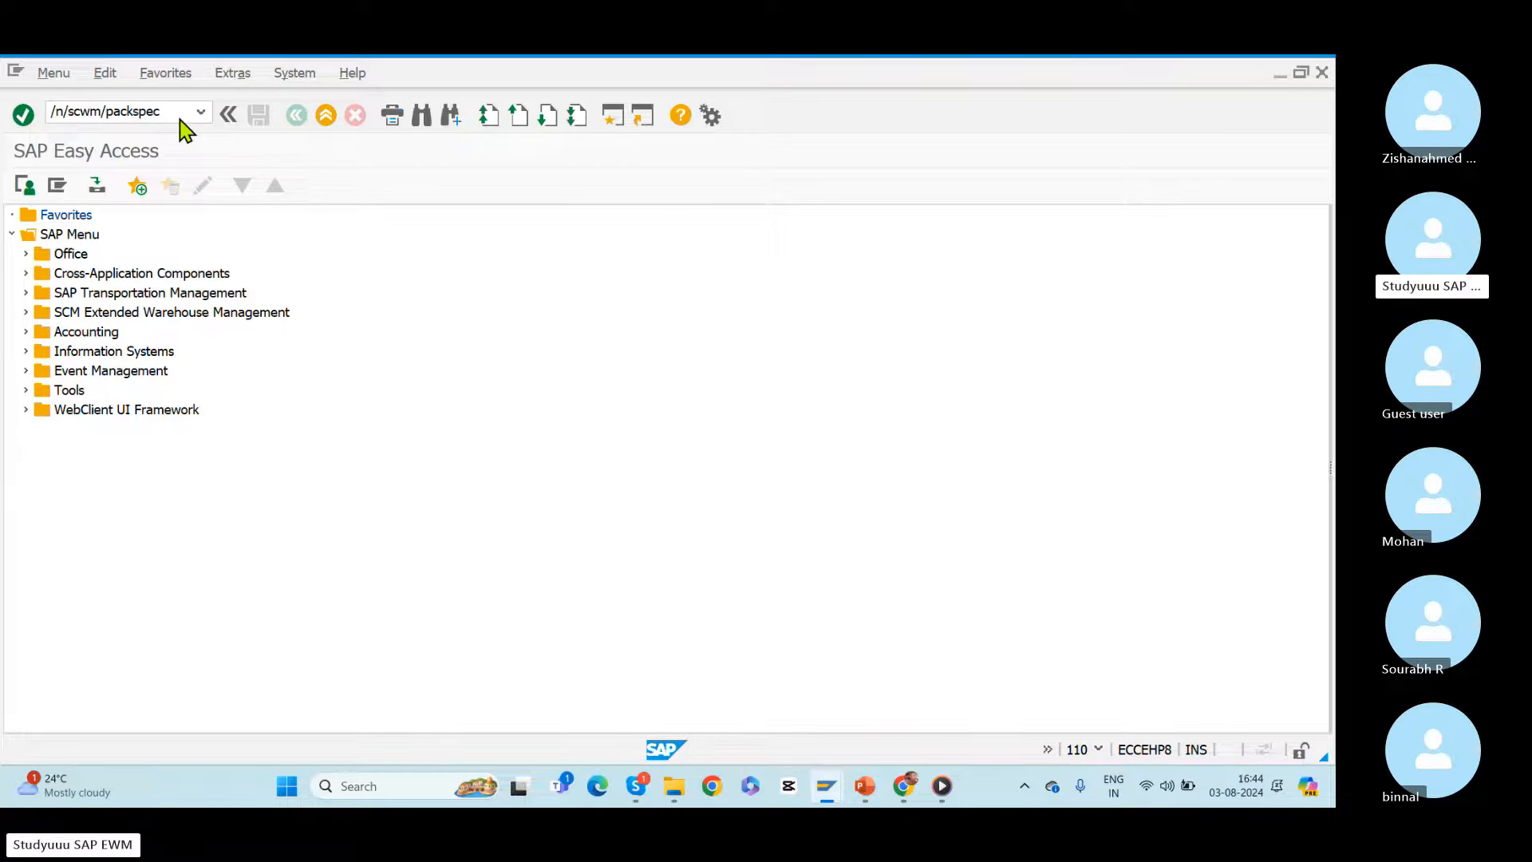
pyautogui.press('Return')
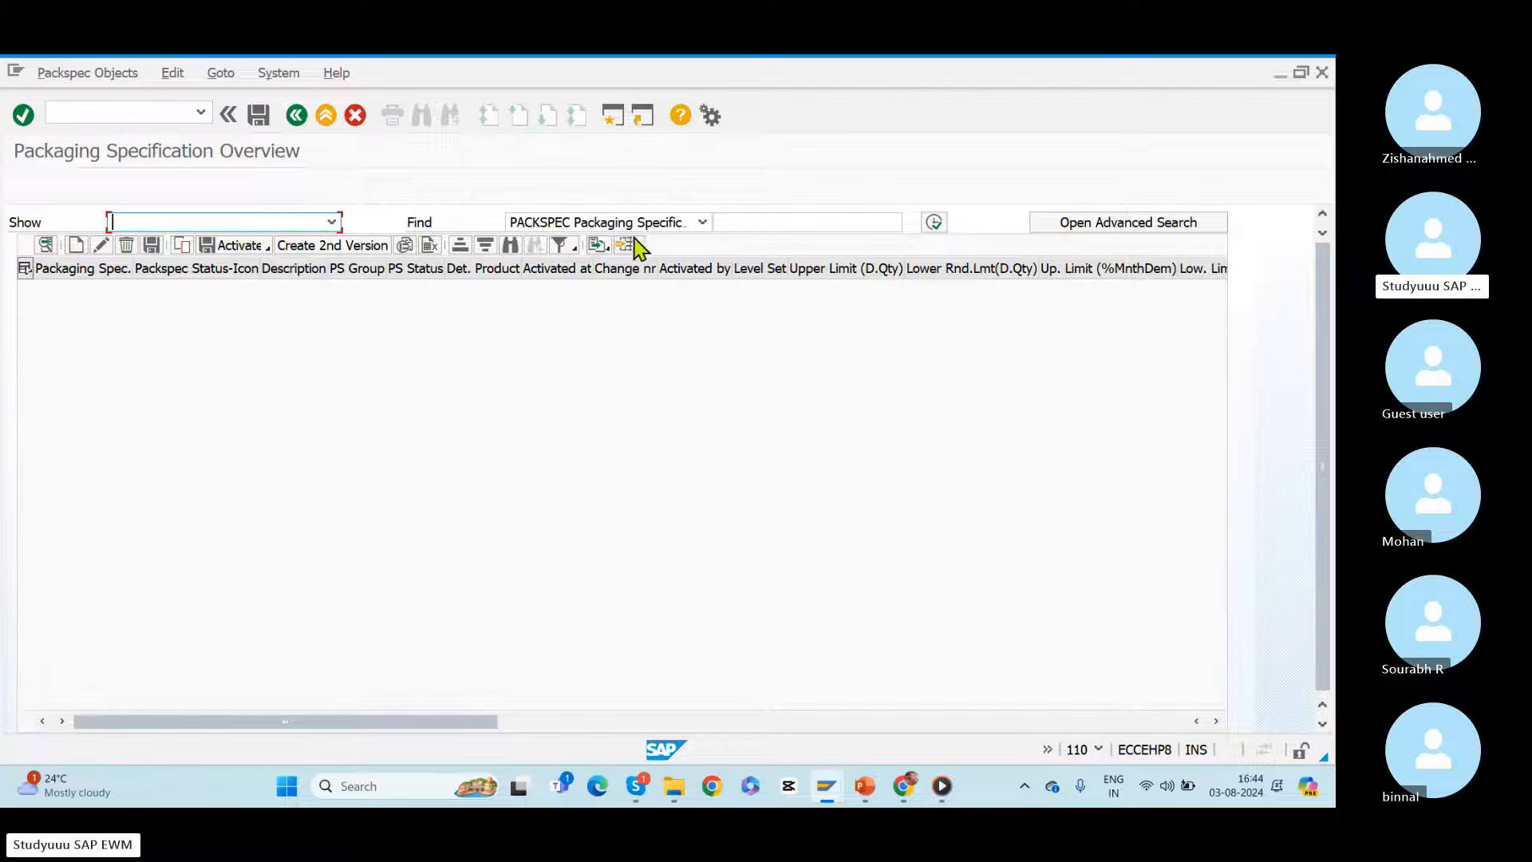
# Step: Search the packaging specifications by product 50066931, checking the material number in the displayed ERP inbound delivery
pyautogui.click(699, 222)
pyautogui.click(566, 241)
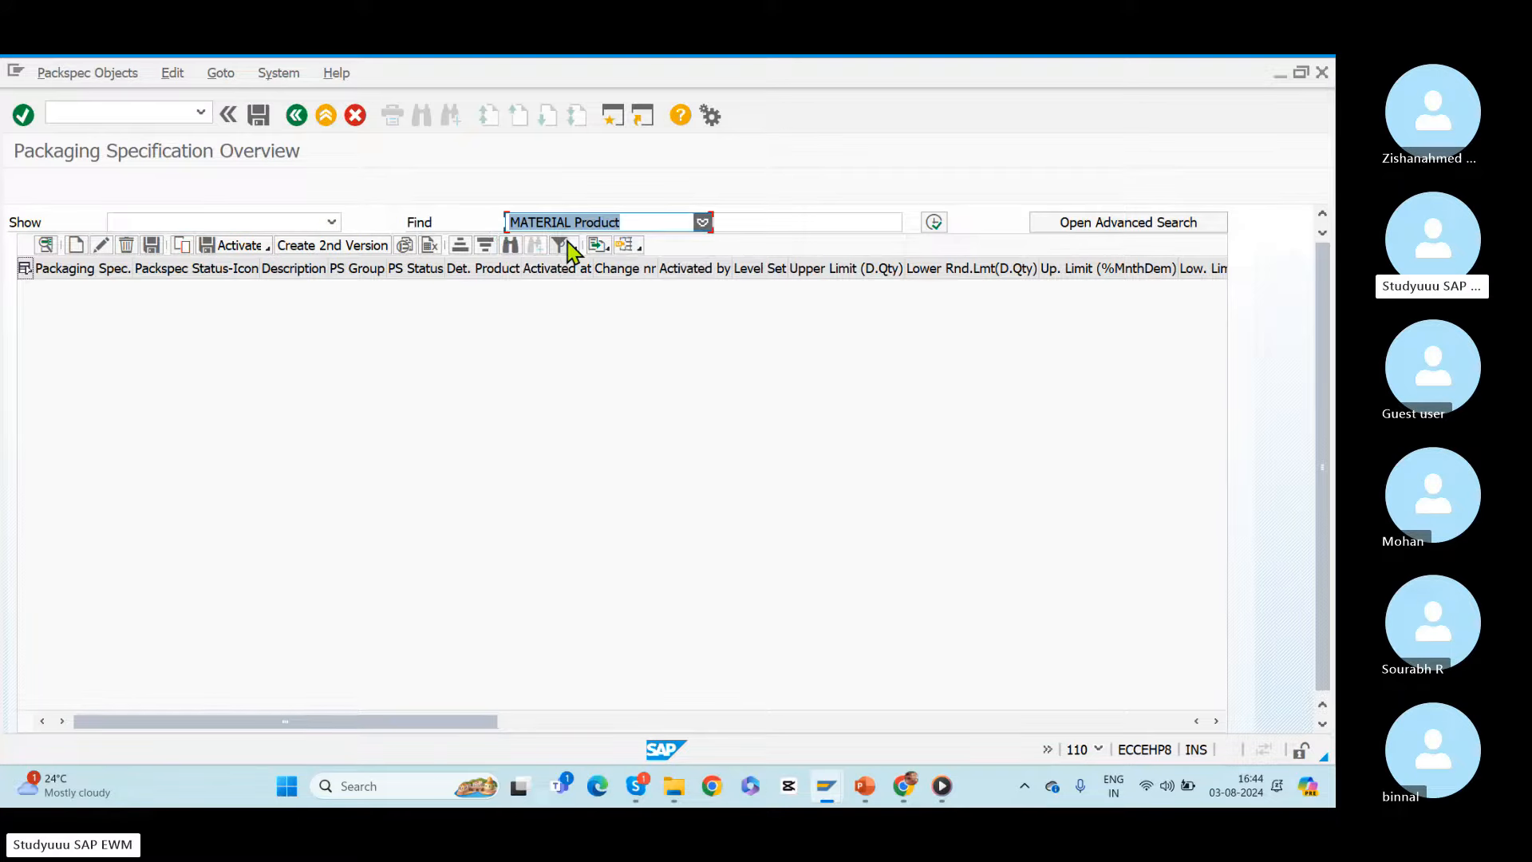
pyautogui.hotkey('alt', 'Tab')
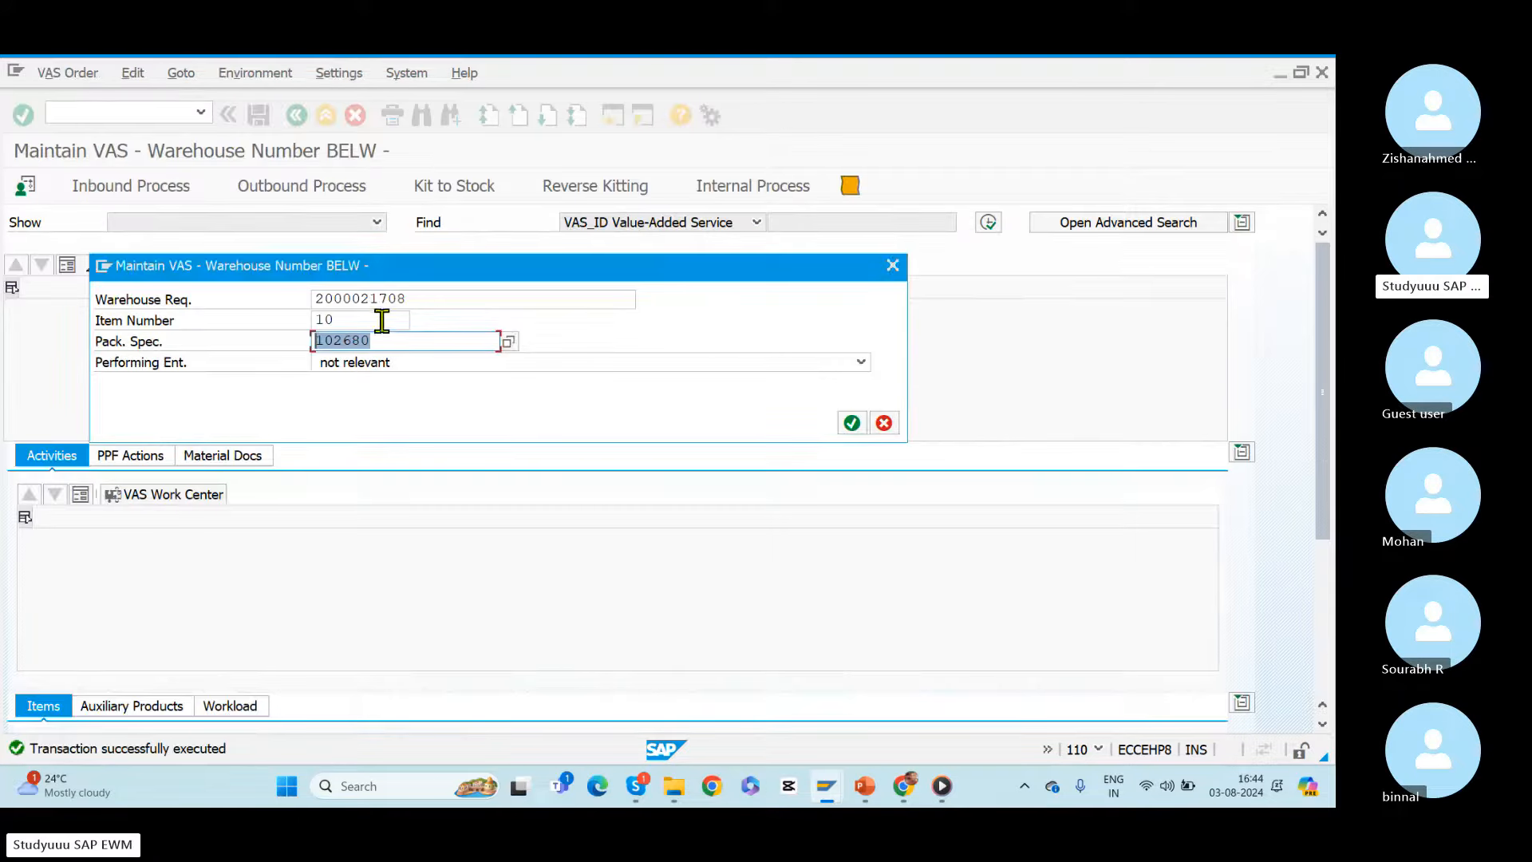
pyautogui.hotkey('alt', 'Tab')
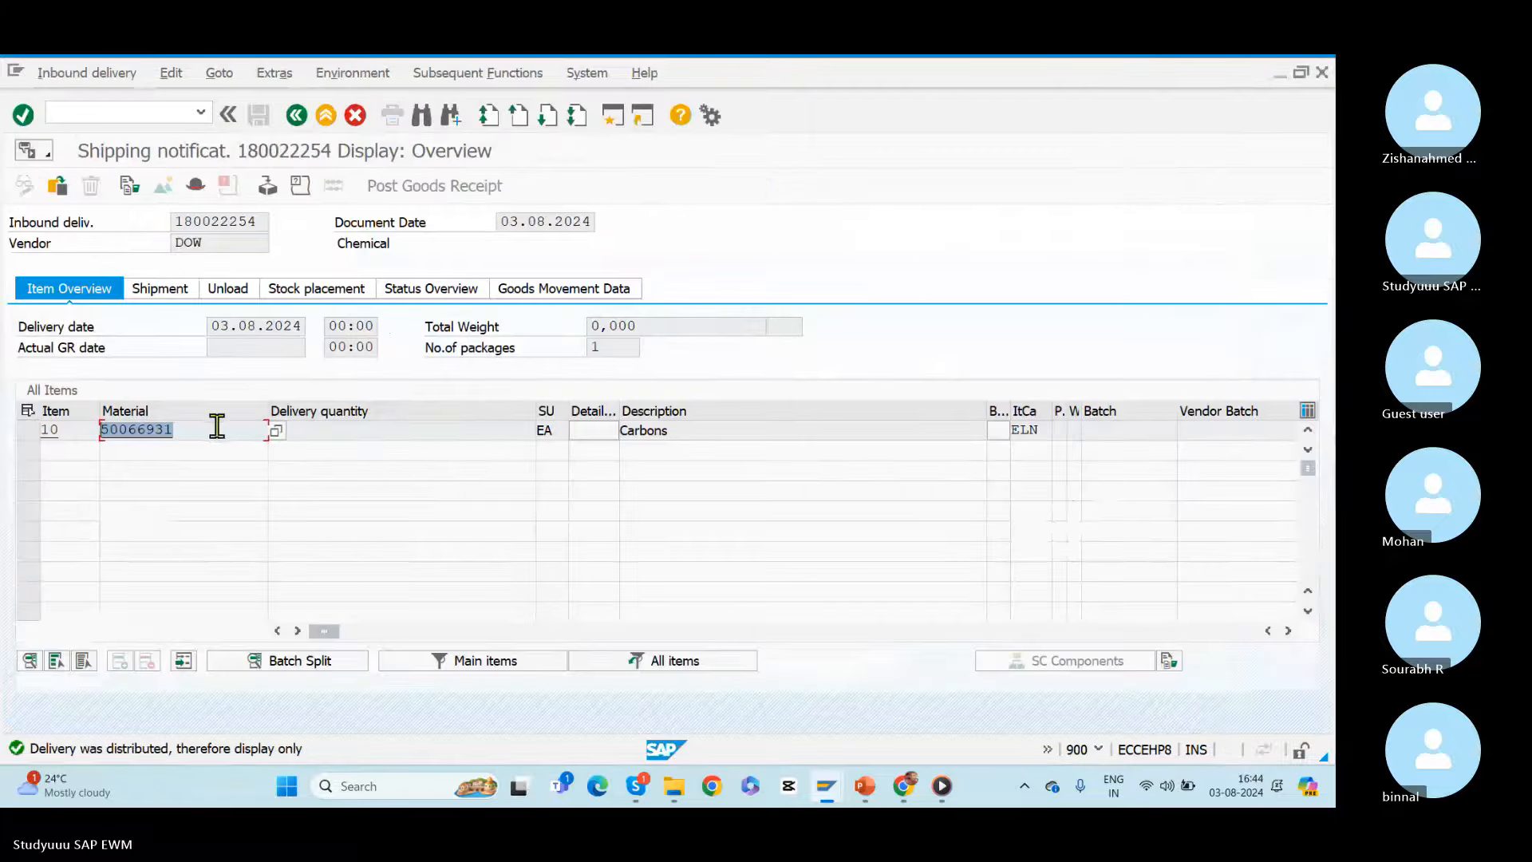
pyautogui.hotkey('alt', 'Tab')
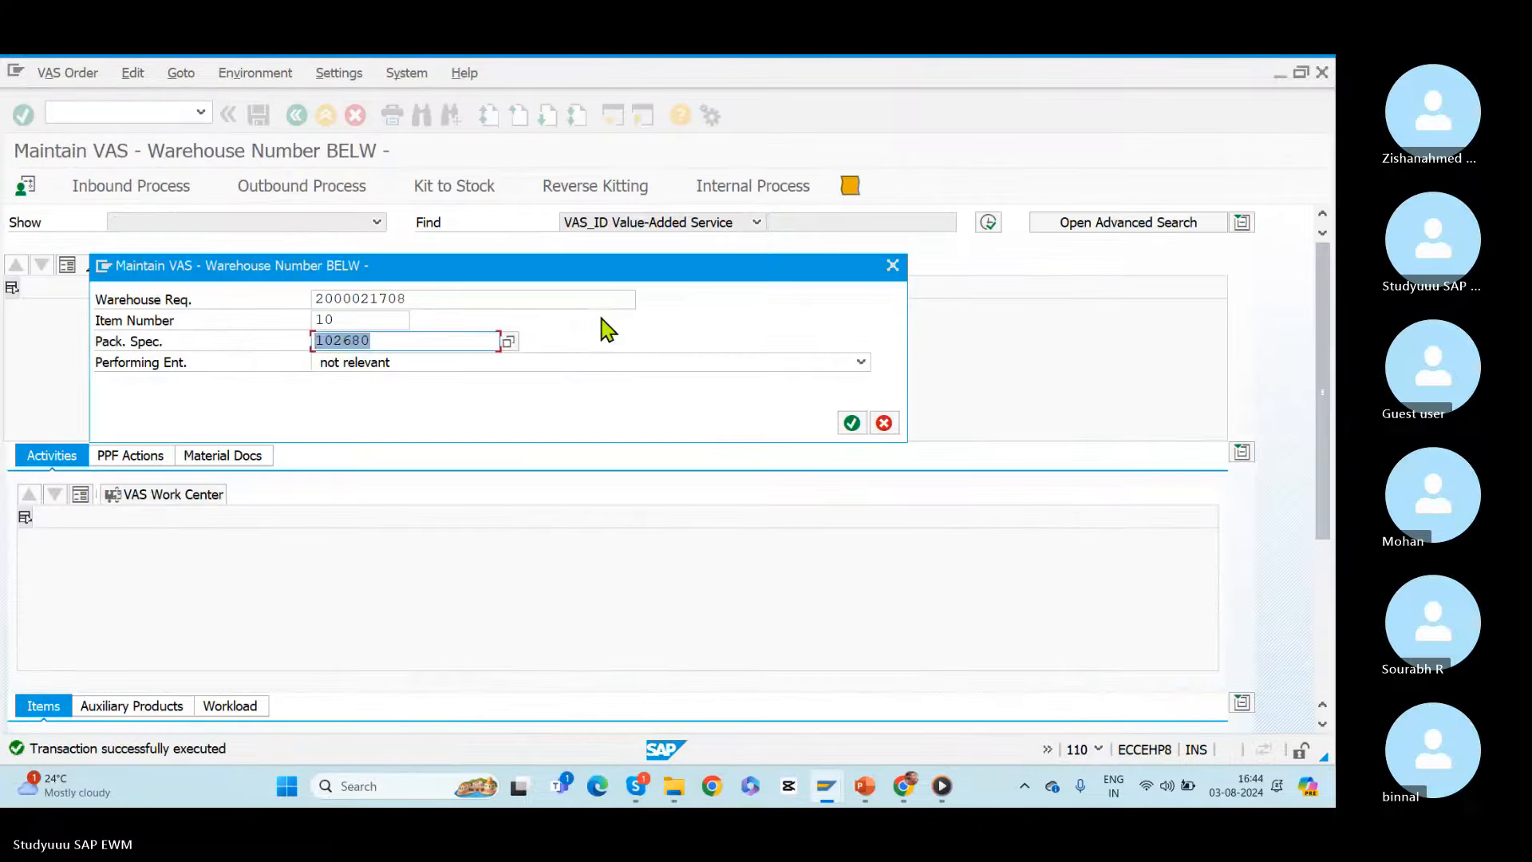
pyautogui.hotkey('alt', 'Tab')
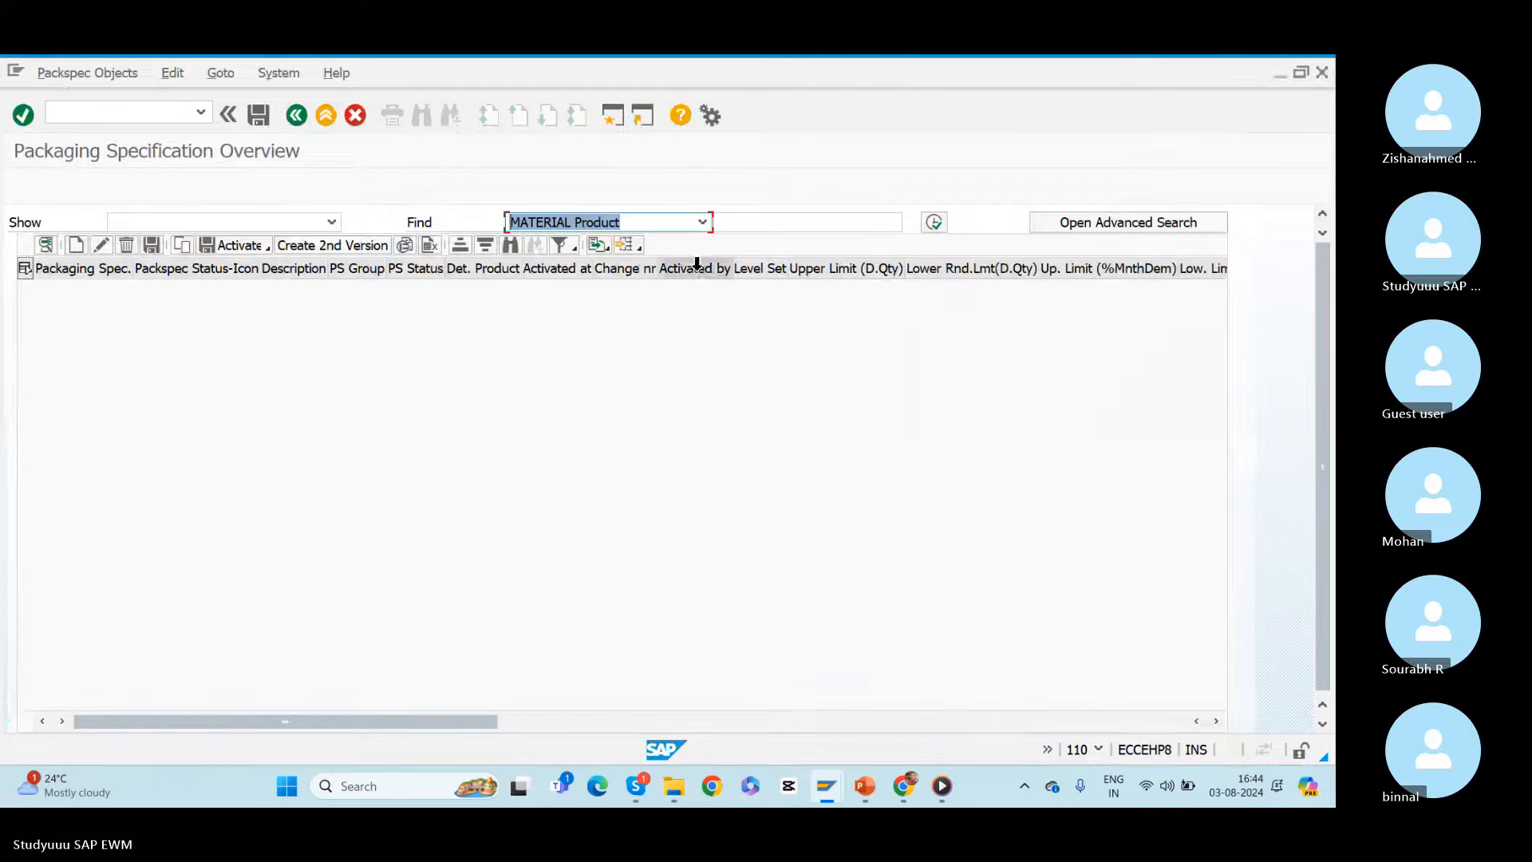
pyautogui.click(790, 214)
pyautogui.write('5006693')
pyautogui.click(931, 222)
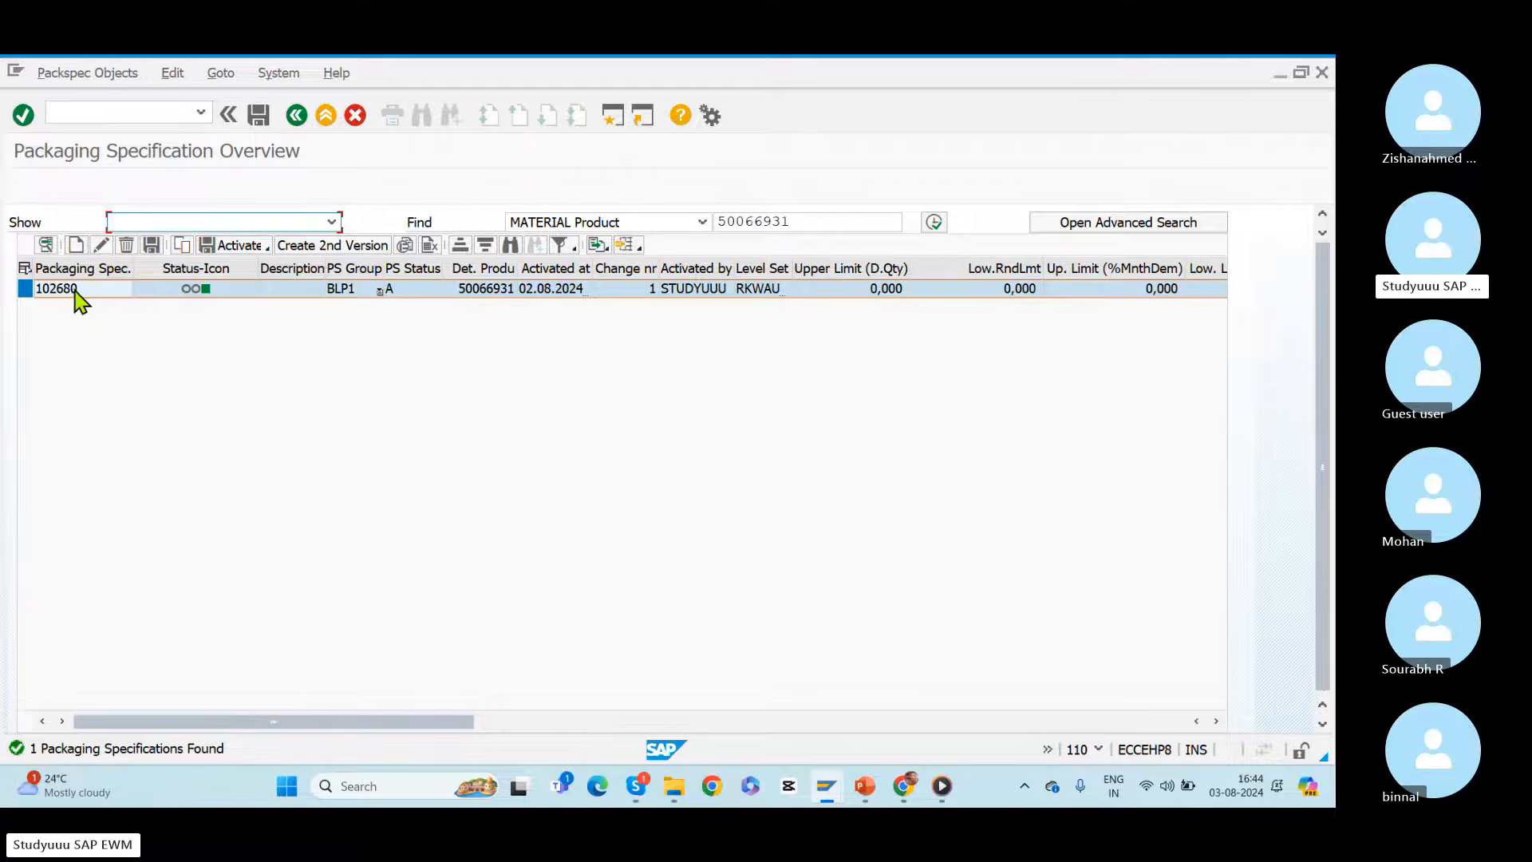
# Step: Confirm the new VAS order with packaging specification 102680, save it, and return to the inbound delivery
pyautogui.hotkey('alt', 'Tab')
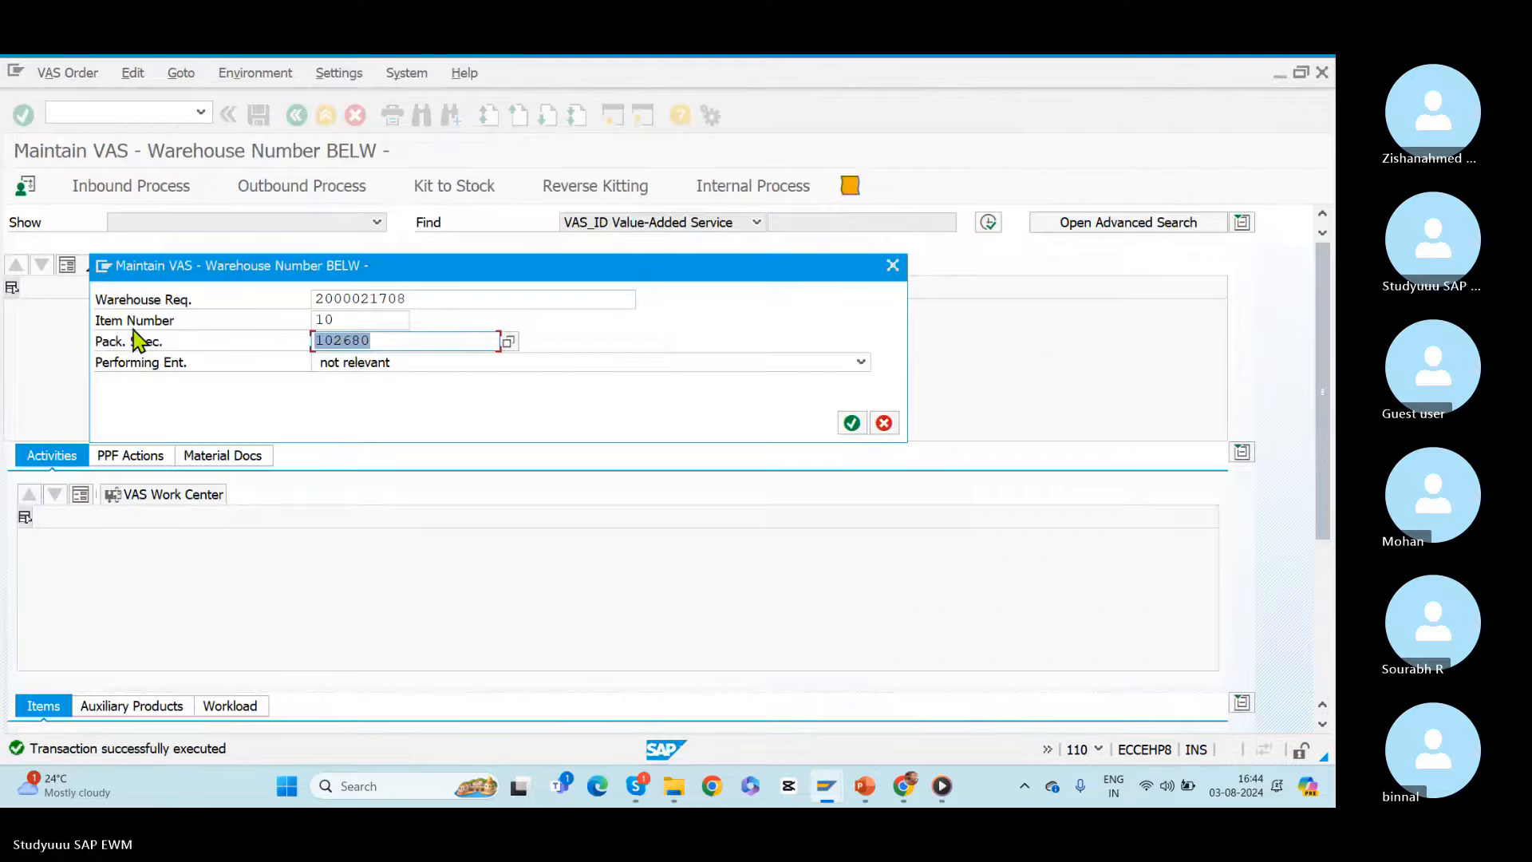
pyautogui.click(376, 345)
pyautogui.doubleClick(355, 344)
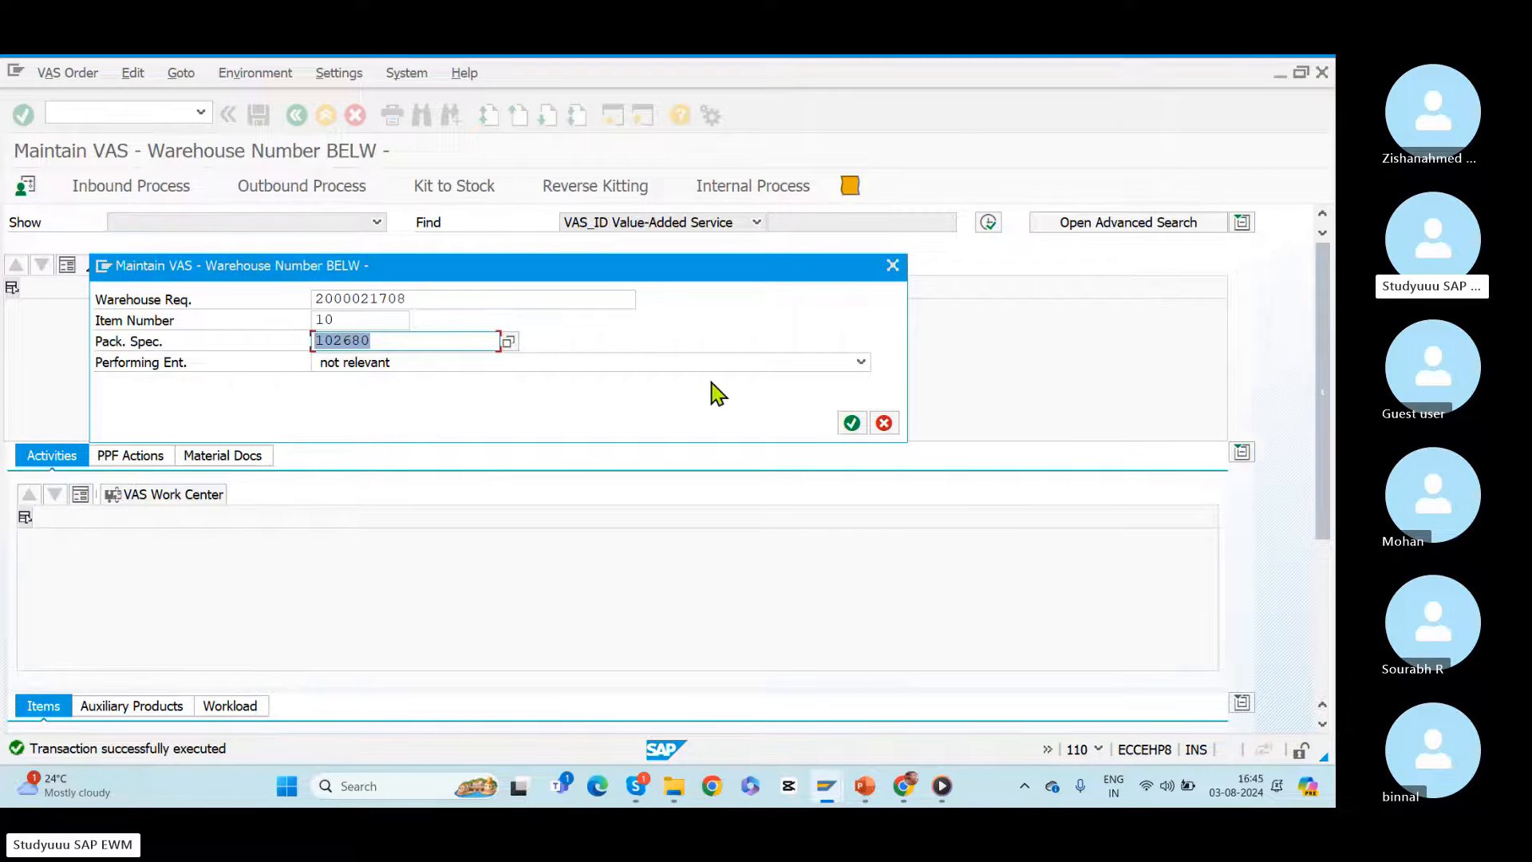
pyautogui.click(852, 423)
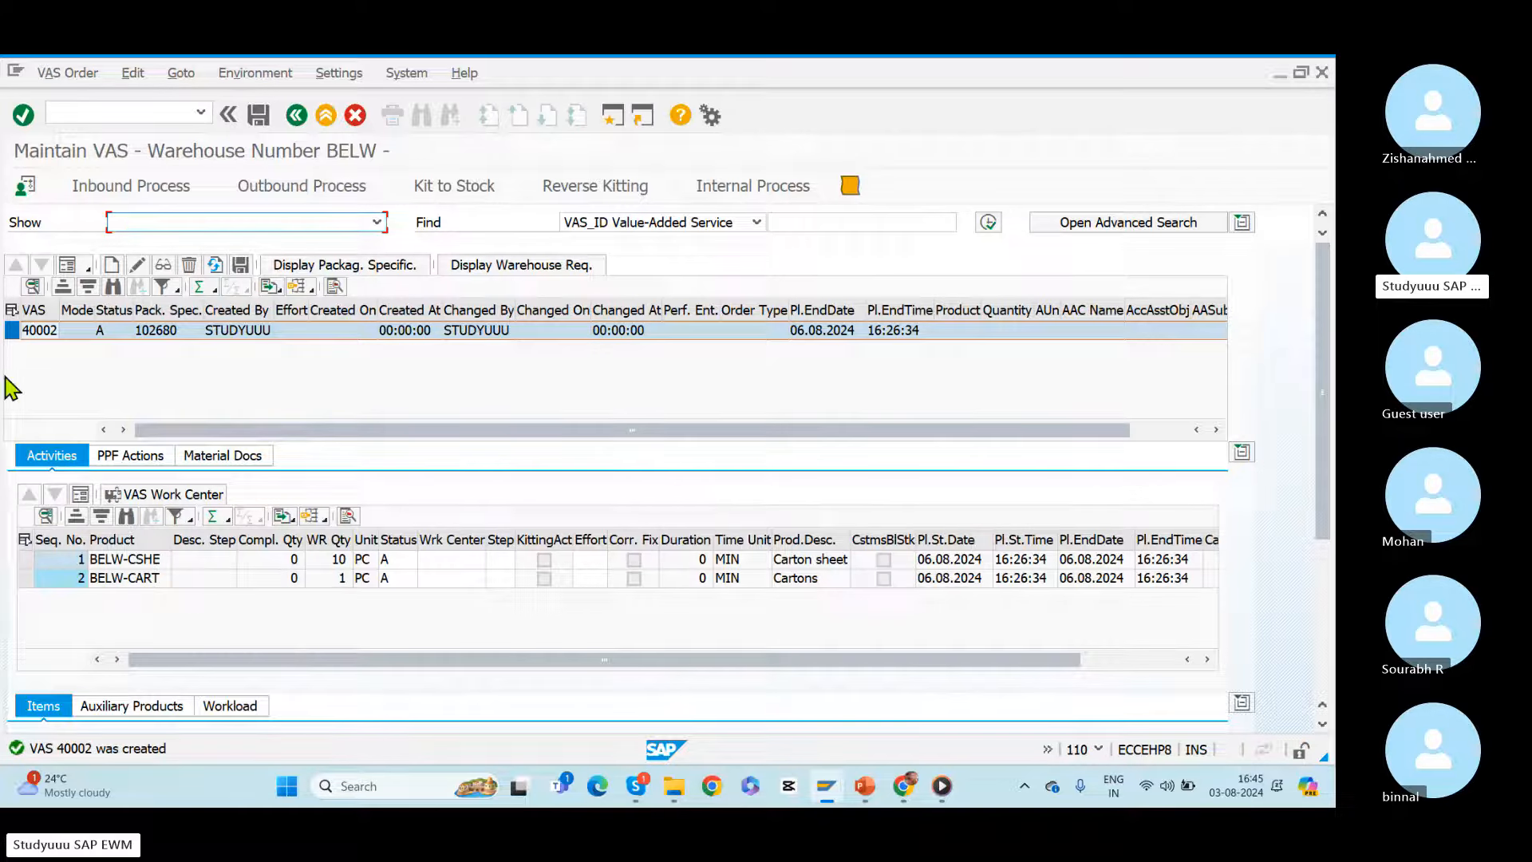
pyautogui.click(258, 116)
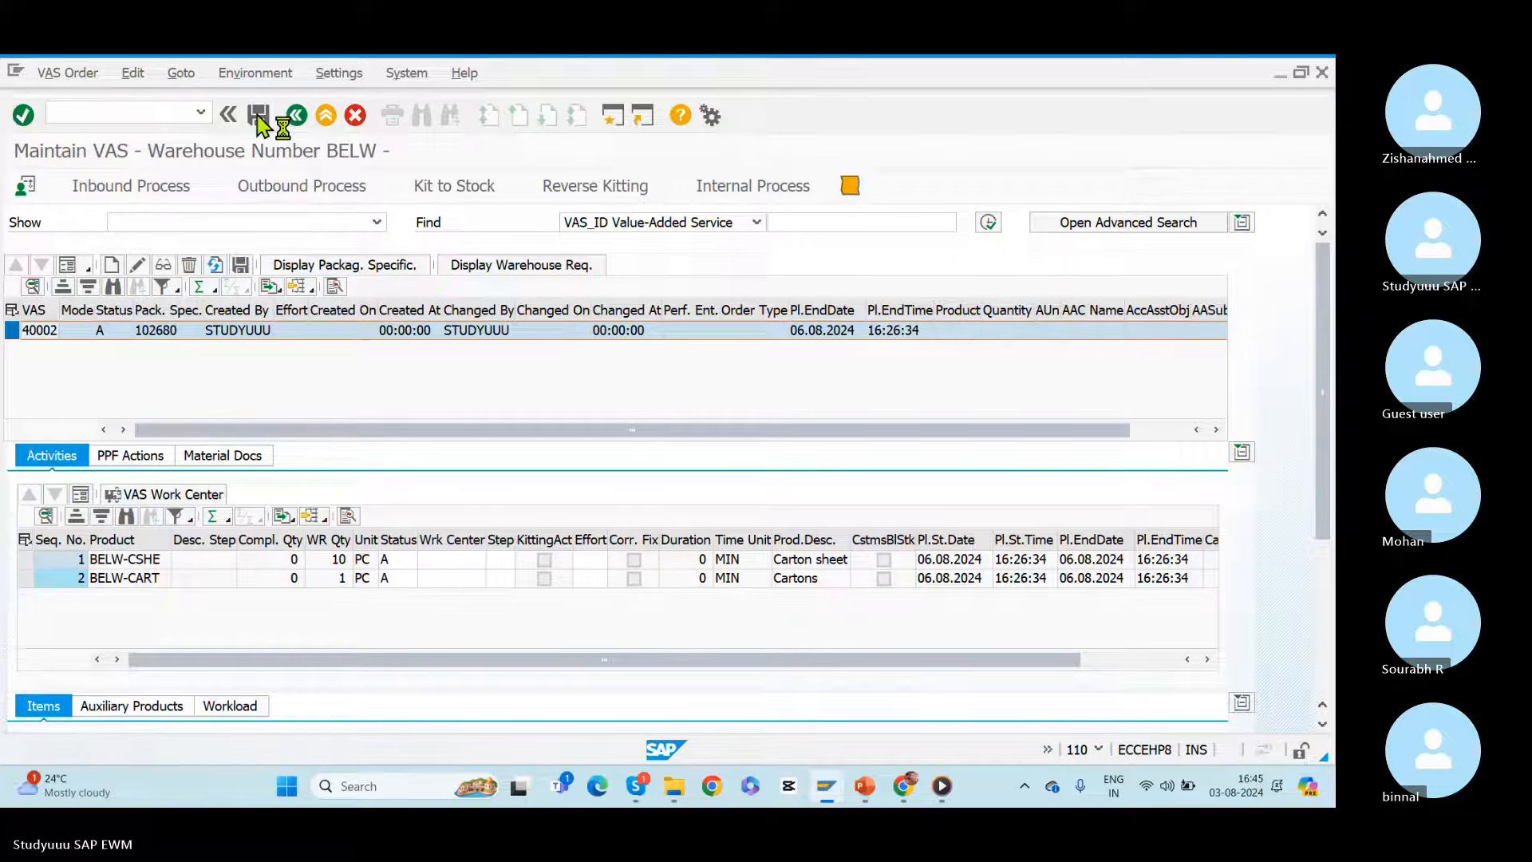
pyautogui.click(300, 116)
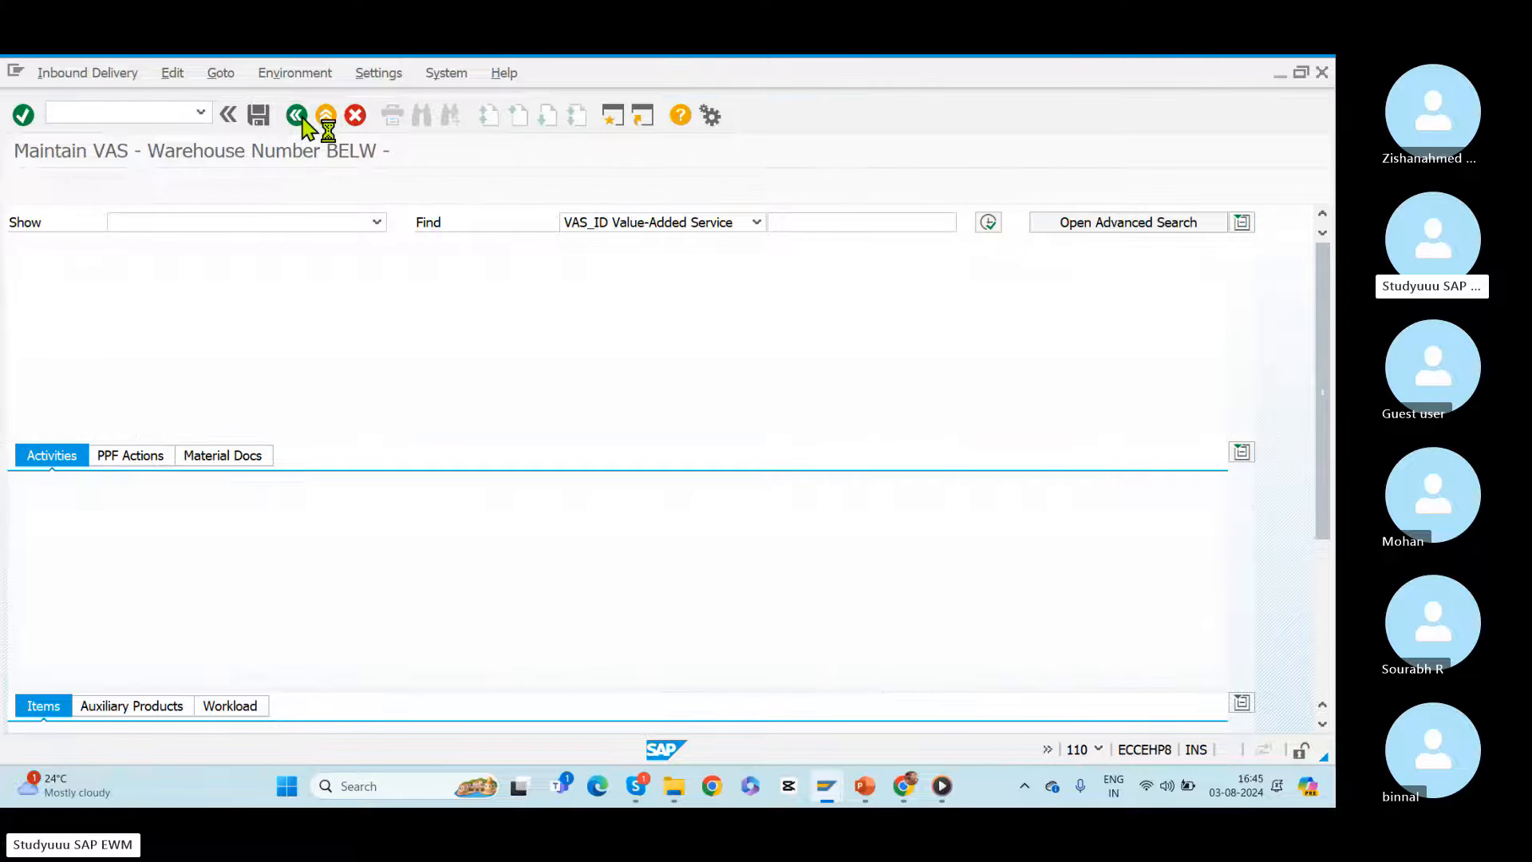
# Step: Create and save the putaway warehouse task for handling unit 10000849, checking its destination bin, and return to the inbound delivery
pyautogui.click(41, 75)
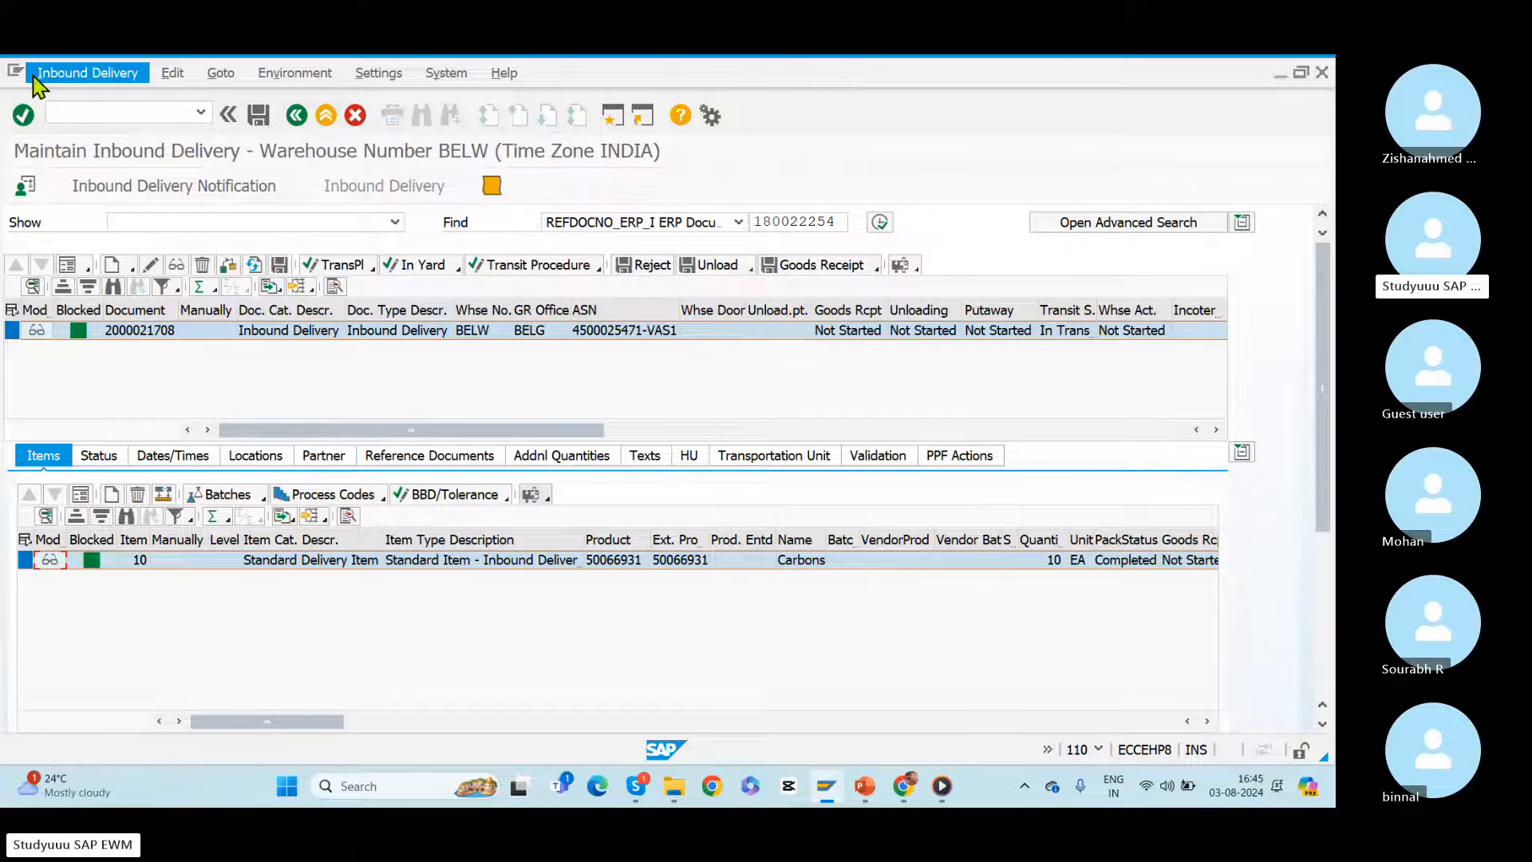
pyautogui.moveTo(154, 125)
pyautogui.click(241, 128)
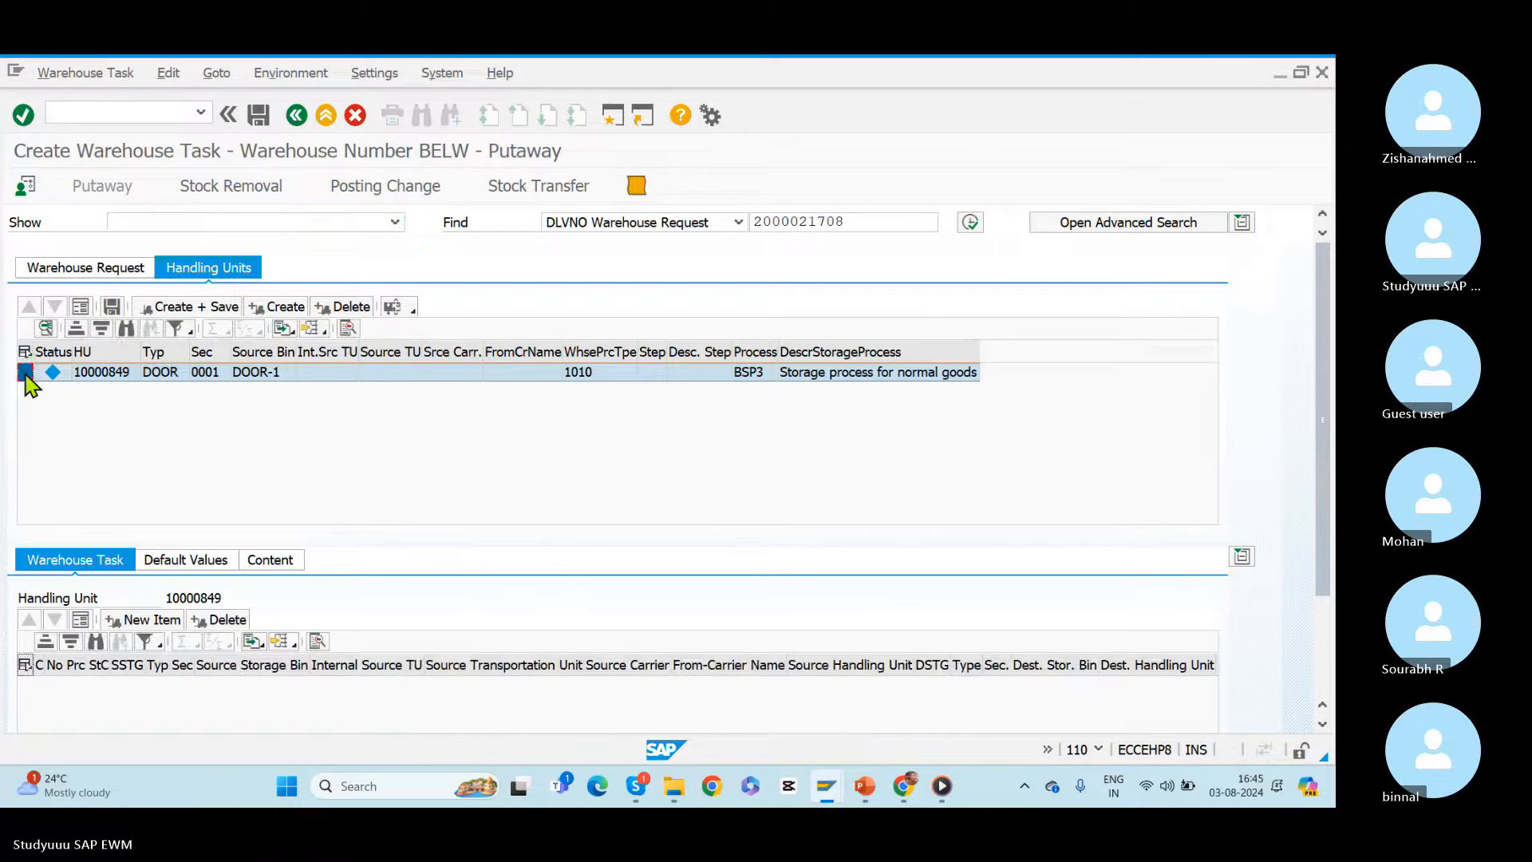
pyautogui.click(280, 308)
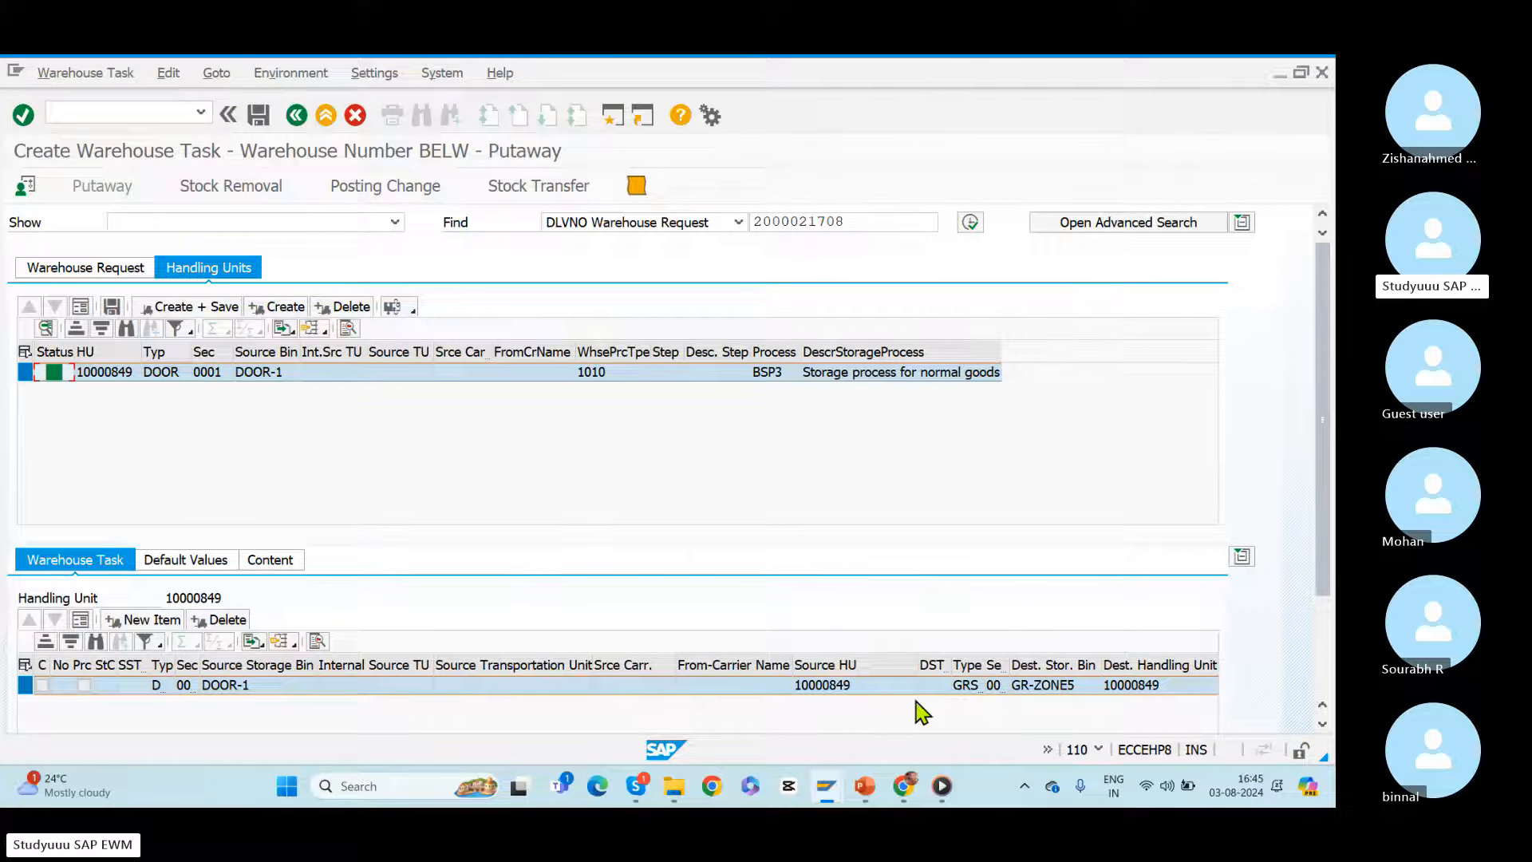
pyautogui.moveTo(1003, 665); pyautogui.dragTo(1030, 669)
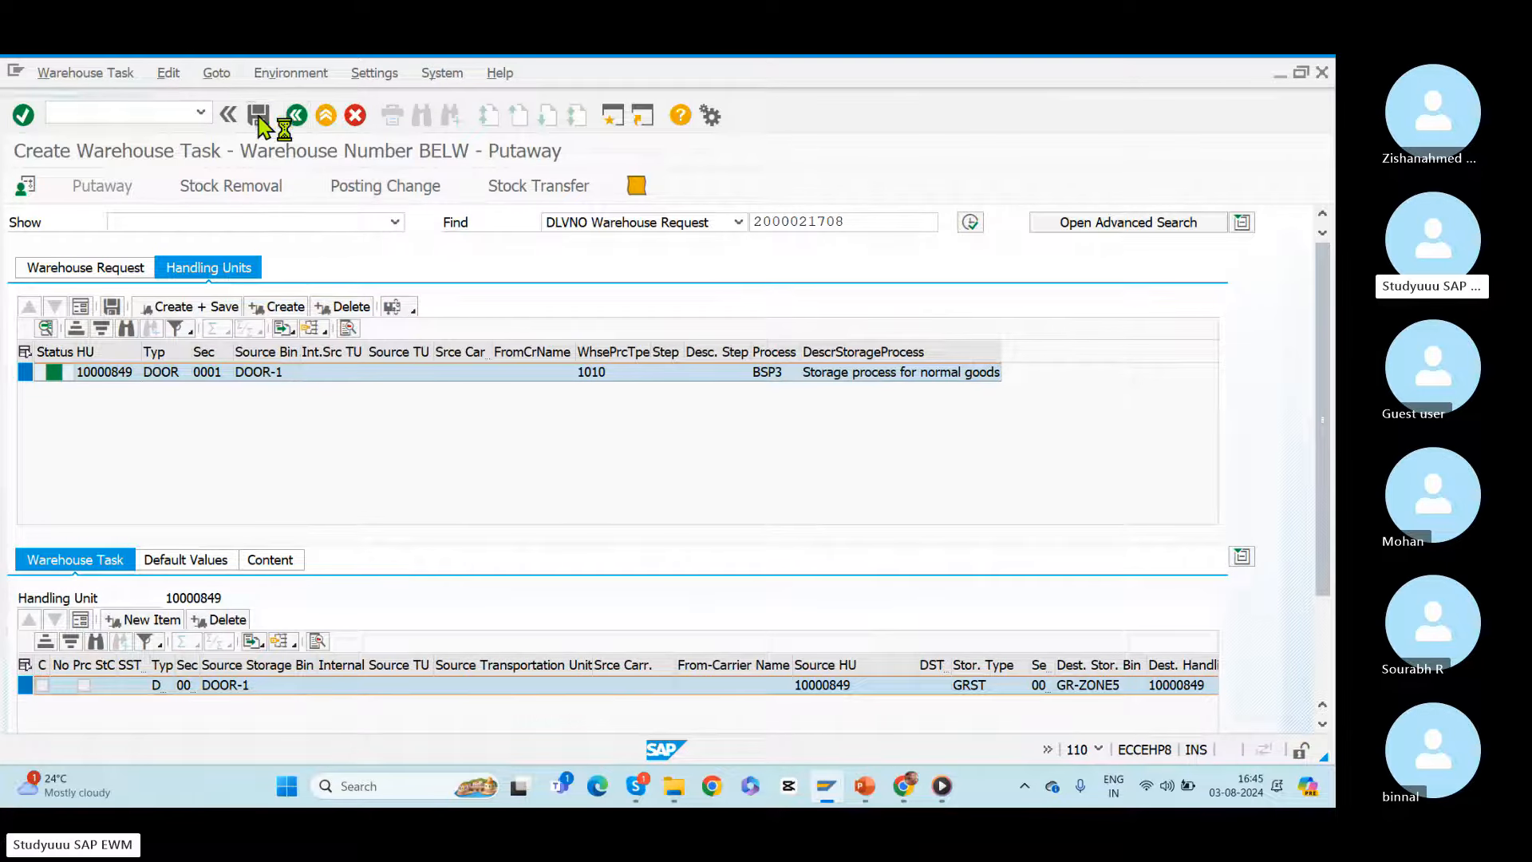
pyautogui.click(297, 115)
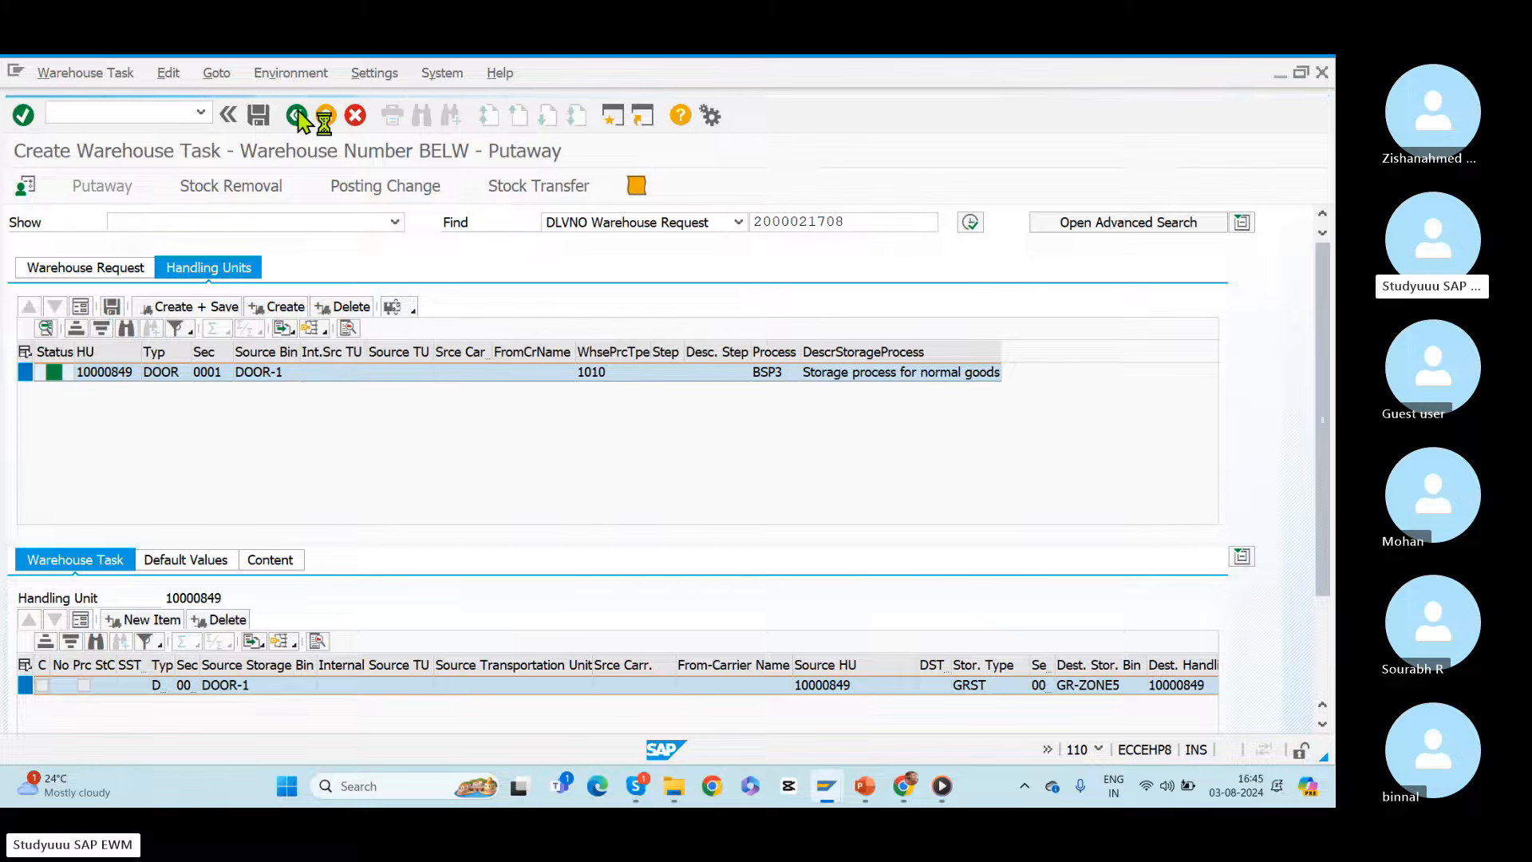
pyautogui.click(297, 115)
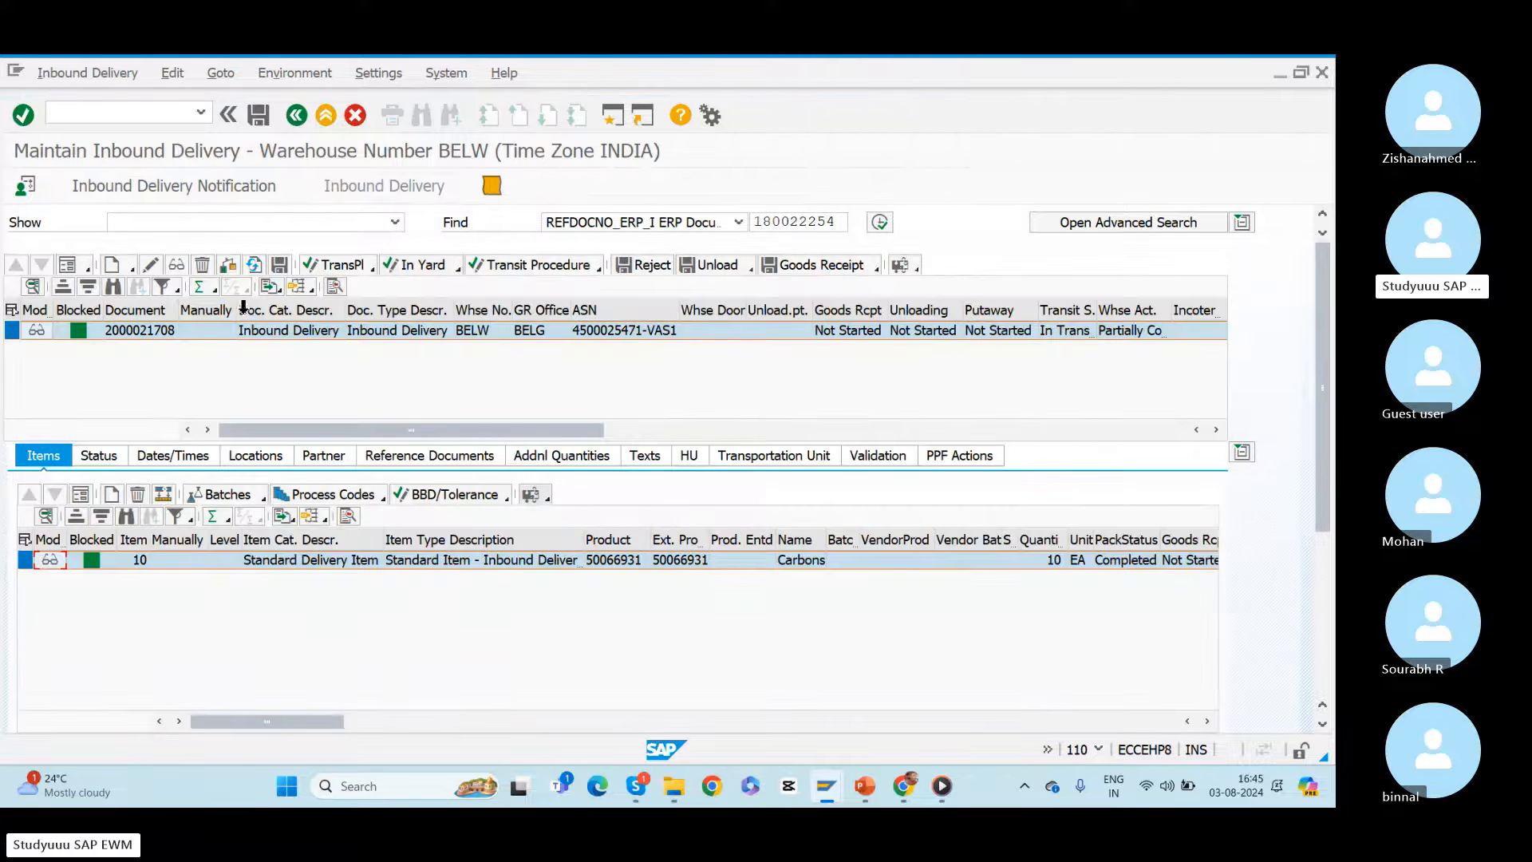
# Step: Open the warehouse management monitor from the inbound delivery for warehouse BELW using monitor SAP
pyautogui.click(144, 333)
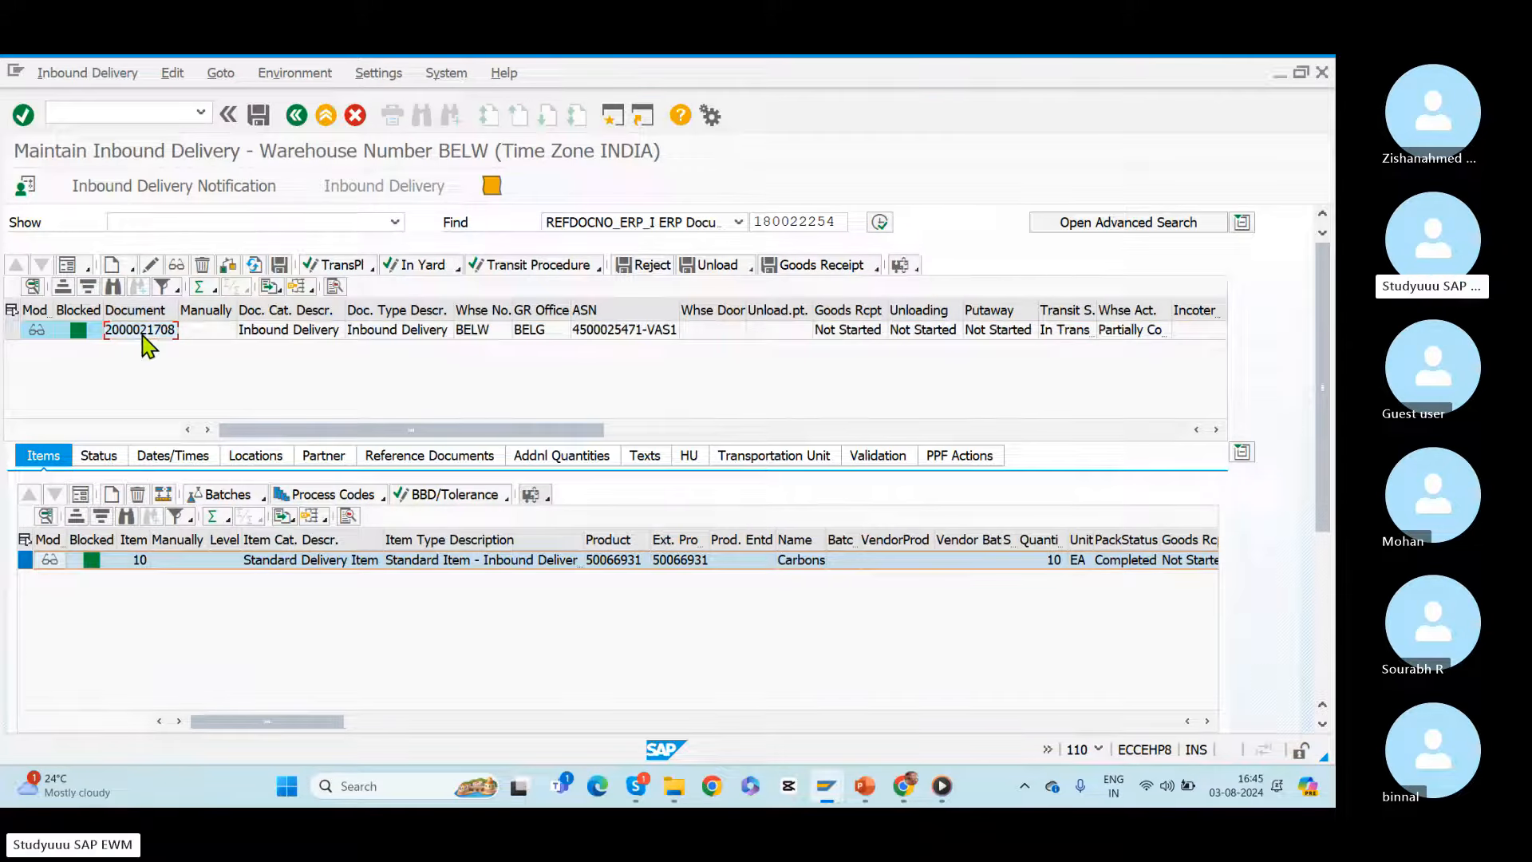
pyautogui.click(219, 73)
pyautogui.moveTo(297, 74)
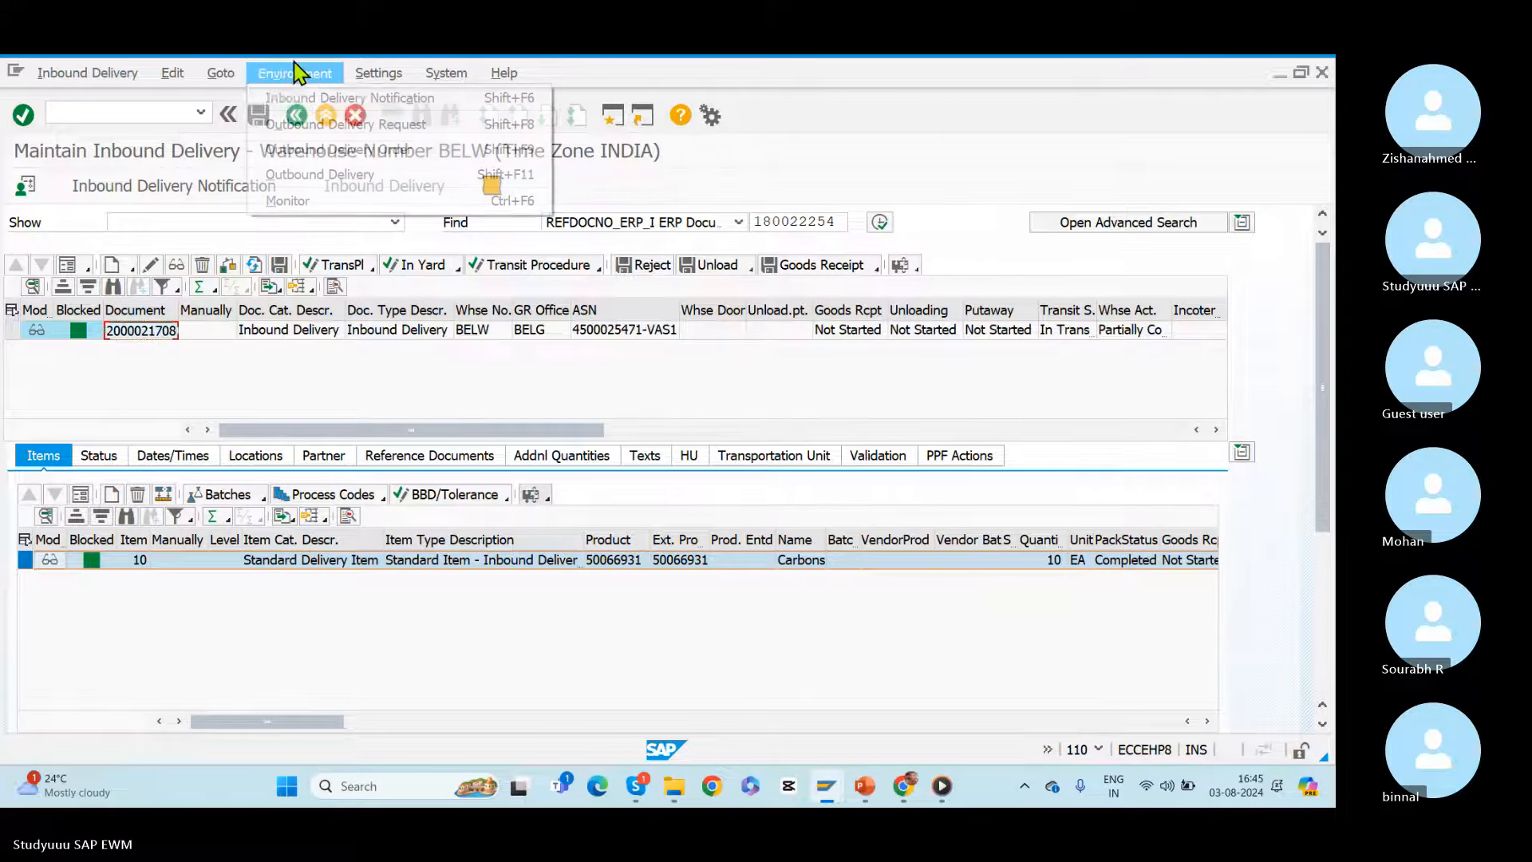
pyautogui.click(296, 203)
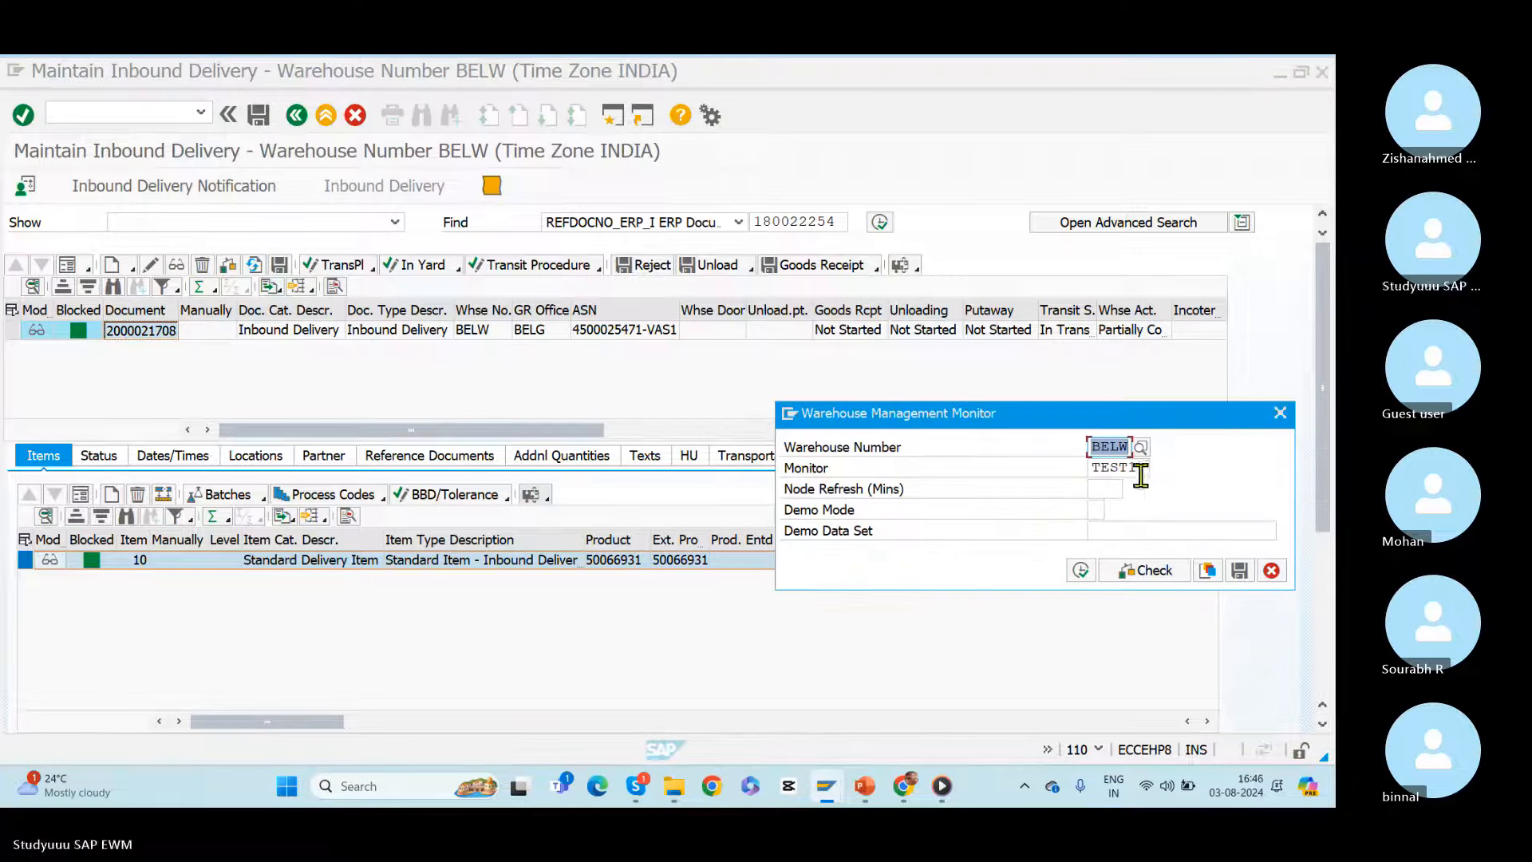
pyautogui.moveTo(1141, 474); pyautogui.dragTo(1026, 462)
pyautogui.write('SAP')
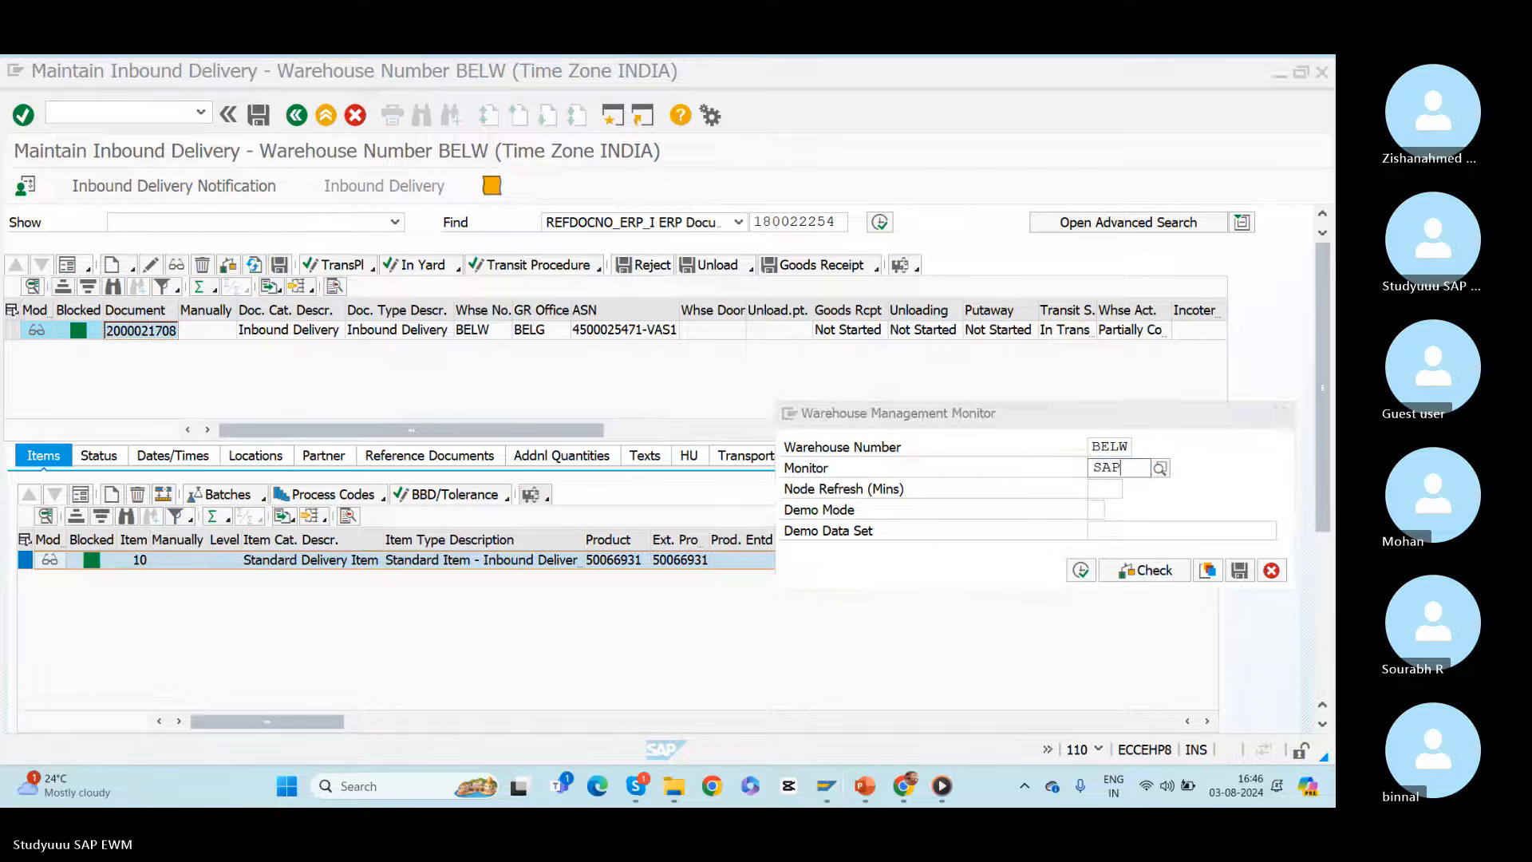
pyautogui.click(1083, 572)
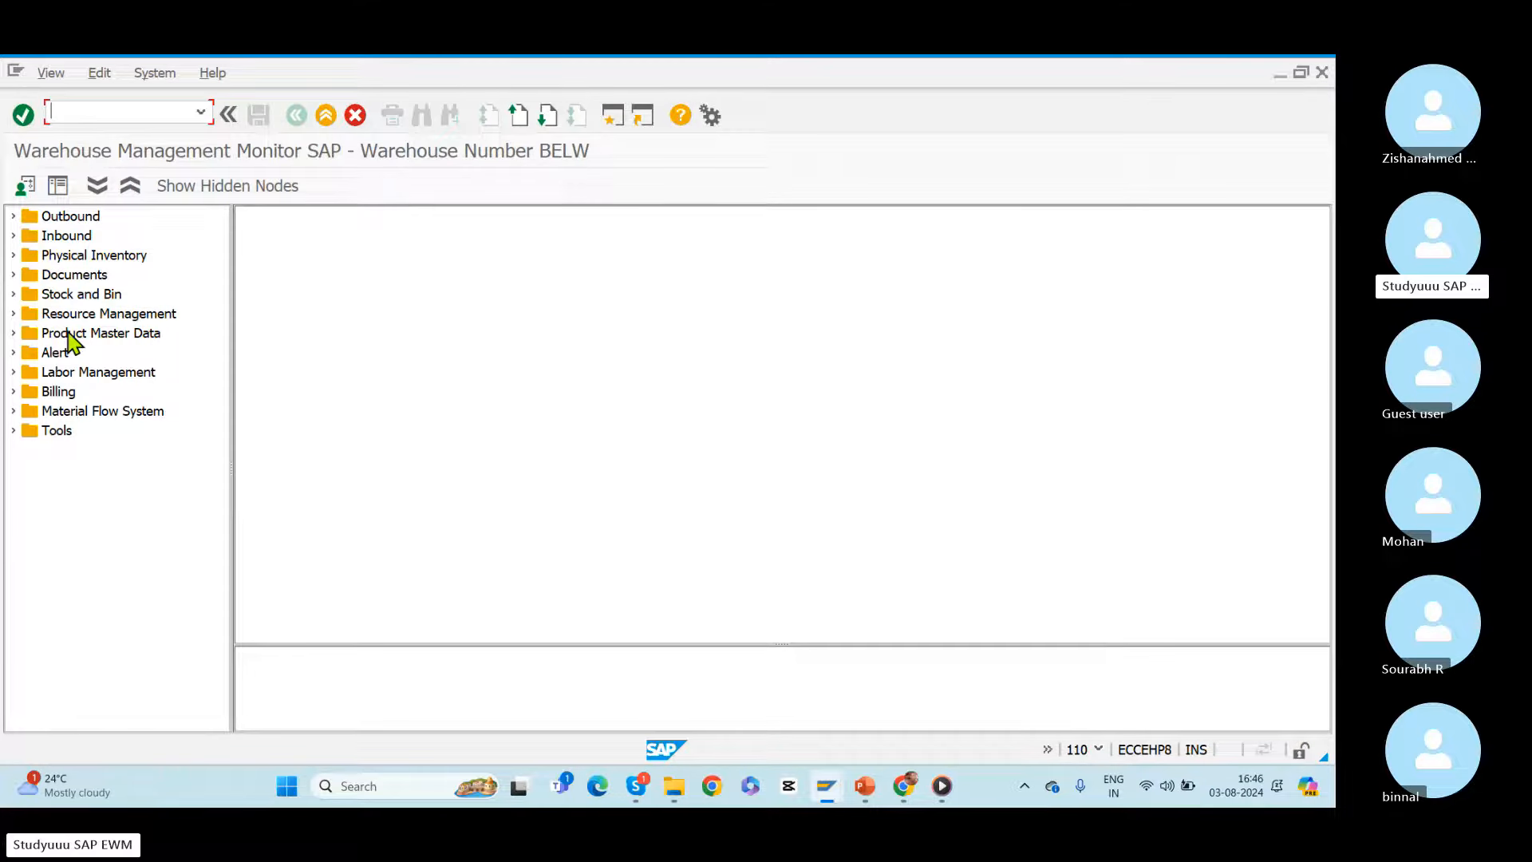
pyautogui.click(13, 235)
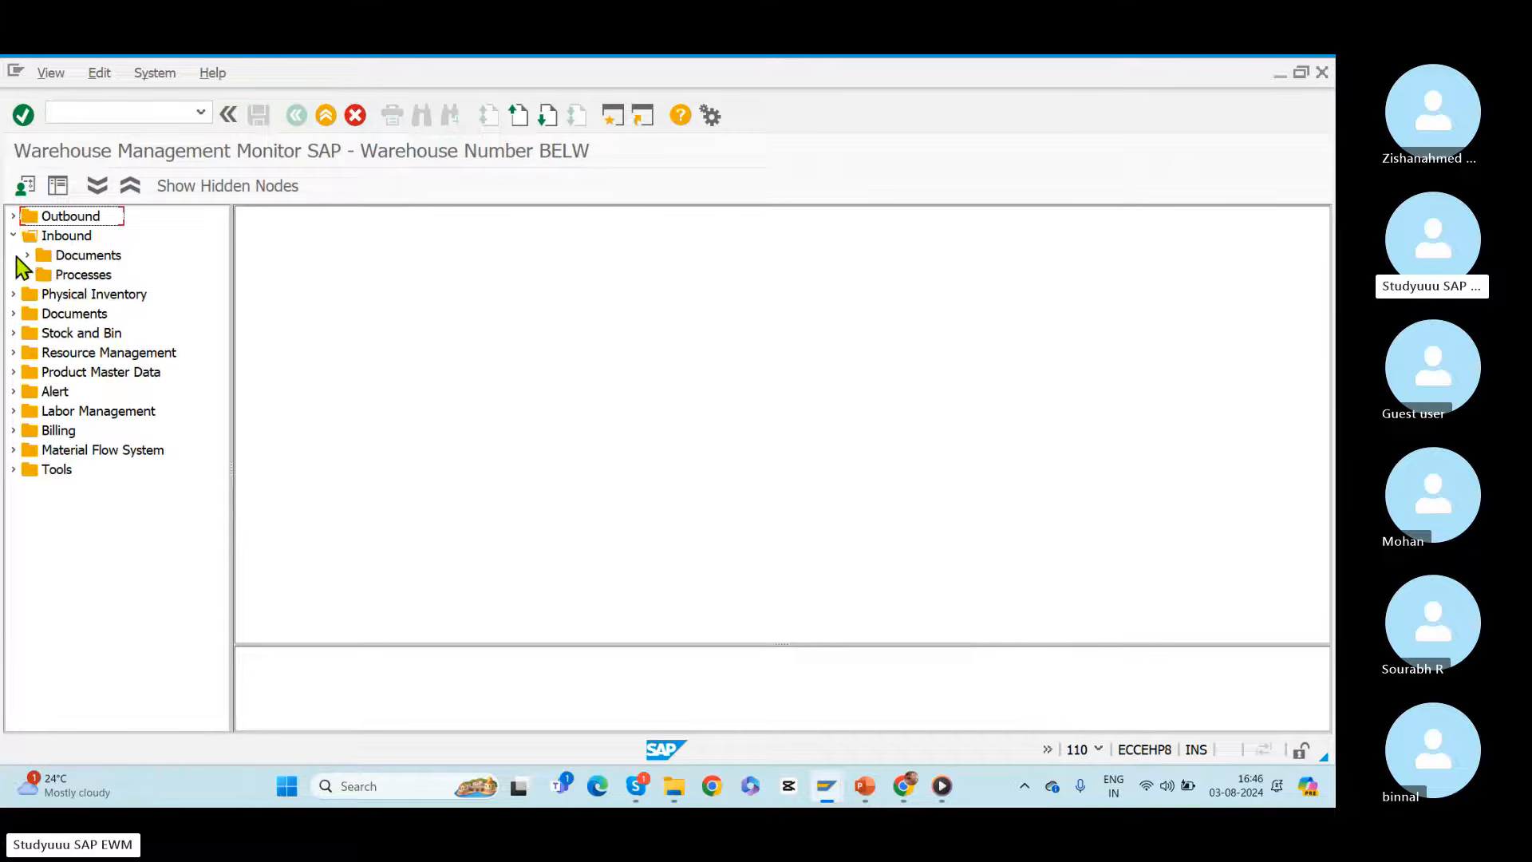
pyautogui.click(27, 254)
pyautogui.click(112, 275)
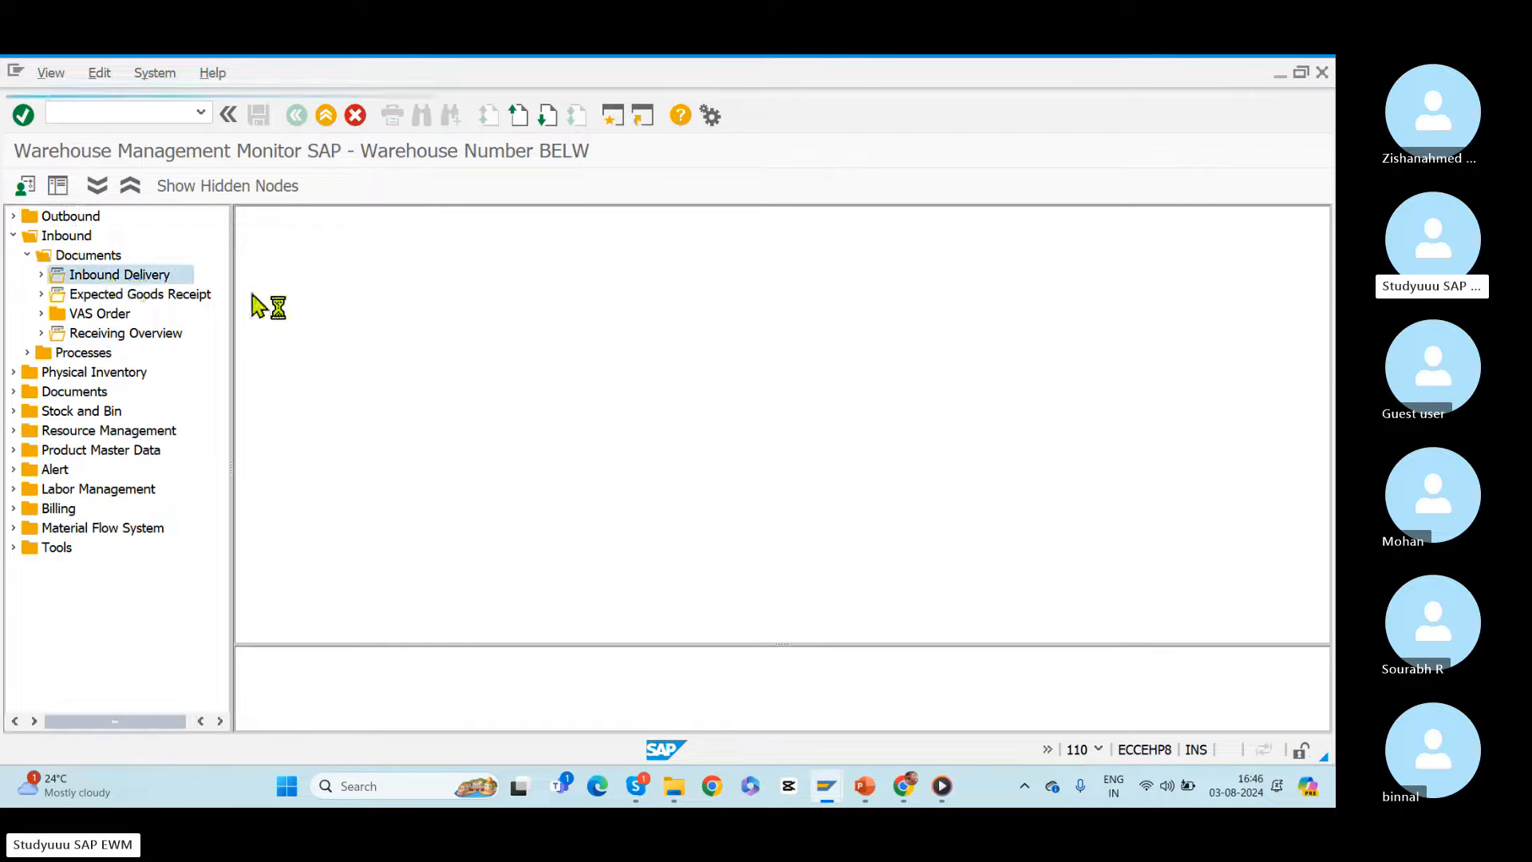
pyautogui.hotkey('ctrl', 'v')
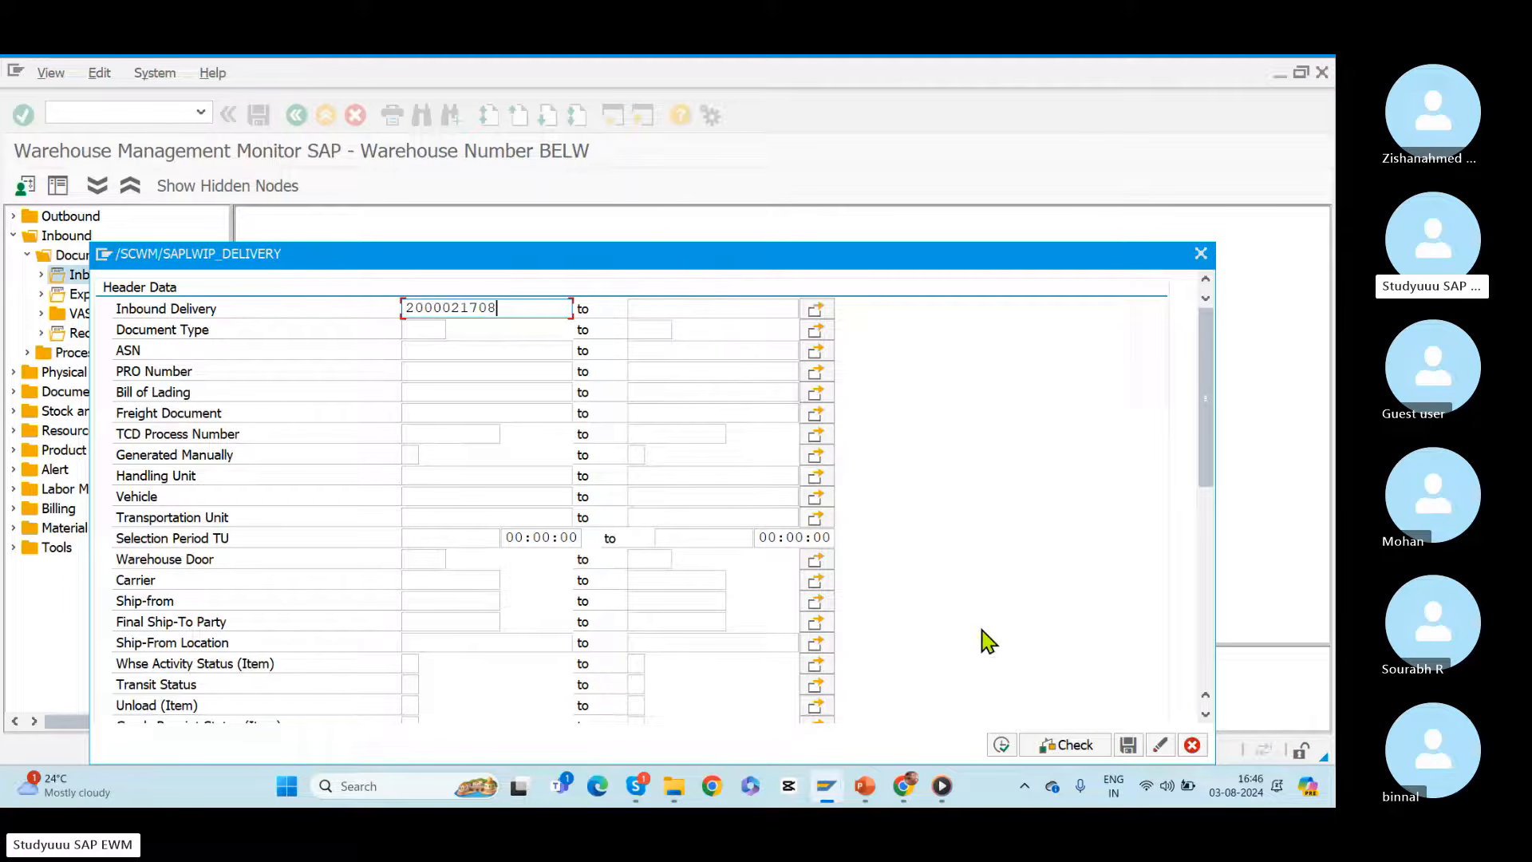
pyautogui.click(1002, 745)
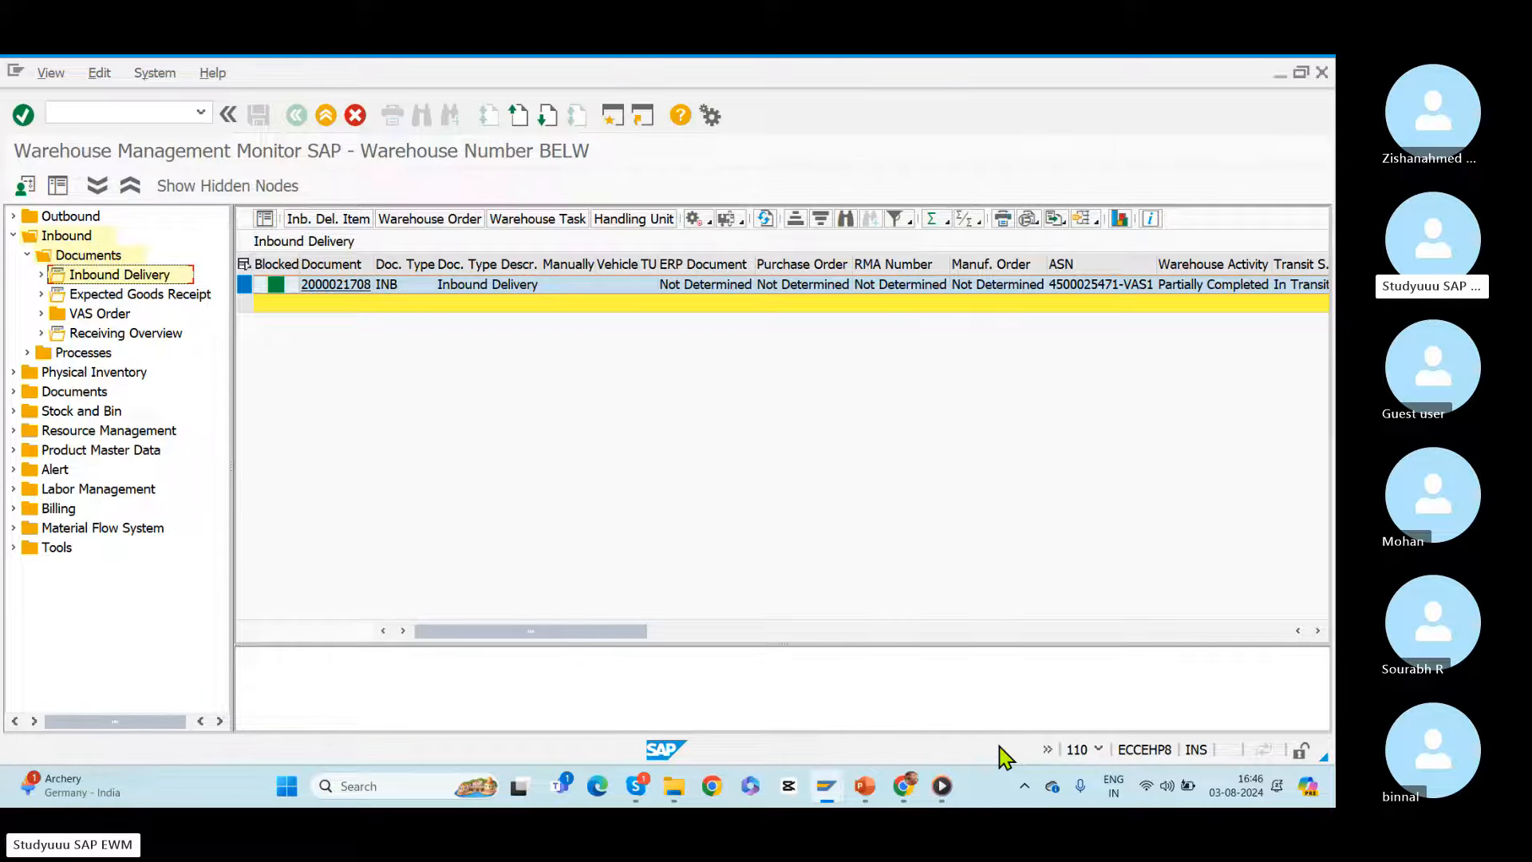
pyautogui.click(549, 220)
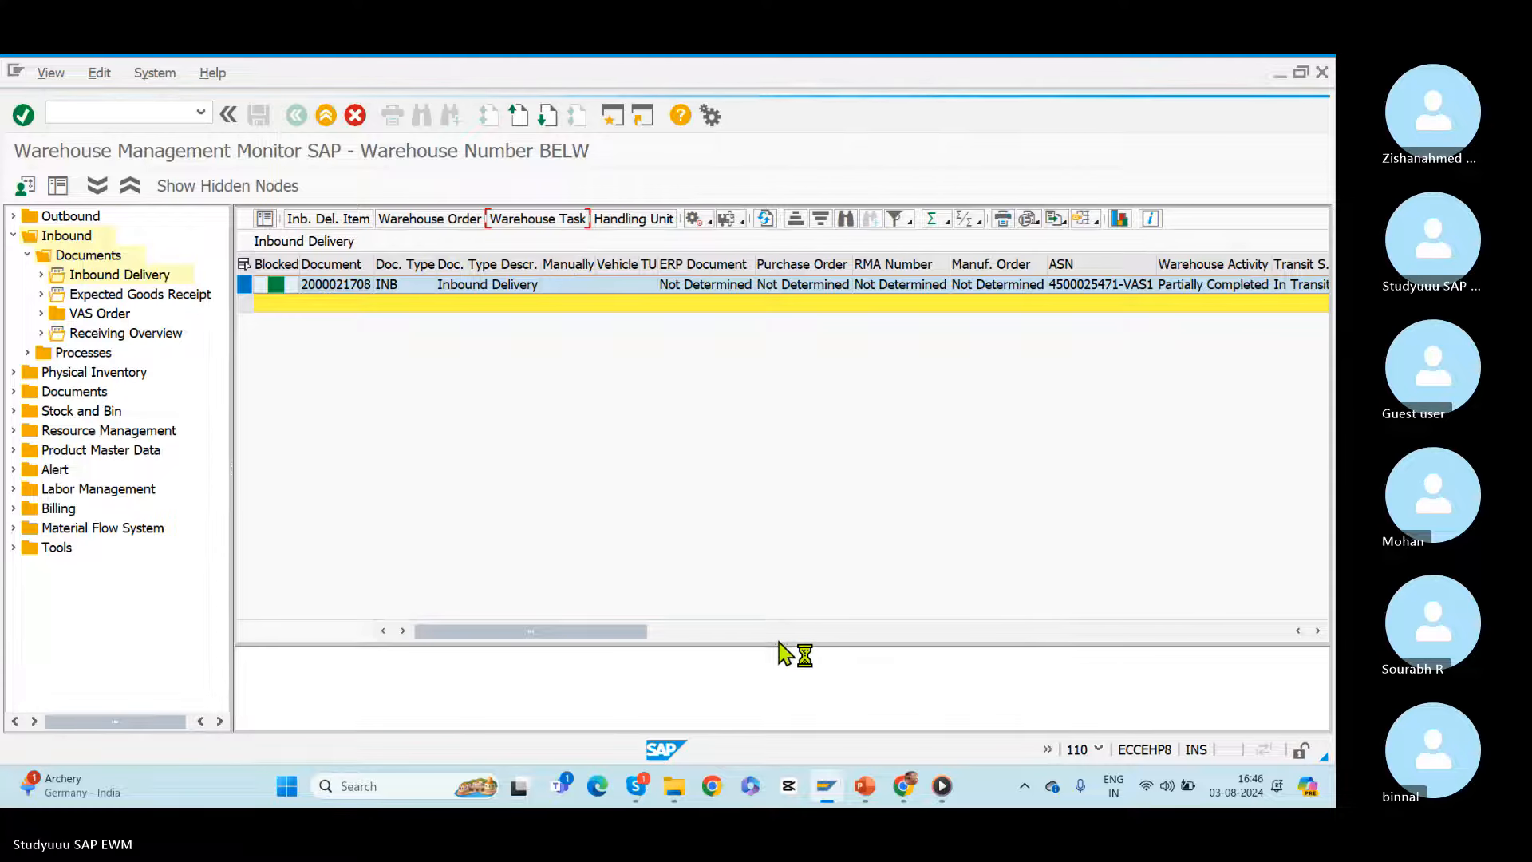
pyautogui.moveTo(779, 645); pyautogui.dragTo(703, 380)
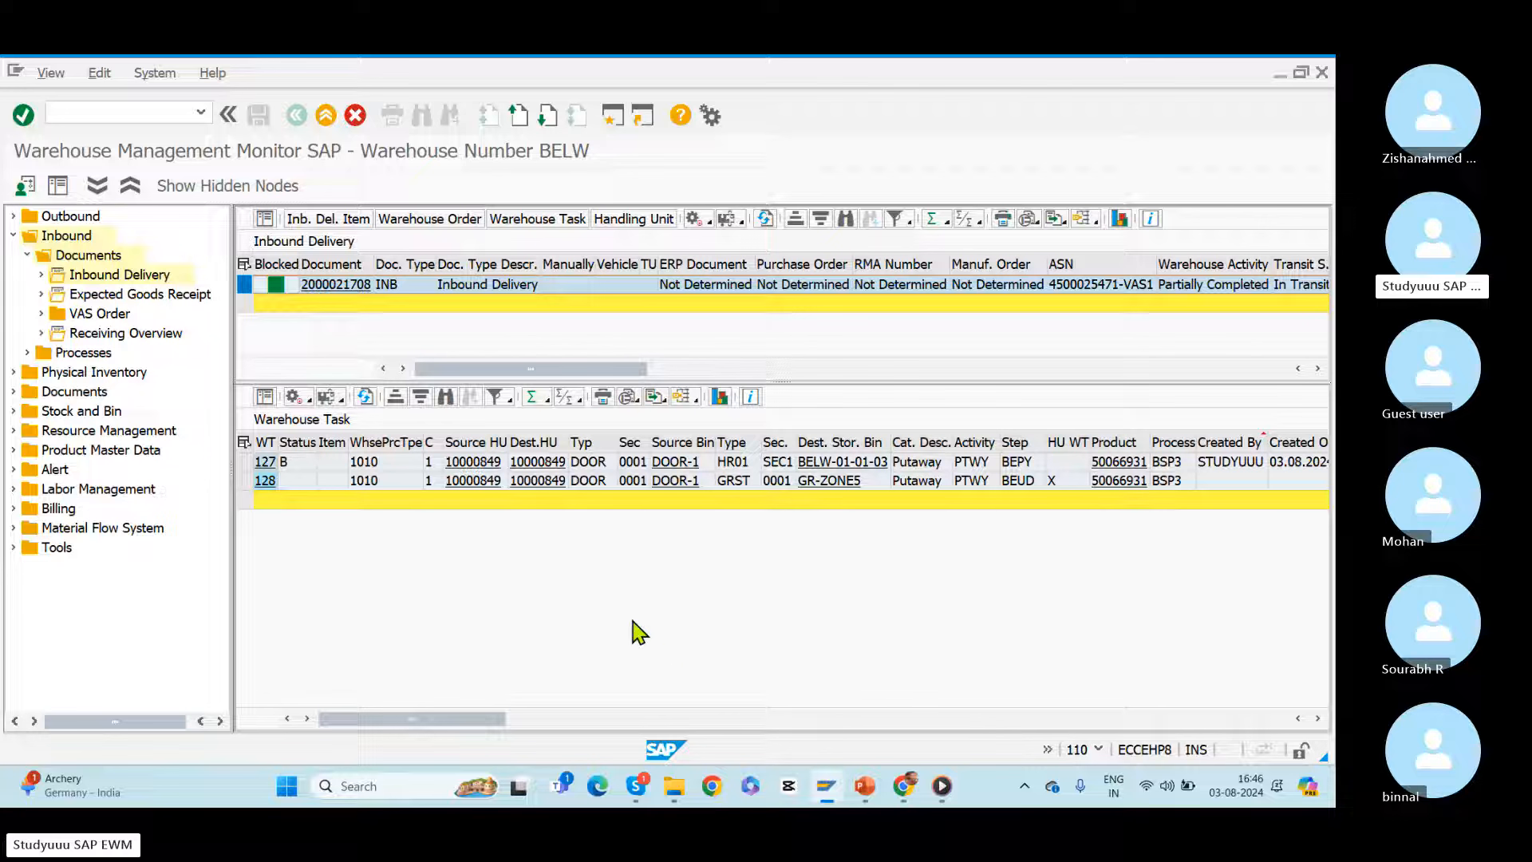
# Step: Confirm warehouse task 128 to GR-ZONE5 in the background, close the log, and refresh the warehouse task list
pyautogui.click(286, 463)
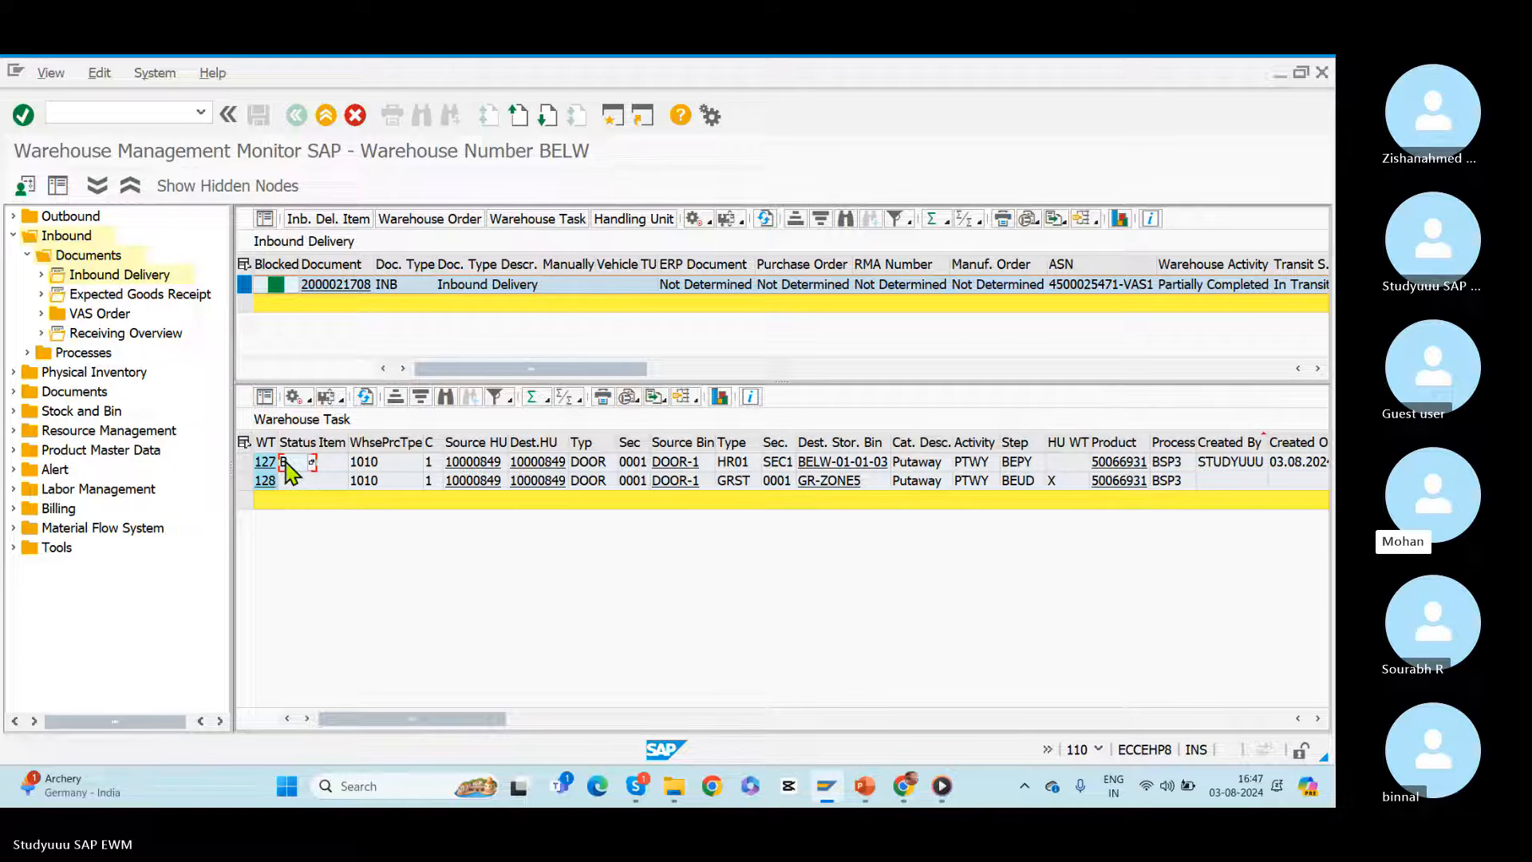
pyautogui.click(245, 482)
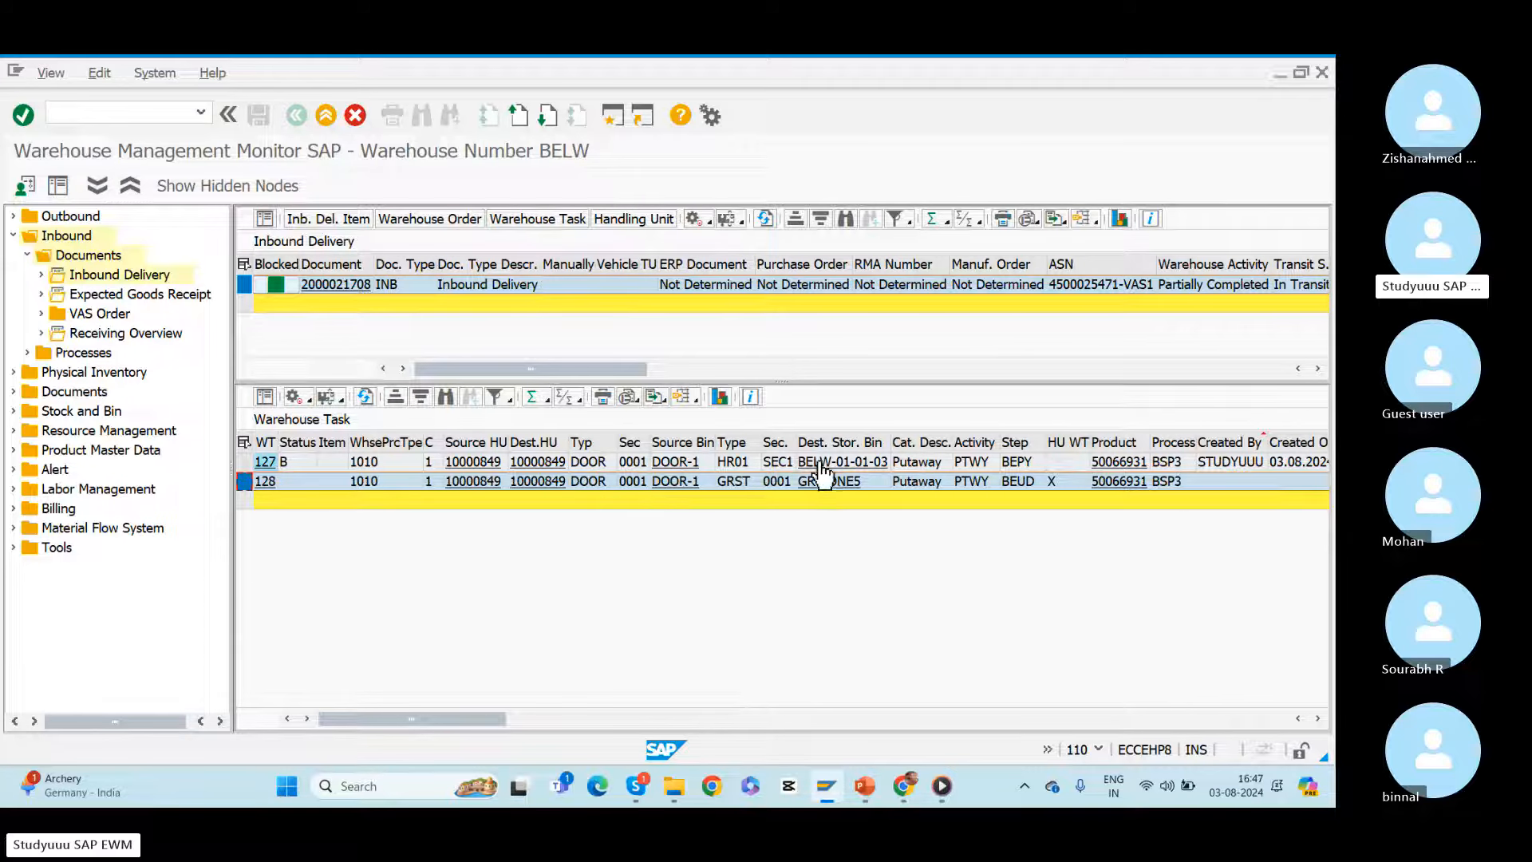
pyautogui.click(310, 401)
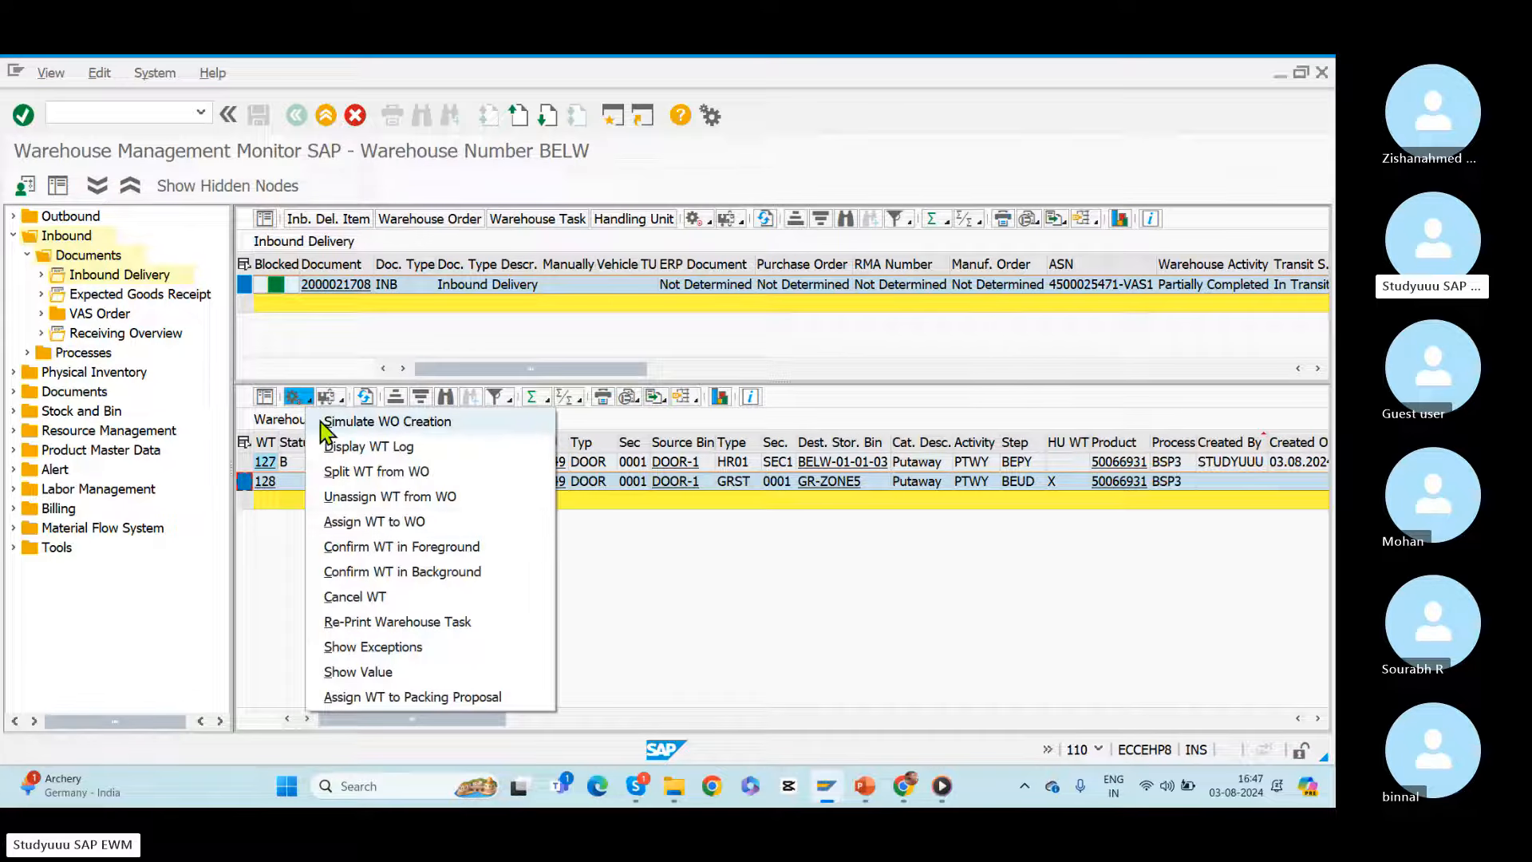
pyautogui.click(360, 573)
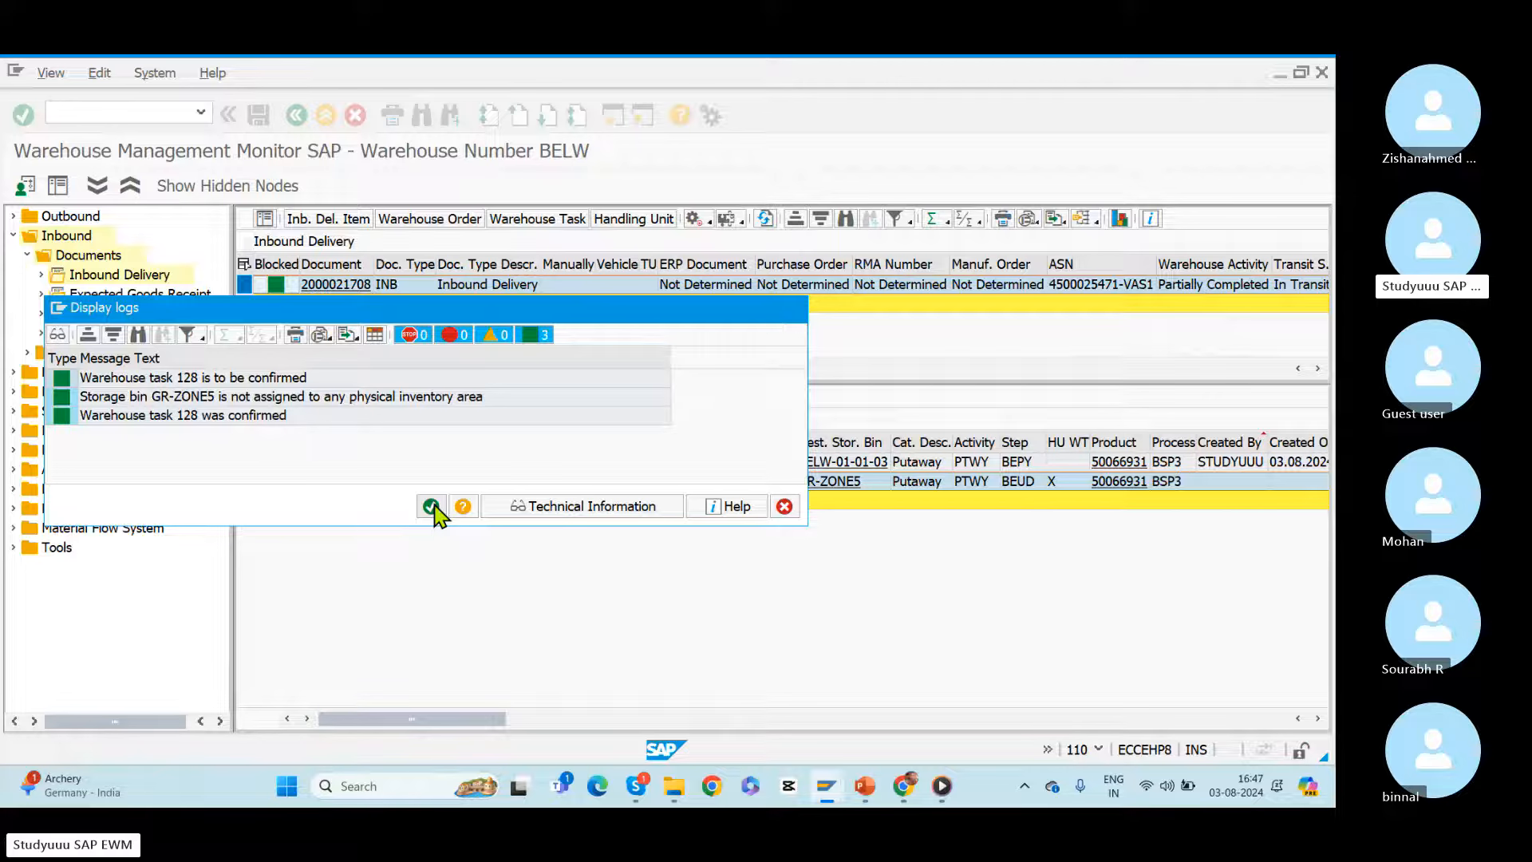
pyautogui.click(432, 508)
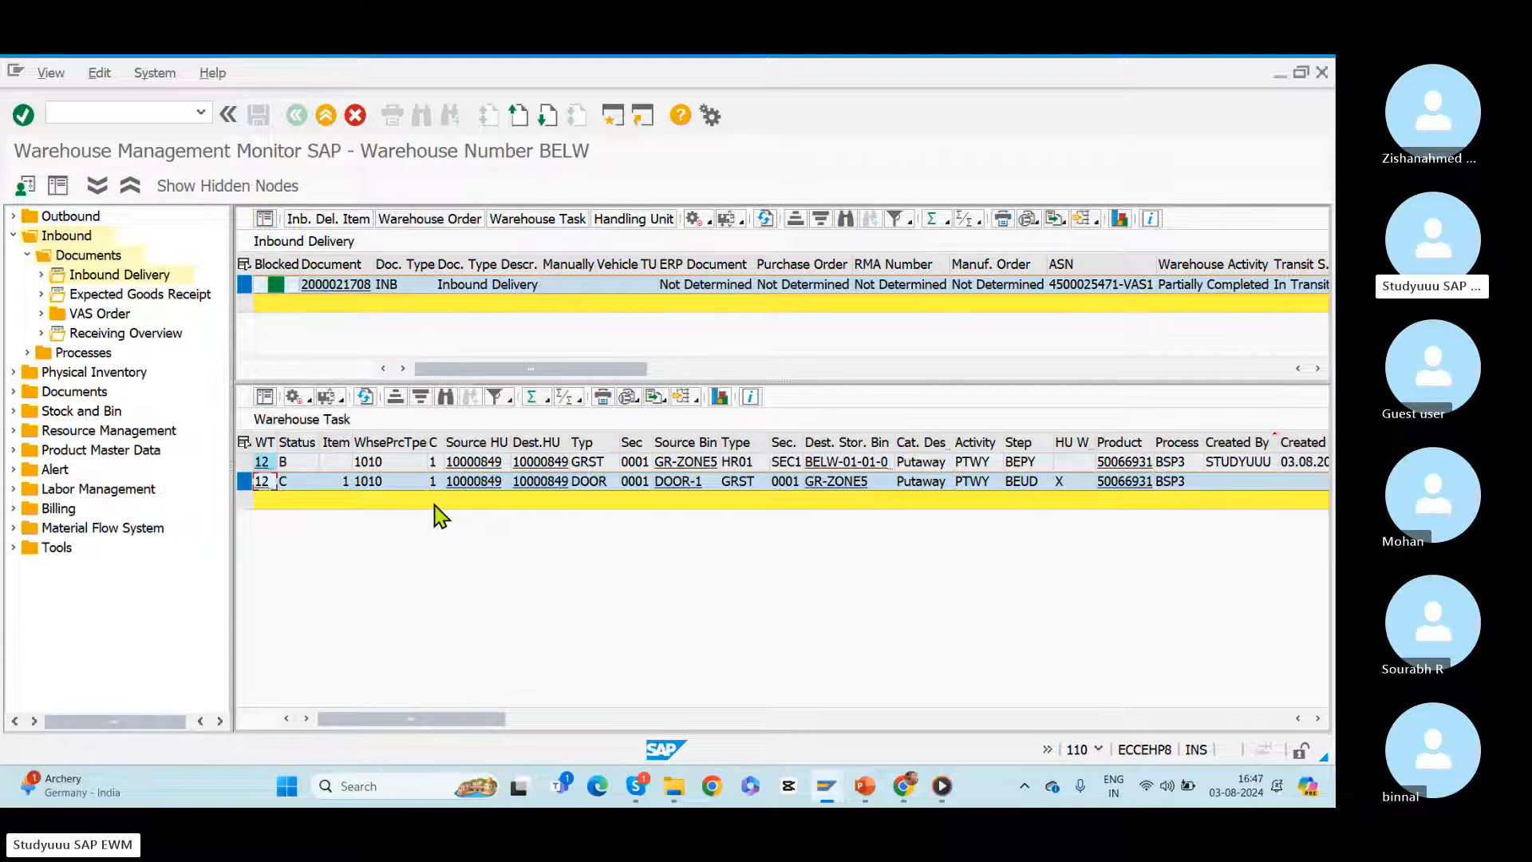
pyautogui.click(365, 397)
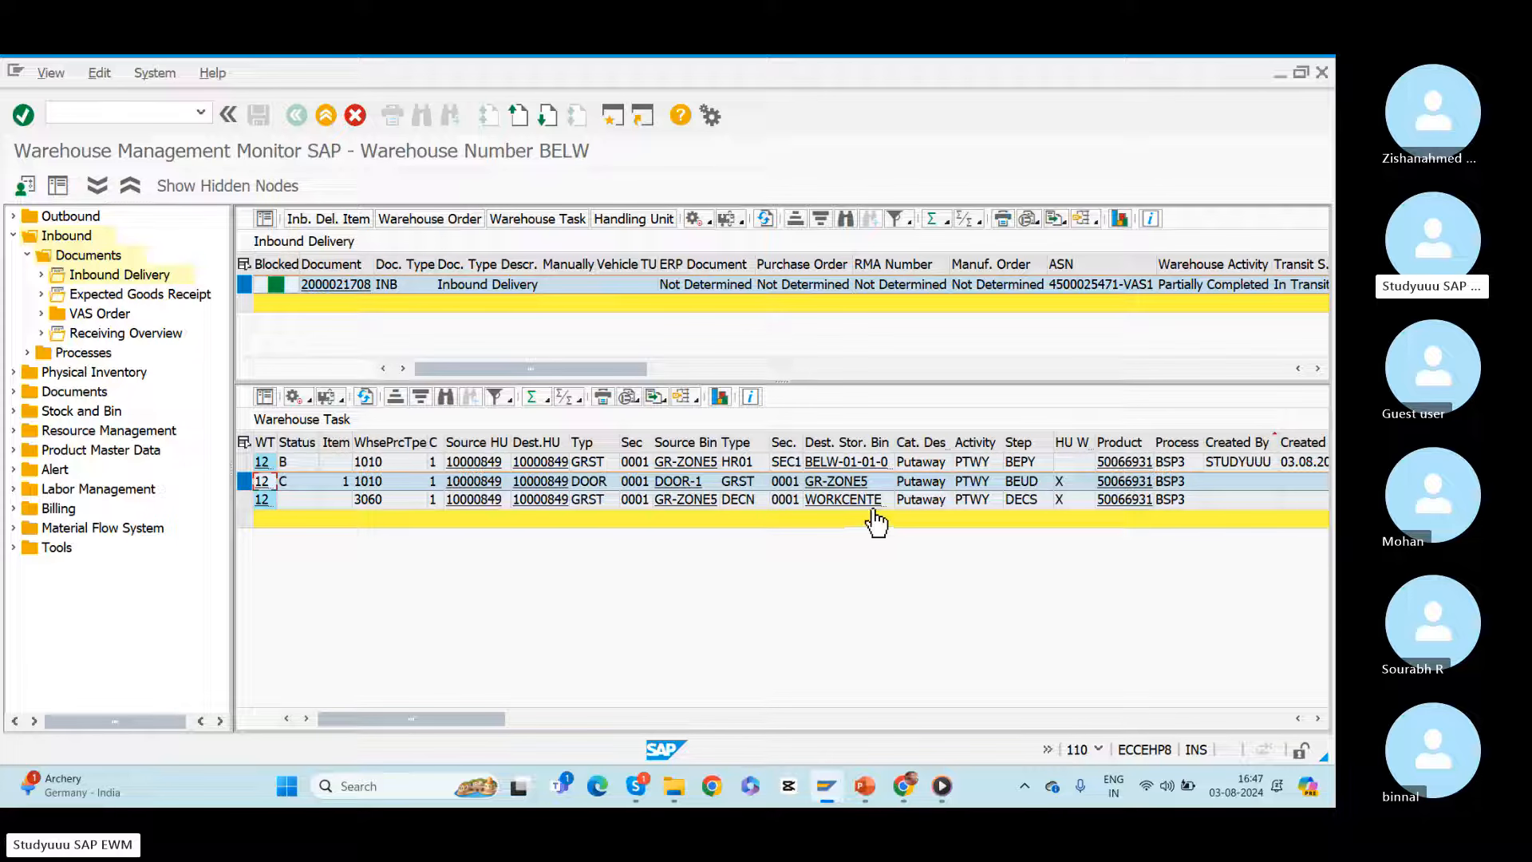
# Step: Confirm the open DECS warehouse task from GR-ZONE5 to the work center bin in the background and close the log
pyautogui.click(1024, 501)
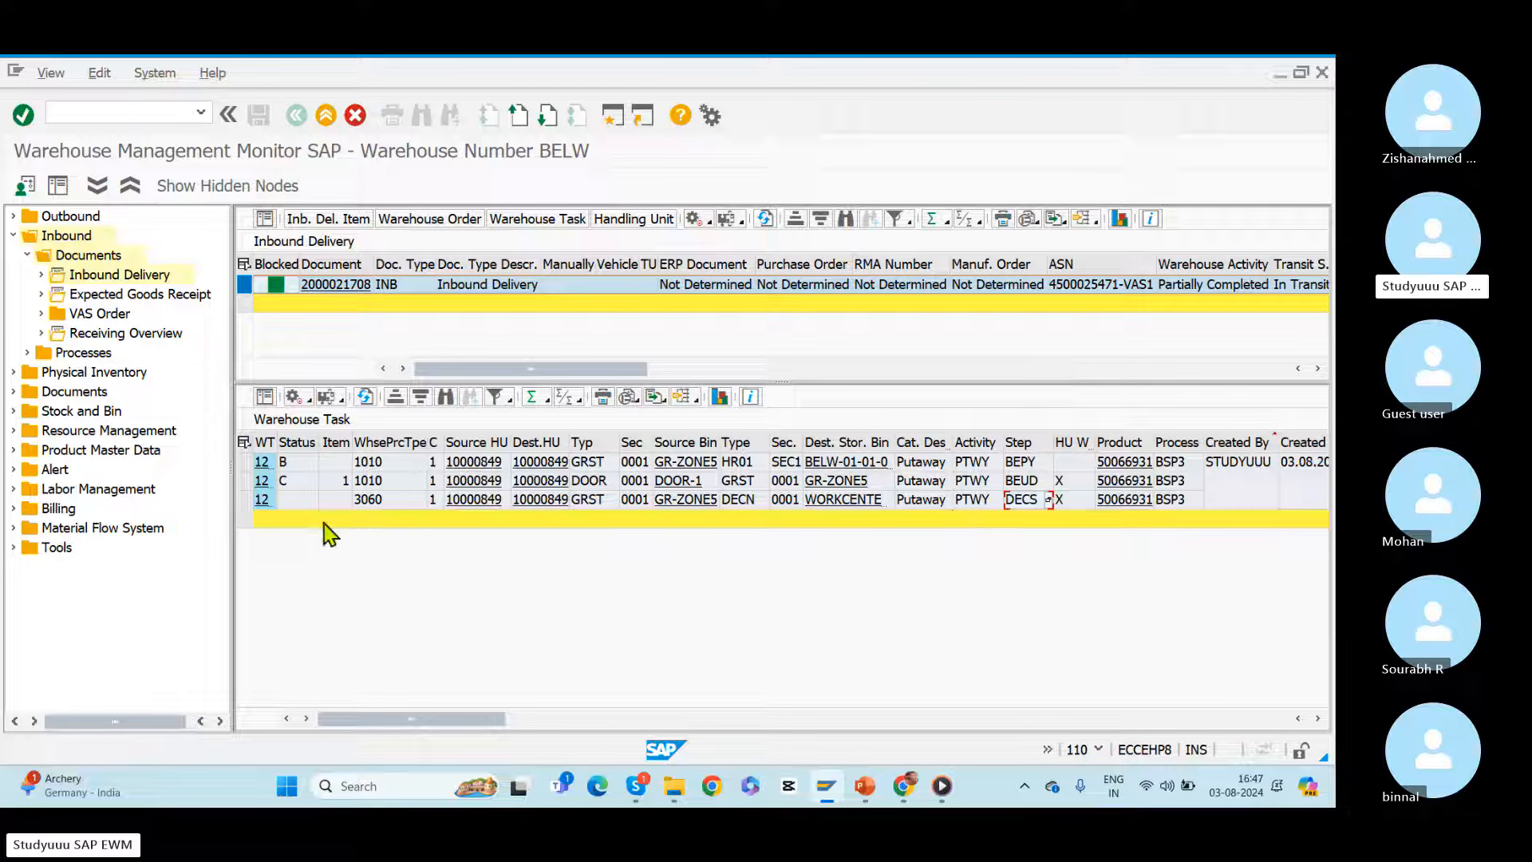
pyautogui.click(246, 501)
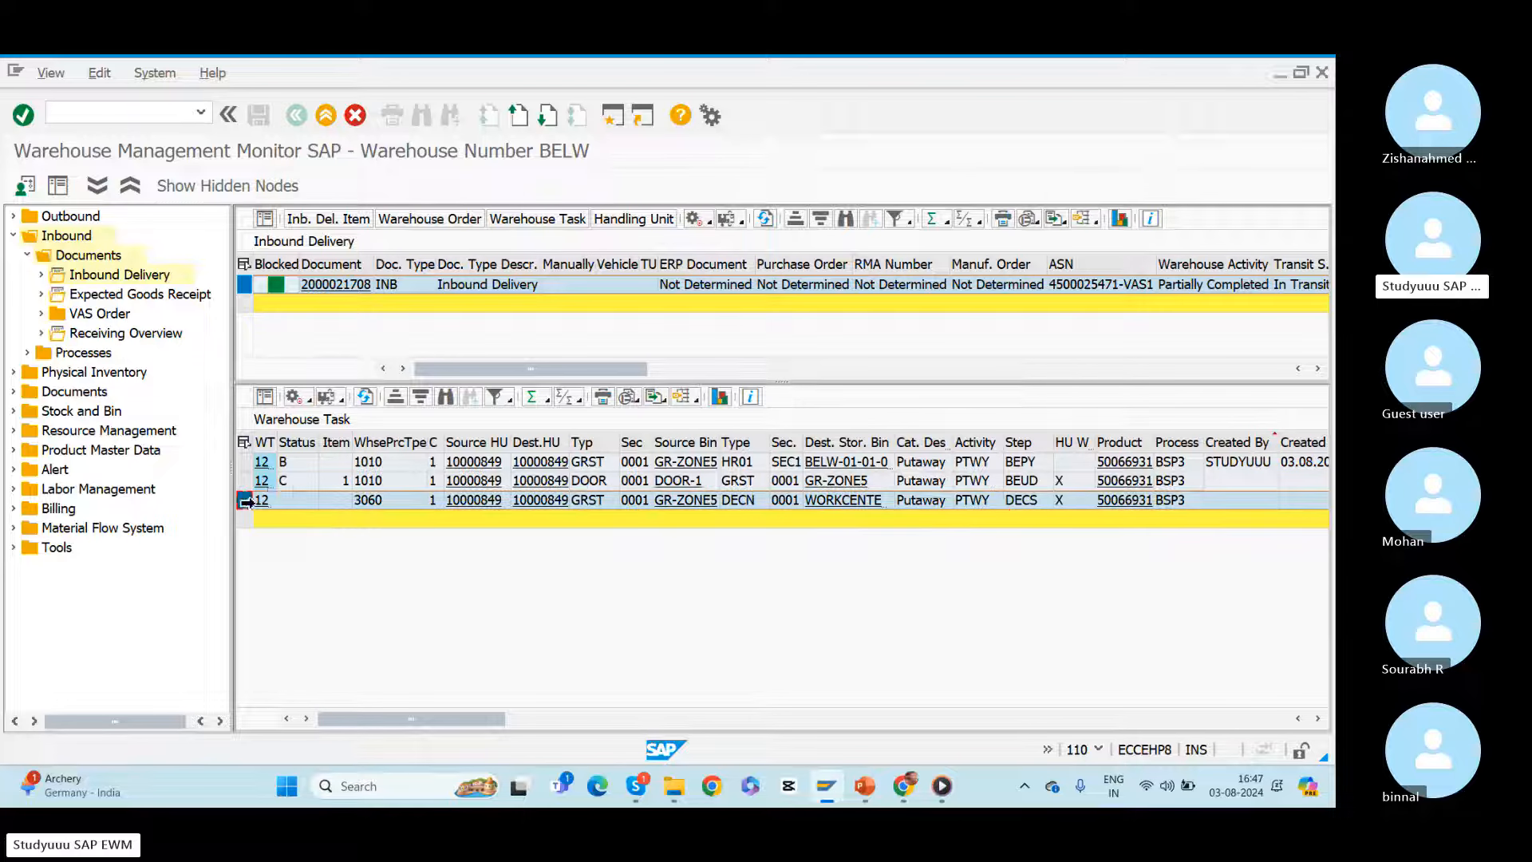
pyautogui.click(309, 400)
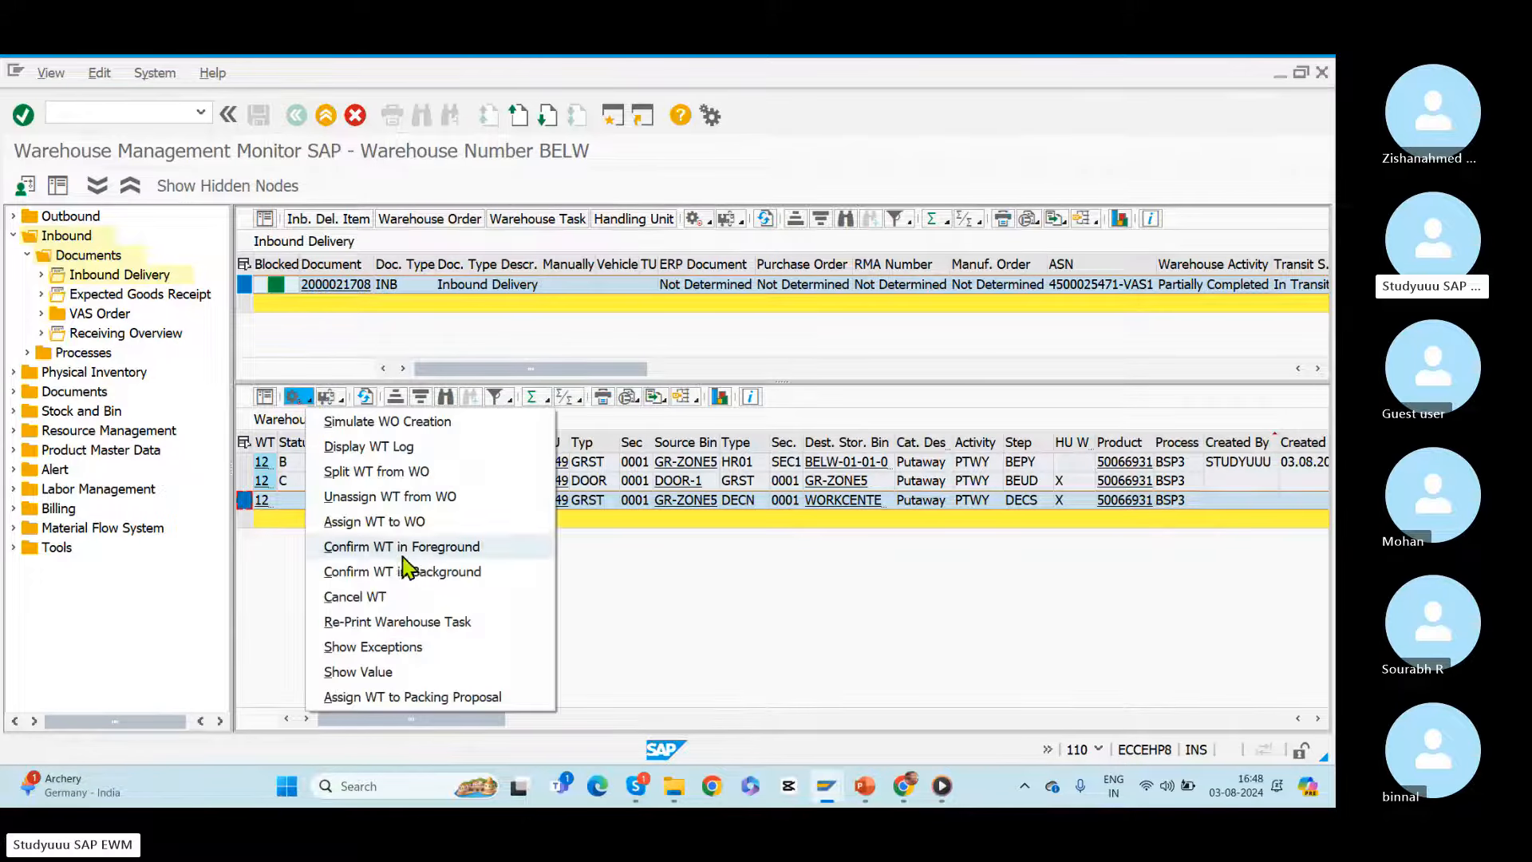
pyautogui.click(432, 573)
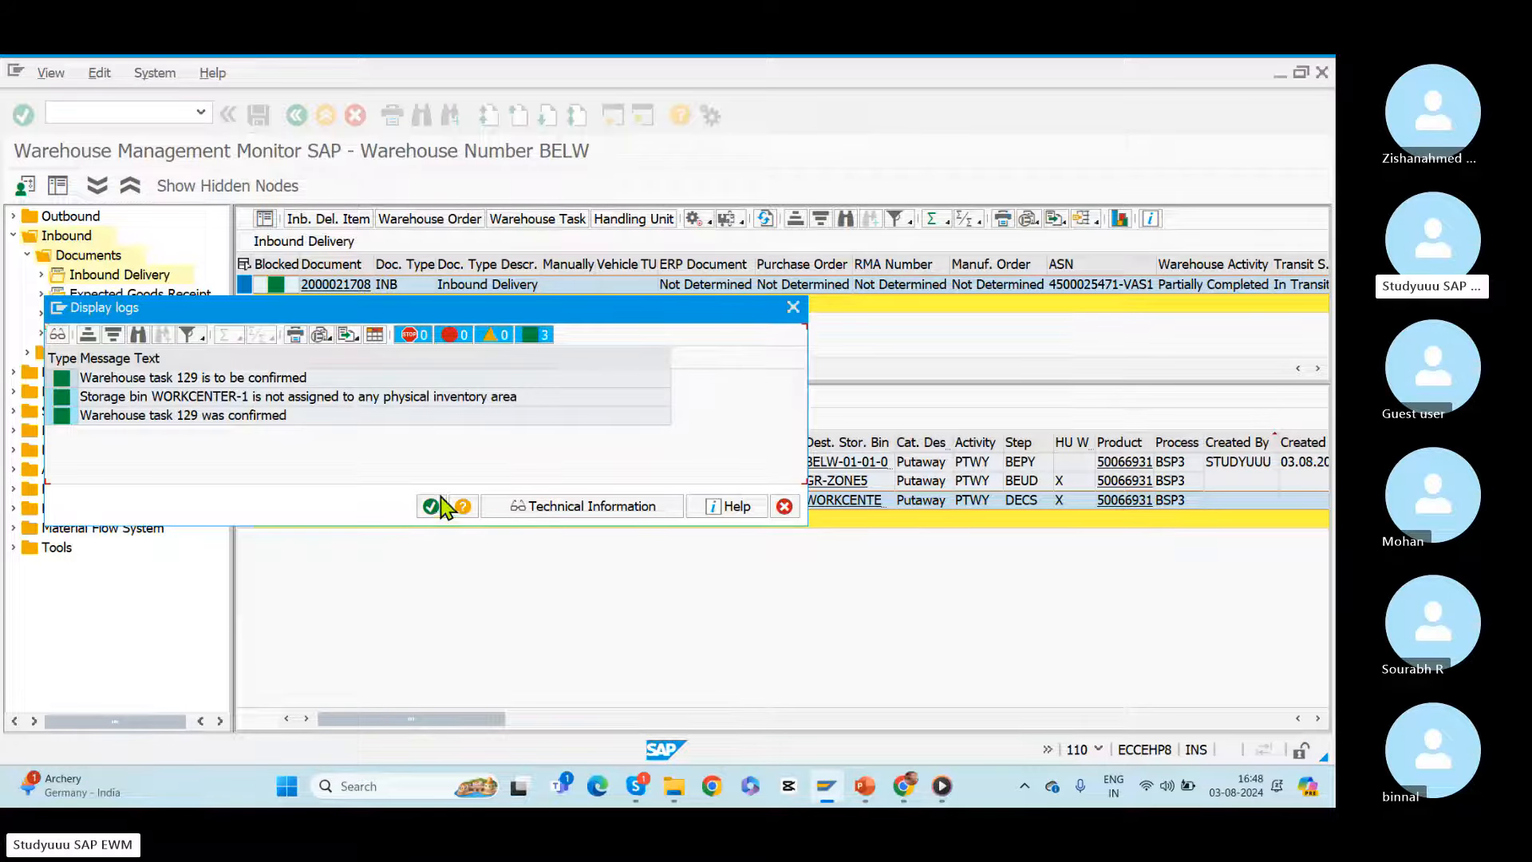
pyautogui.click(435, 506)
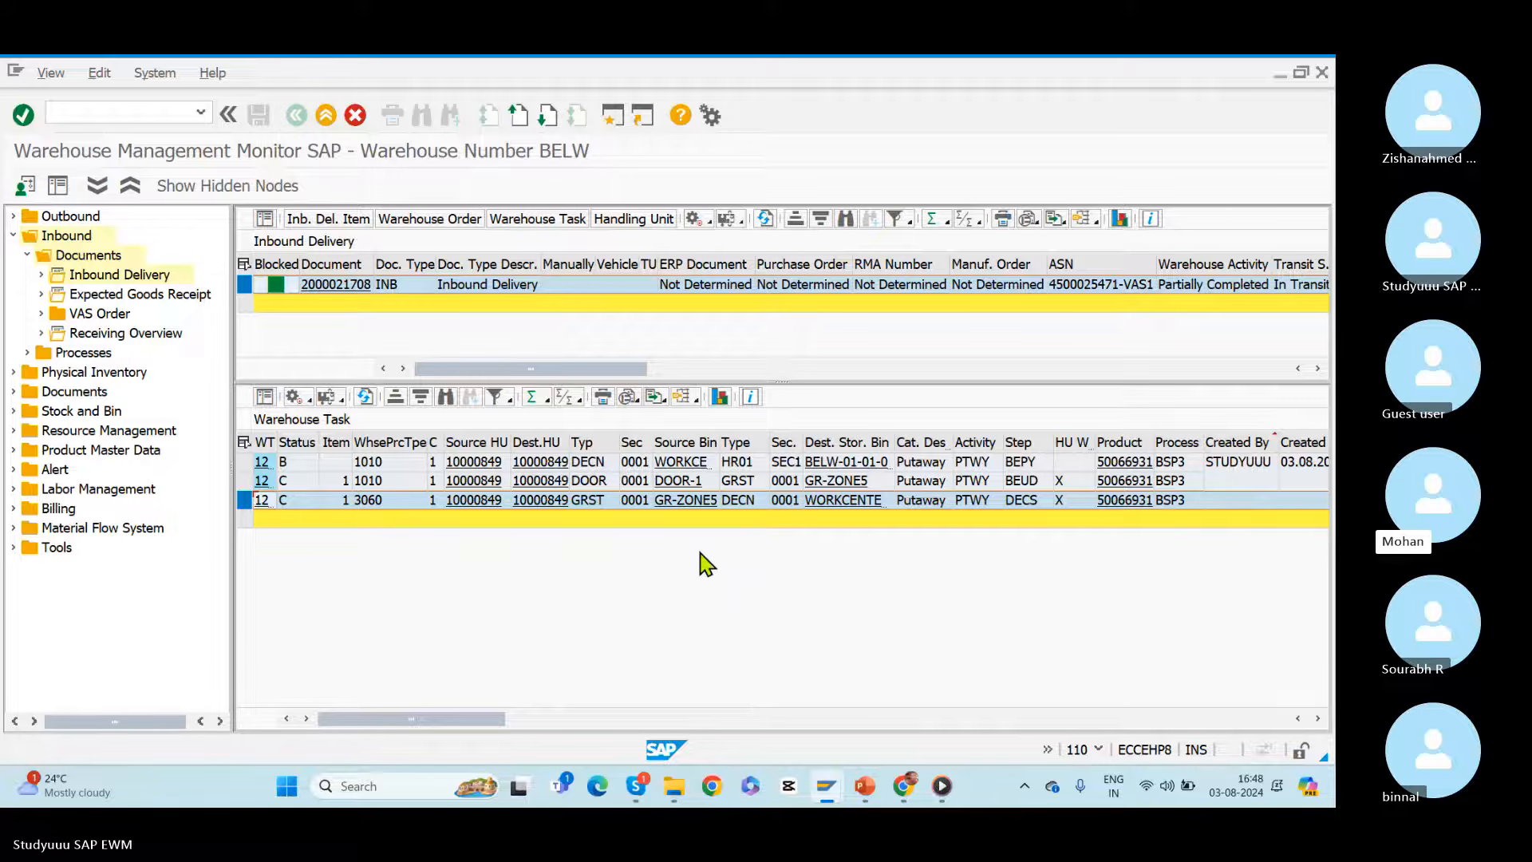
# Step: Open the deconsolidation work center with /n/scwm/dcons for warehouse BELW and work center BEWC
pyautogui.hotkey('alt', 'Tab')
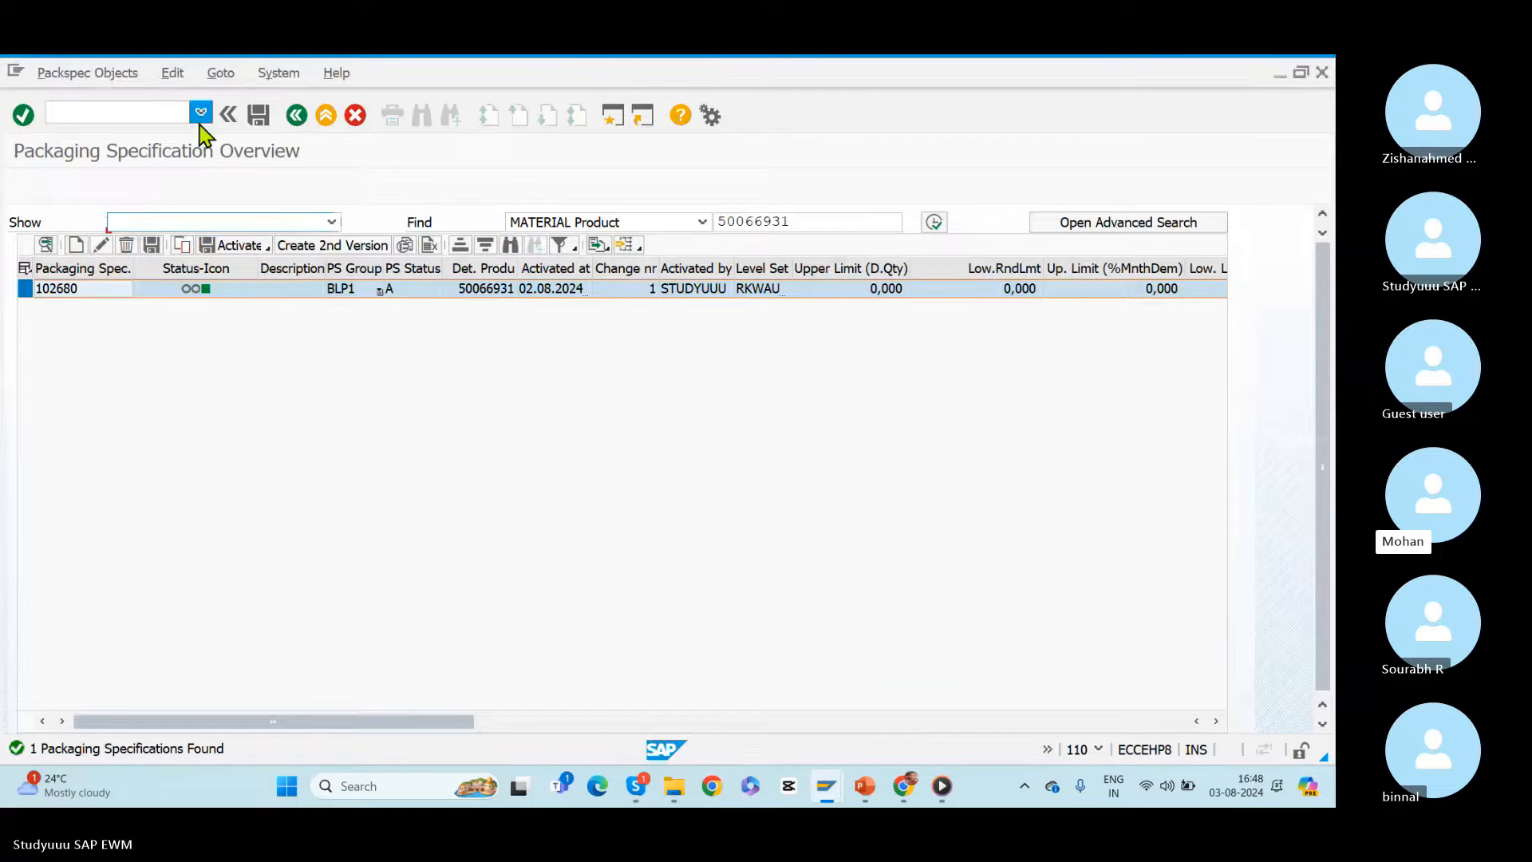
pyautogui.click(200, 118)
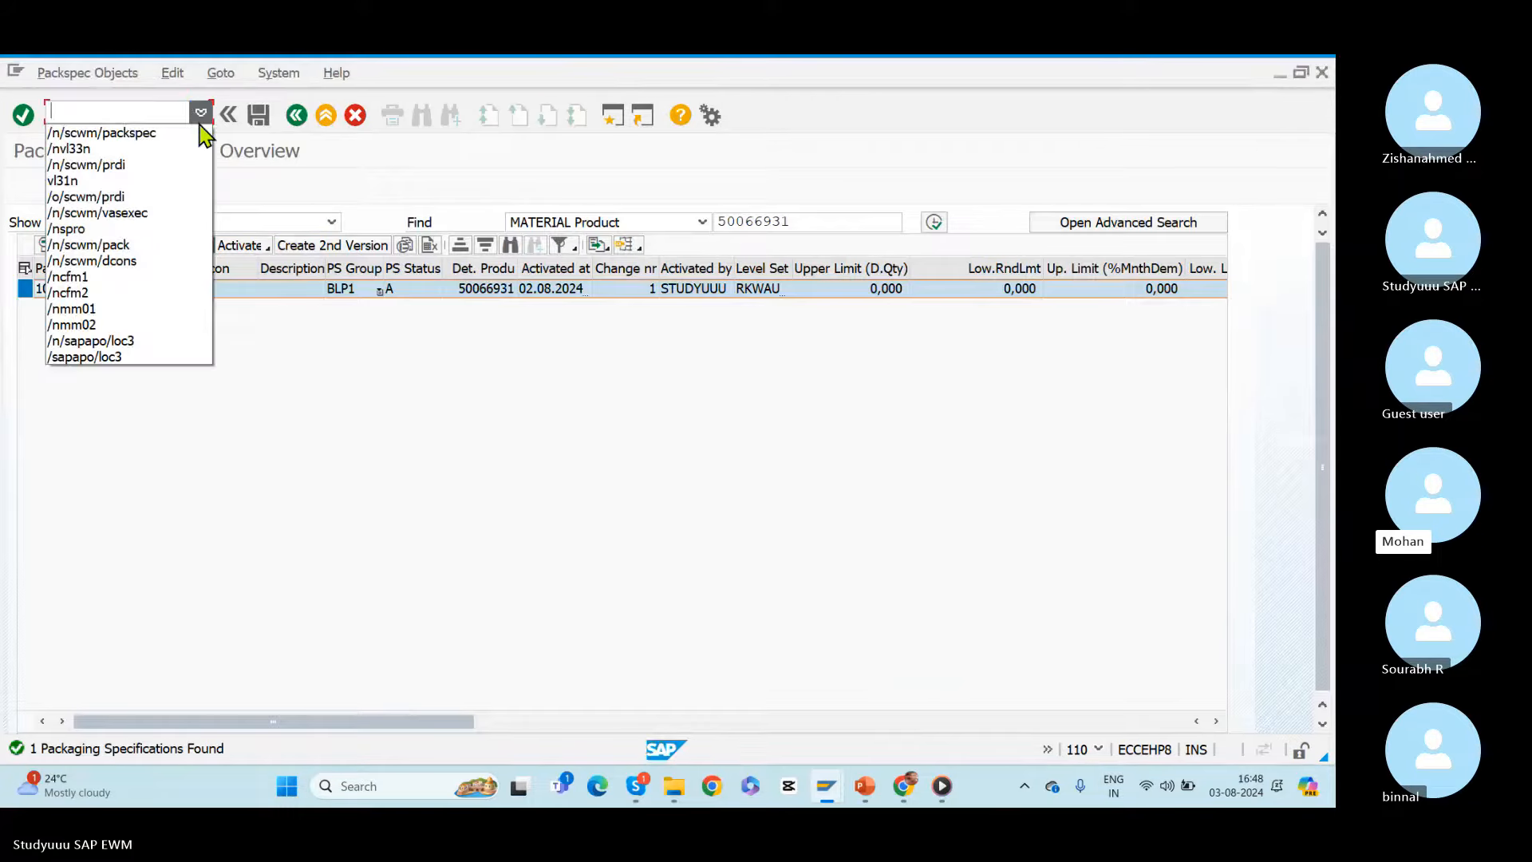
pyautogui.click(96, 264)
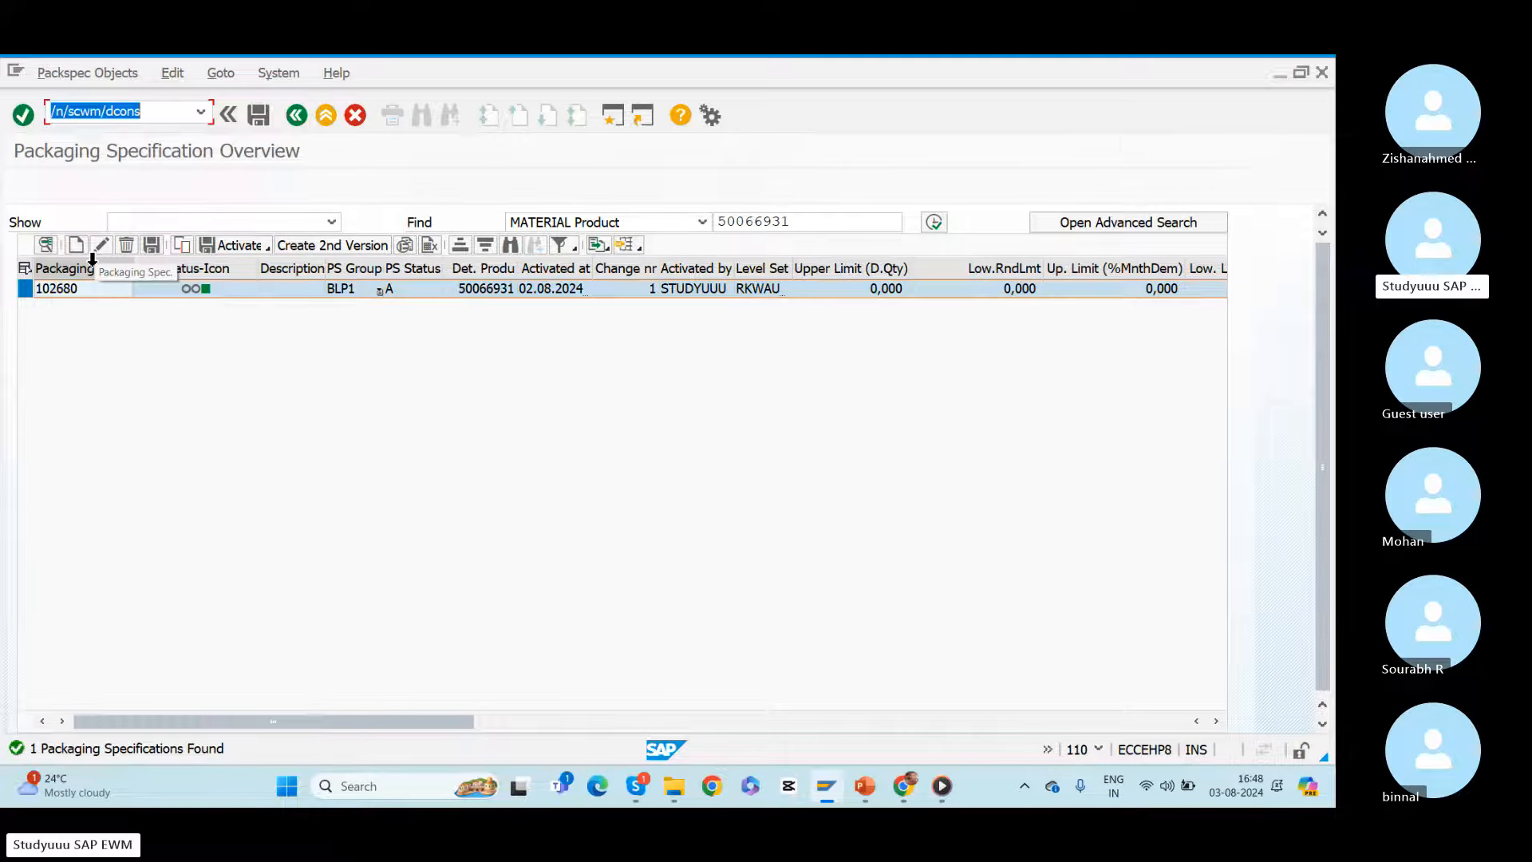
pyautogui.press('Return')
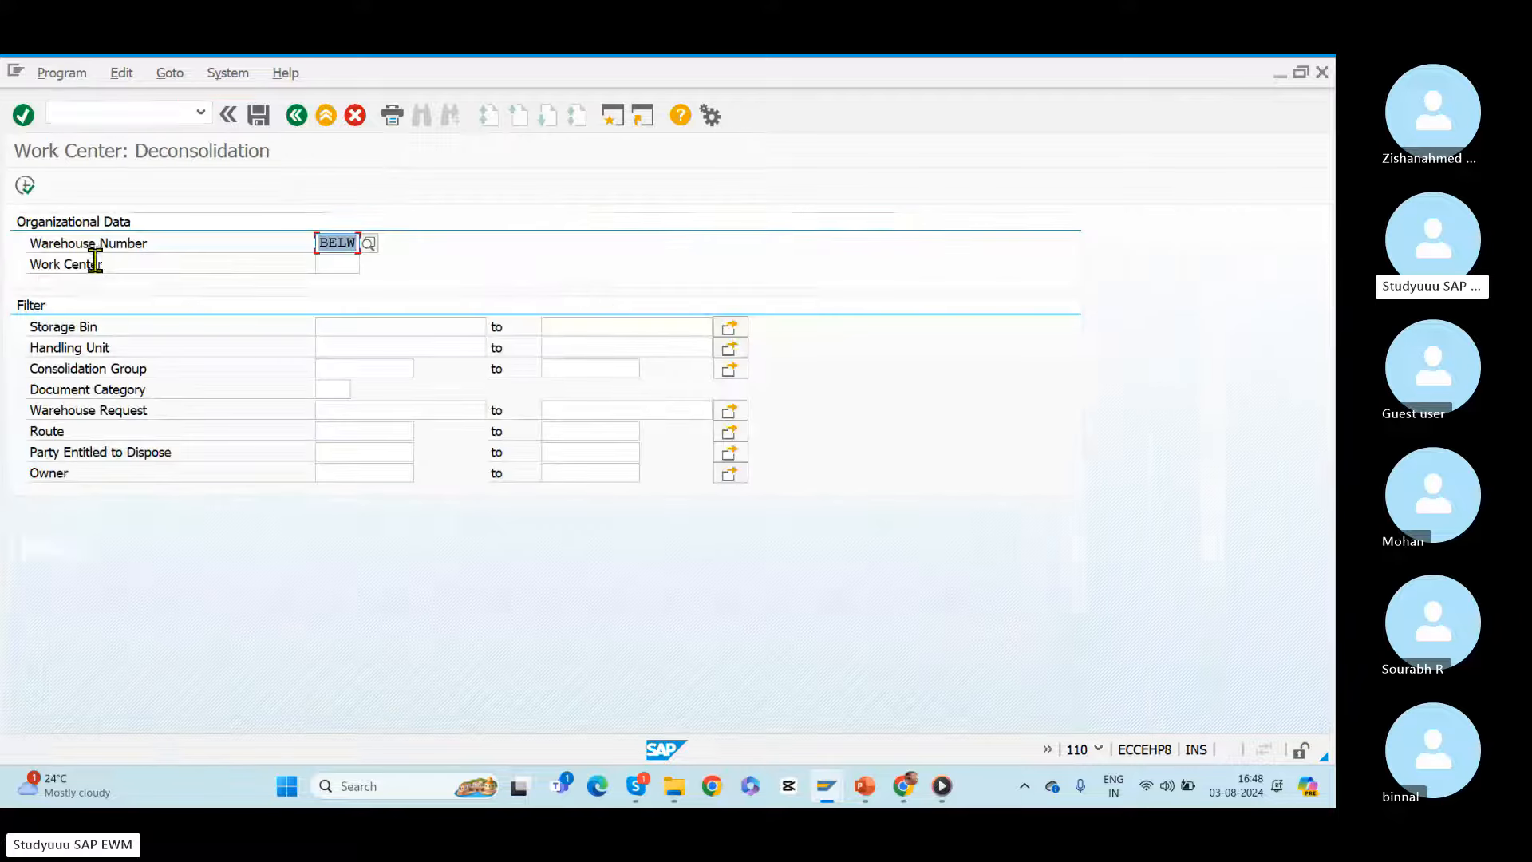
pyautogui.click(340, 265)
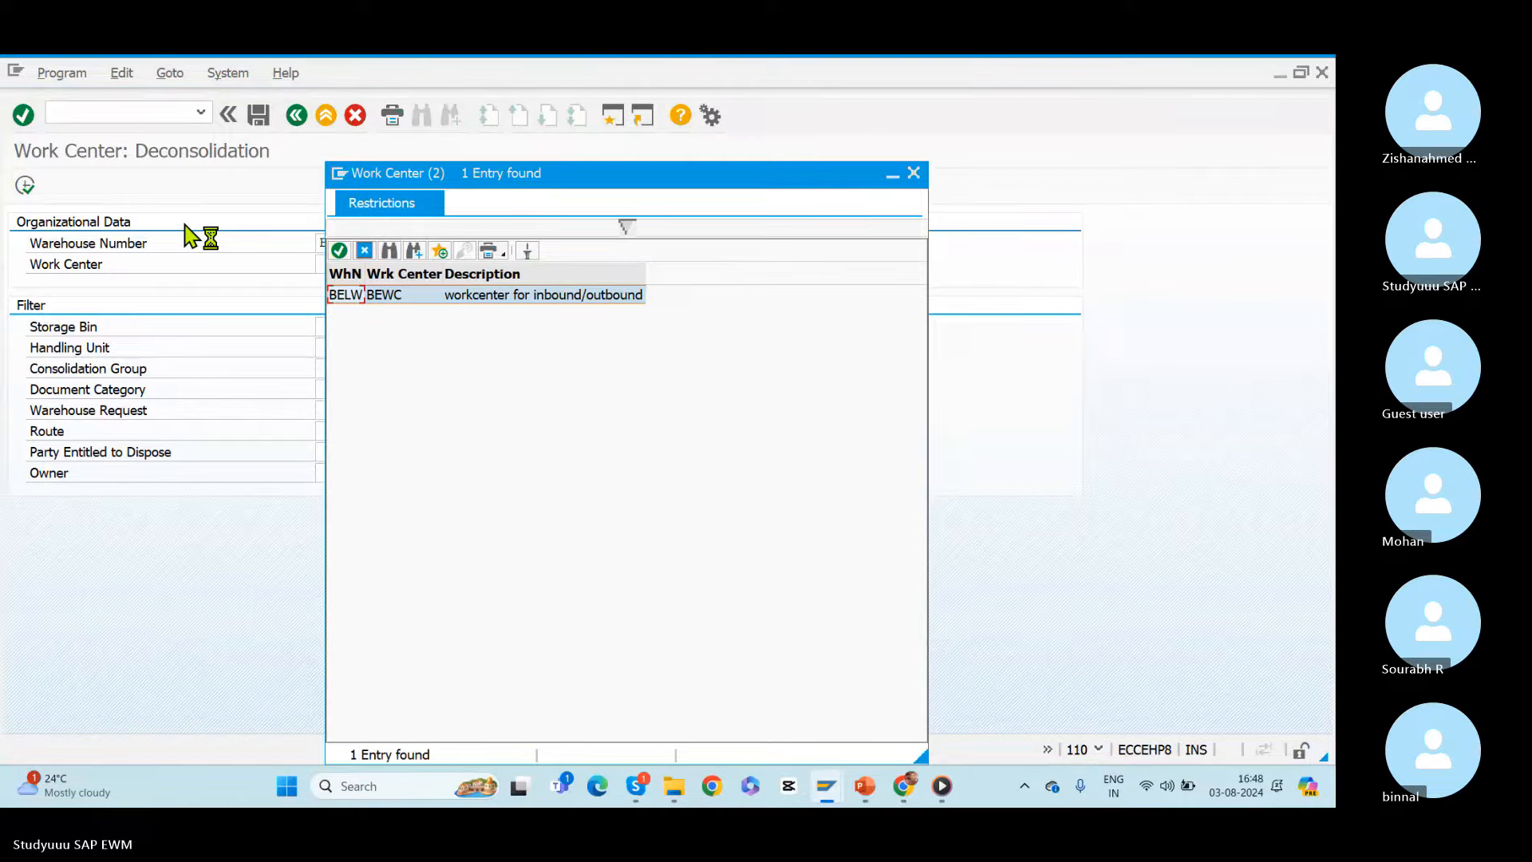
pyautogui.doubleClick(349, 297)
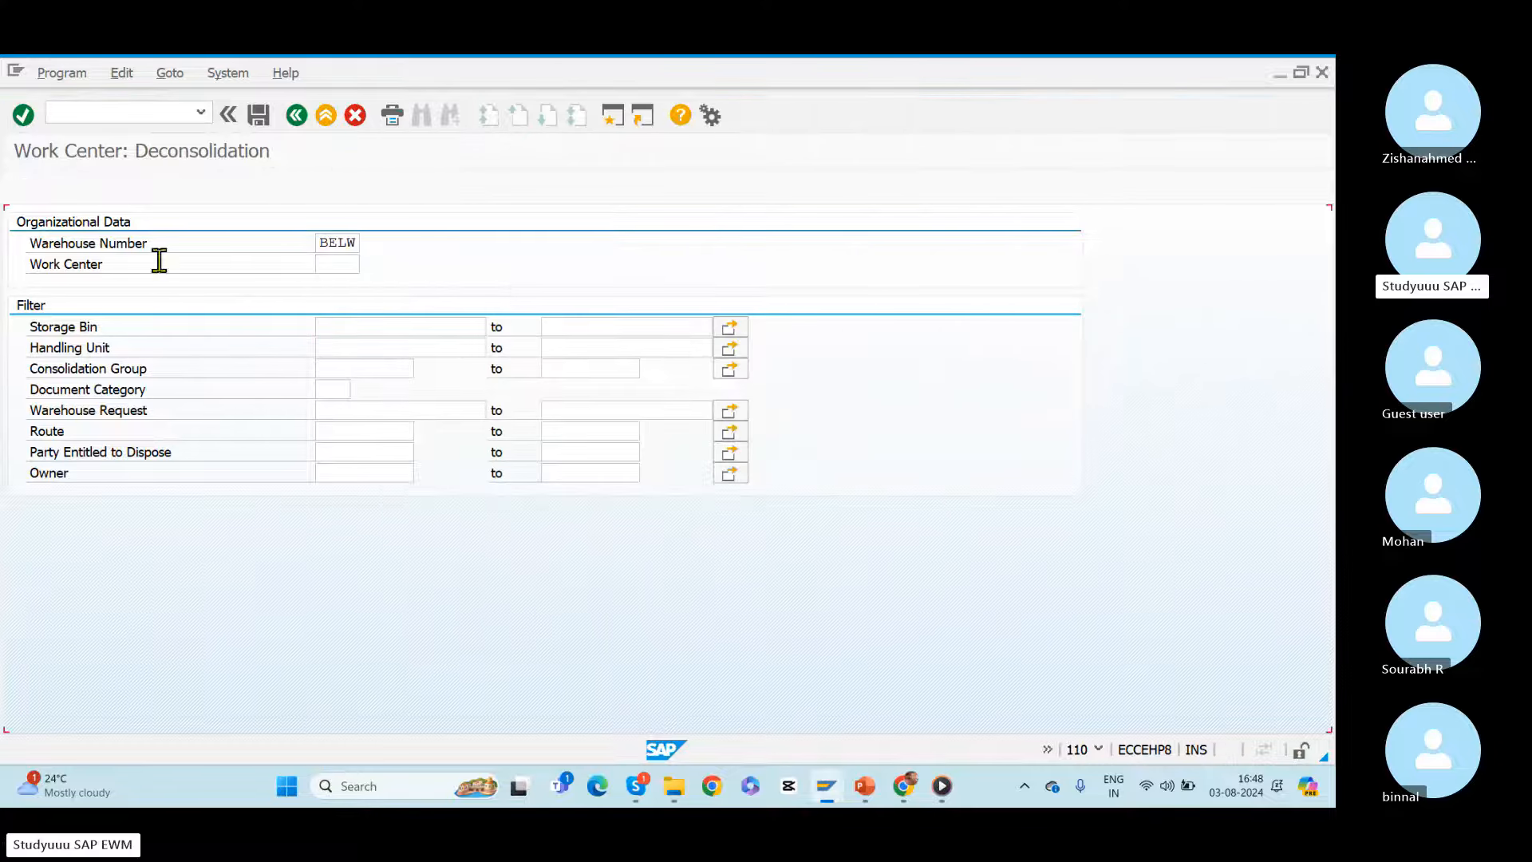
pyautogui.click(24, 186)
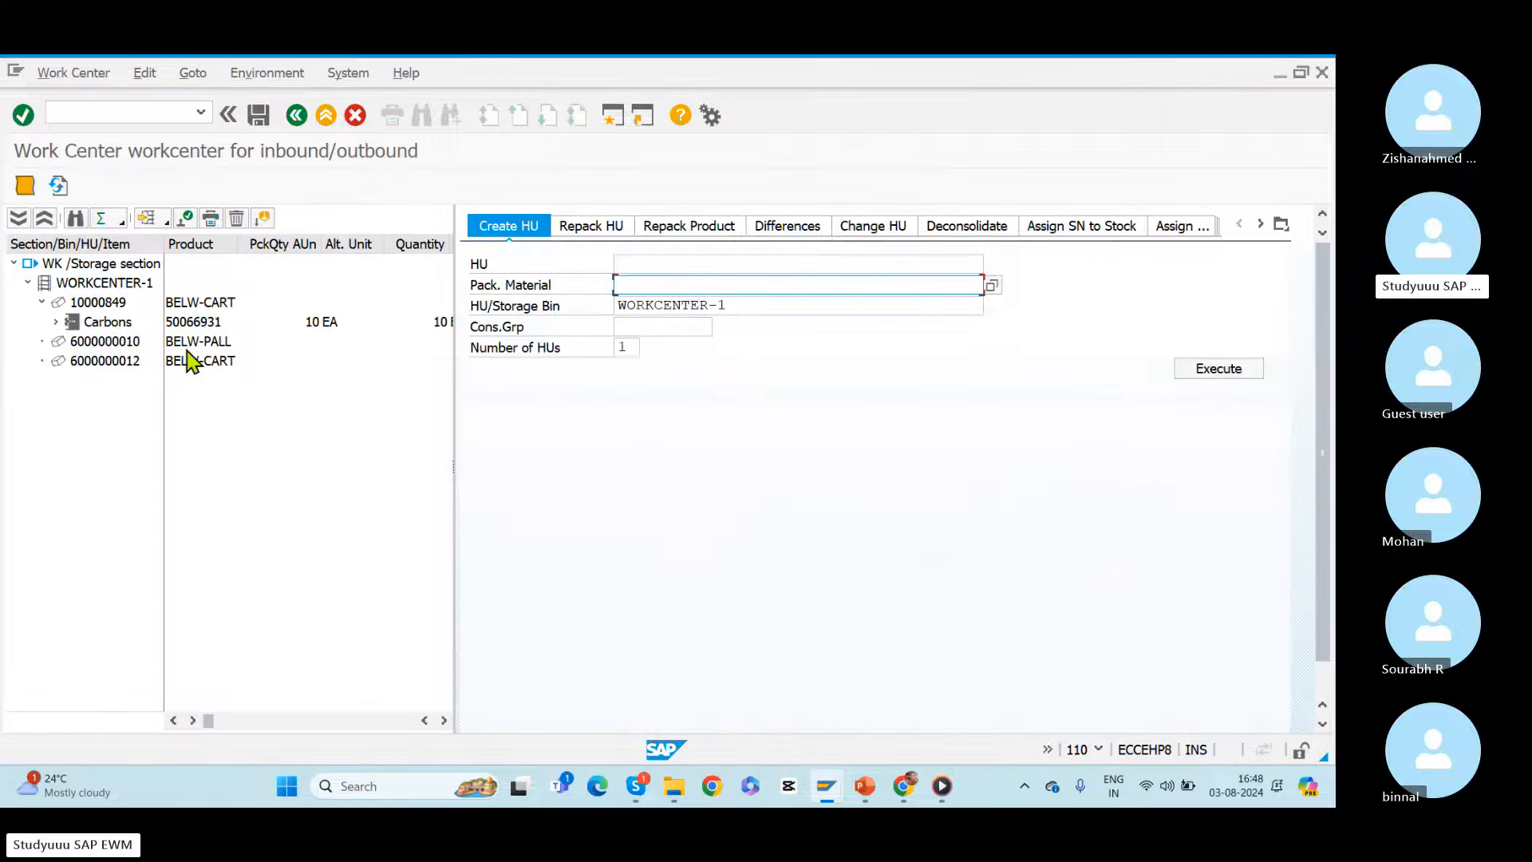
# Step: Complete the process step for handling unit 10000849 and check the warehouse task under its Carbons item
pyautogui.click(105, 305)
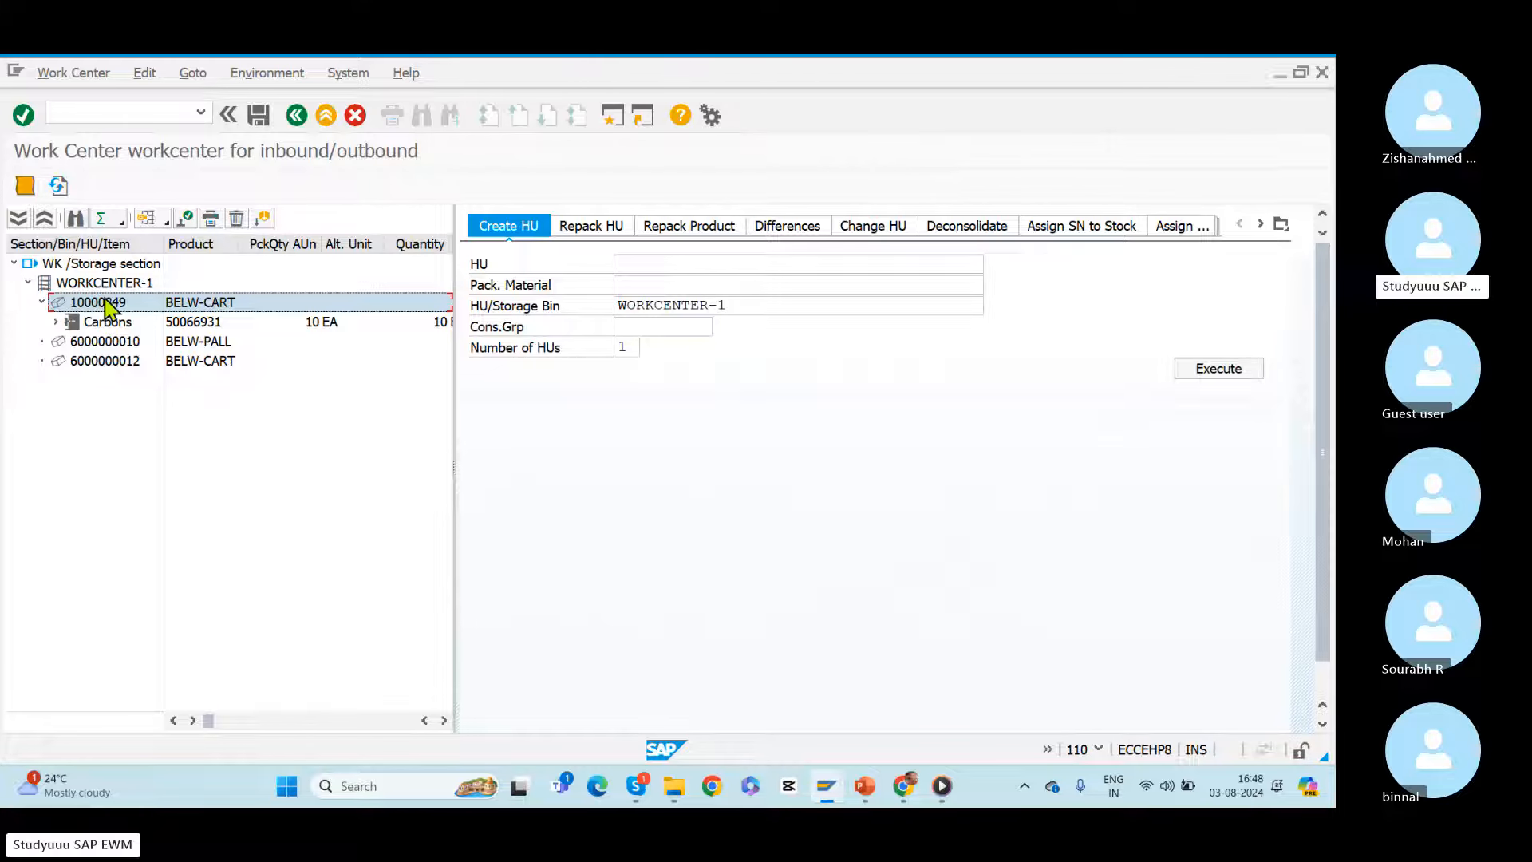
pyautogui.doubleClick(105, 304)
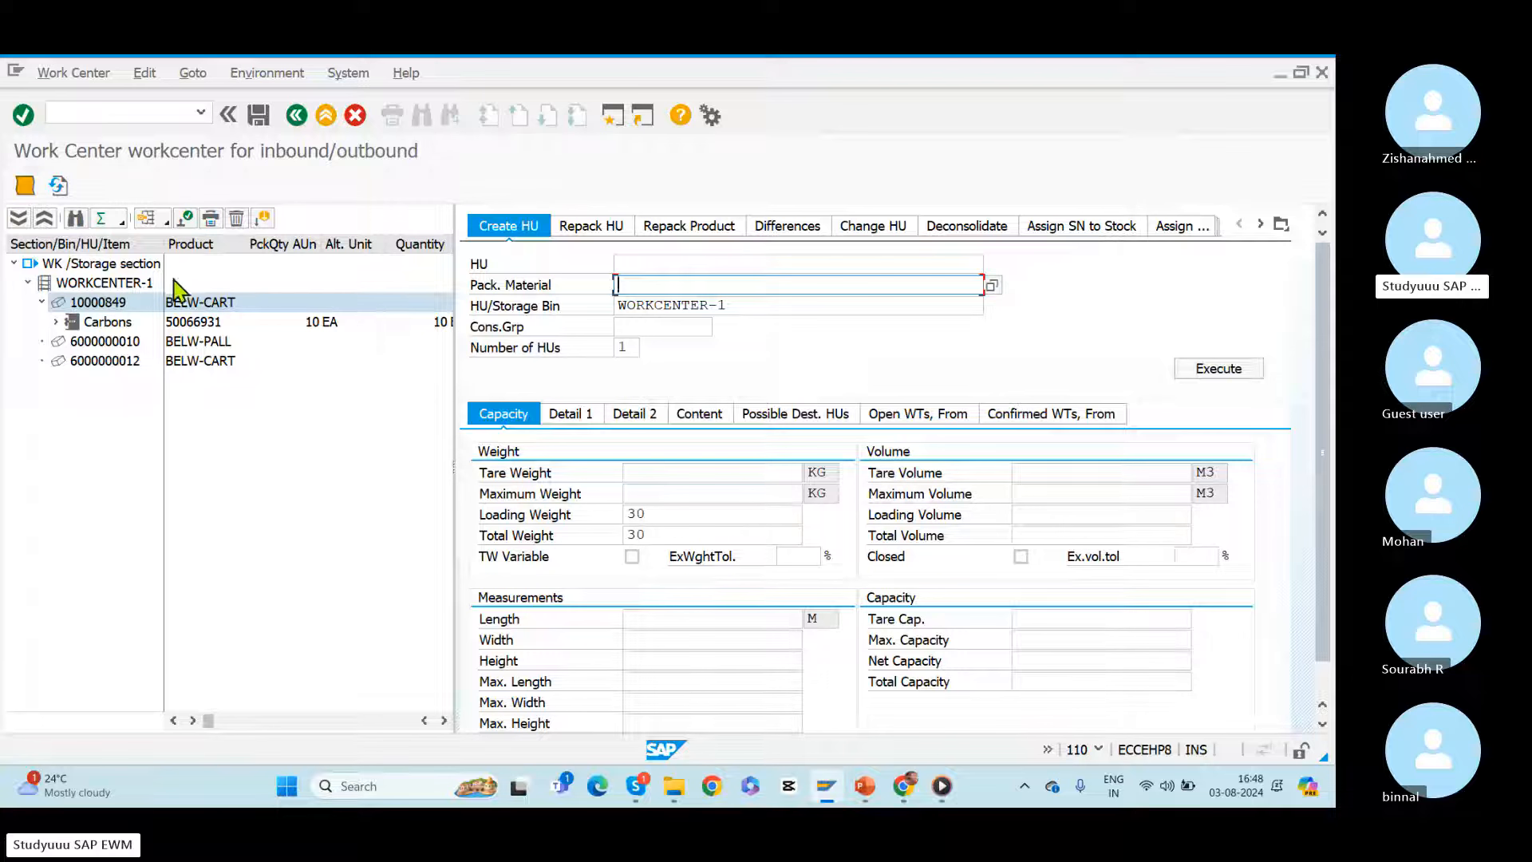
pyautogui.click(185, 218)
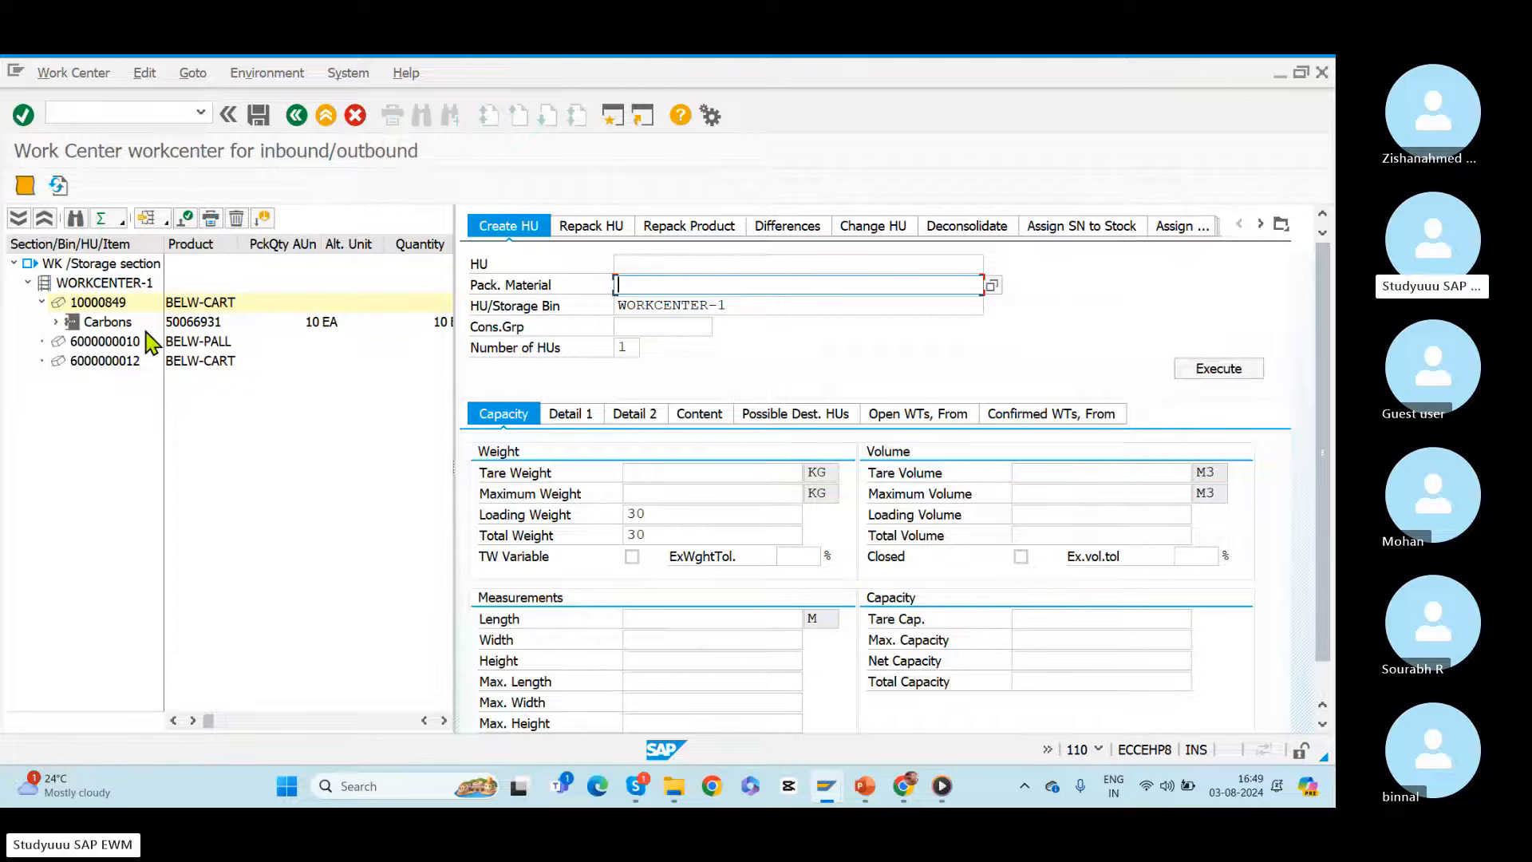
pyautogui.click(55, 323)
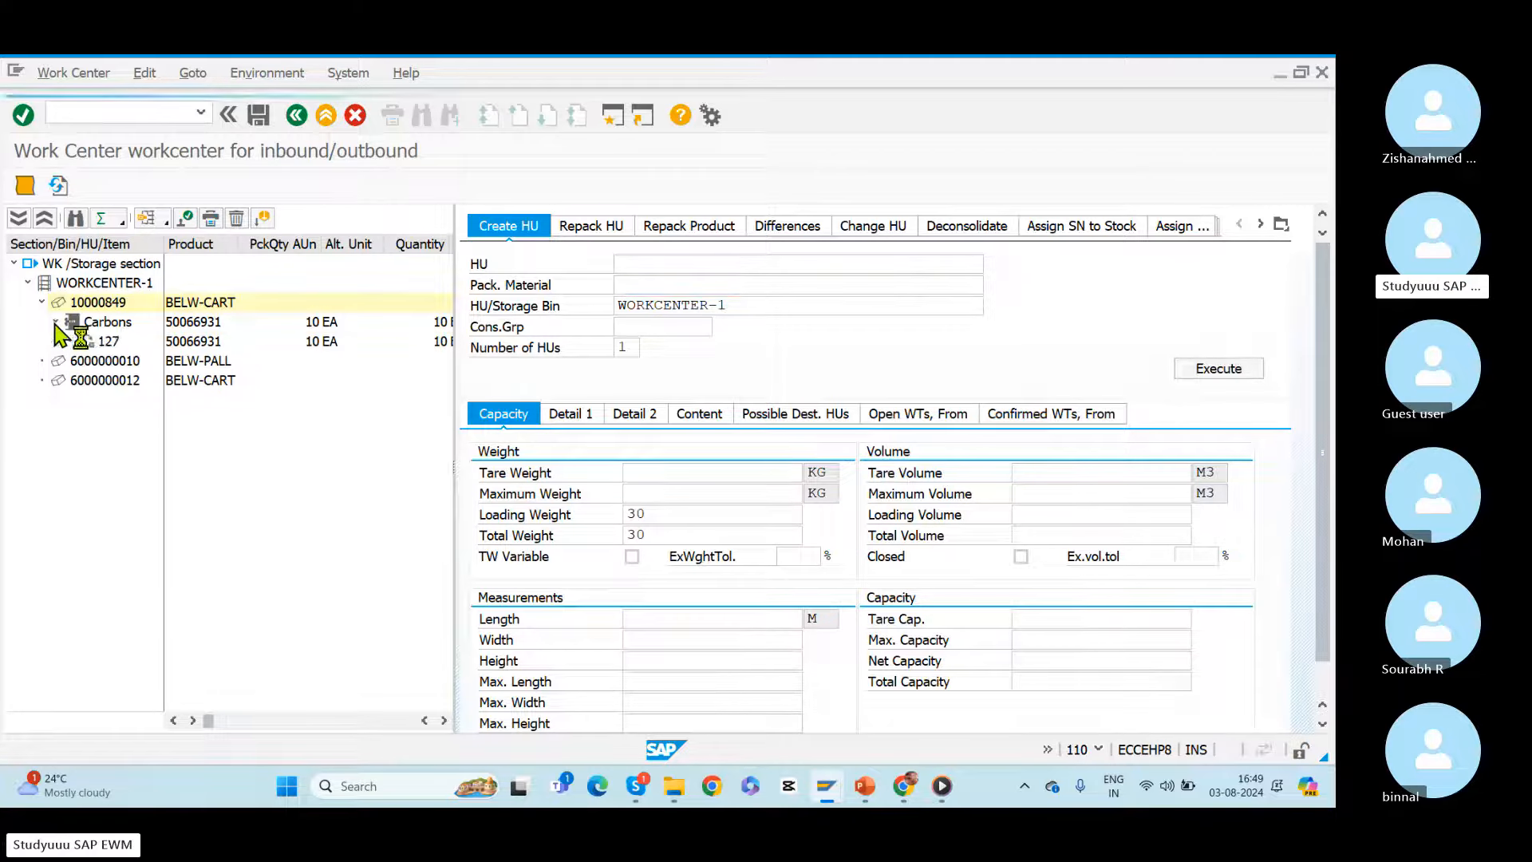
pyautogui.click(110, 344)
# Step: Switch to the warehouse monitor, refresh the warehouse task list, and select the open task to bin VAS-01
pyautogui.hotkey('alt', 'Tab')
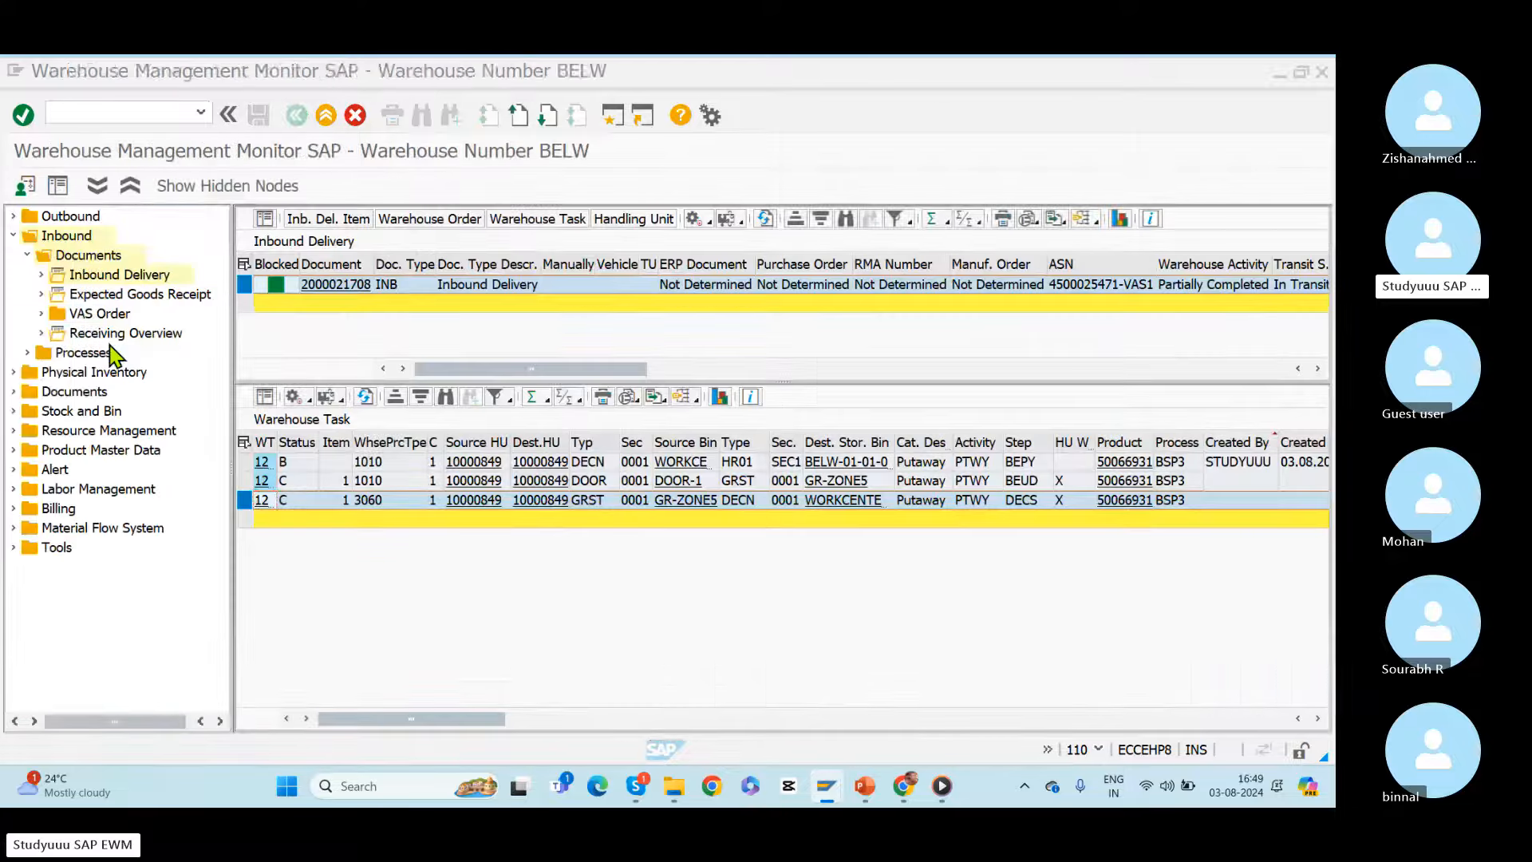
pyautogui.click(366, 396)
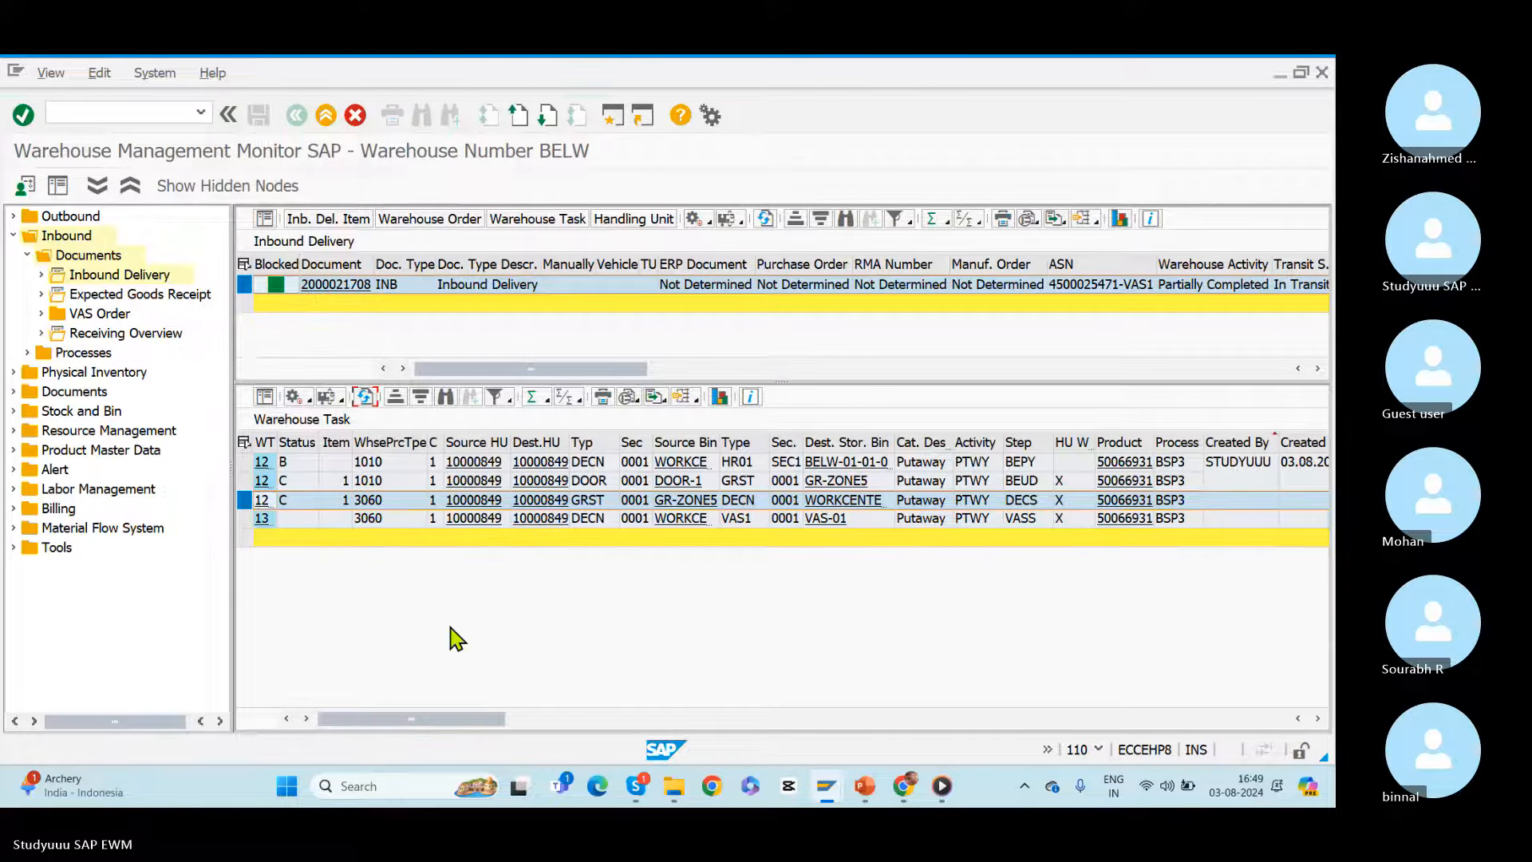
pyautogui.click(247, 519)
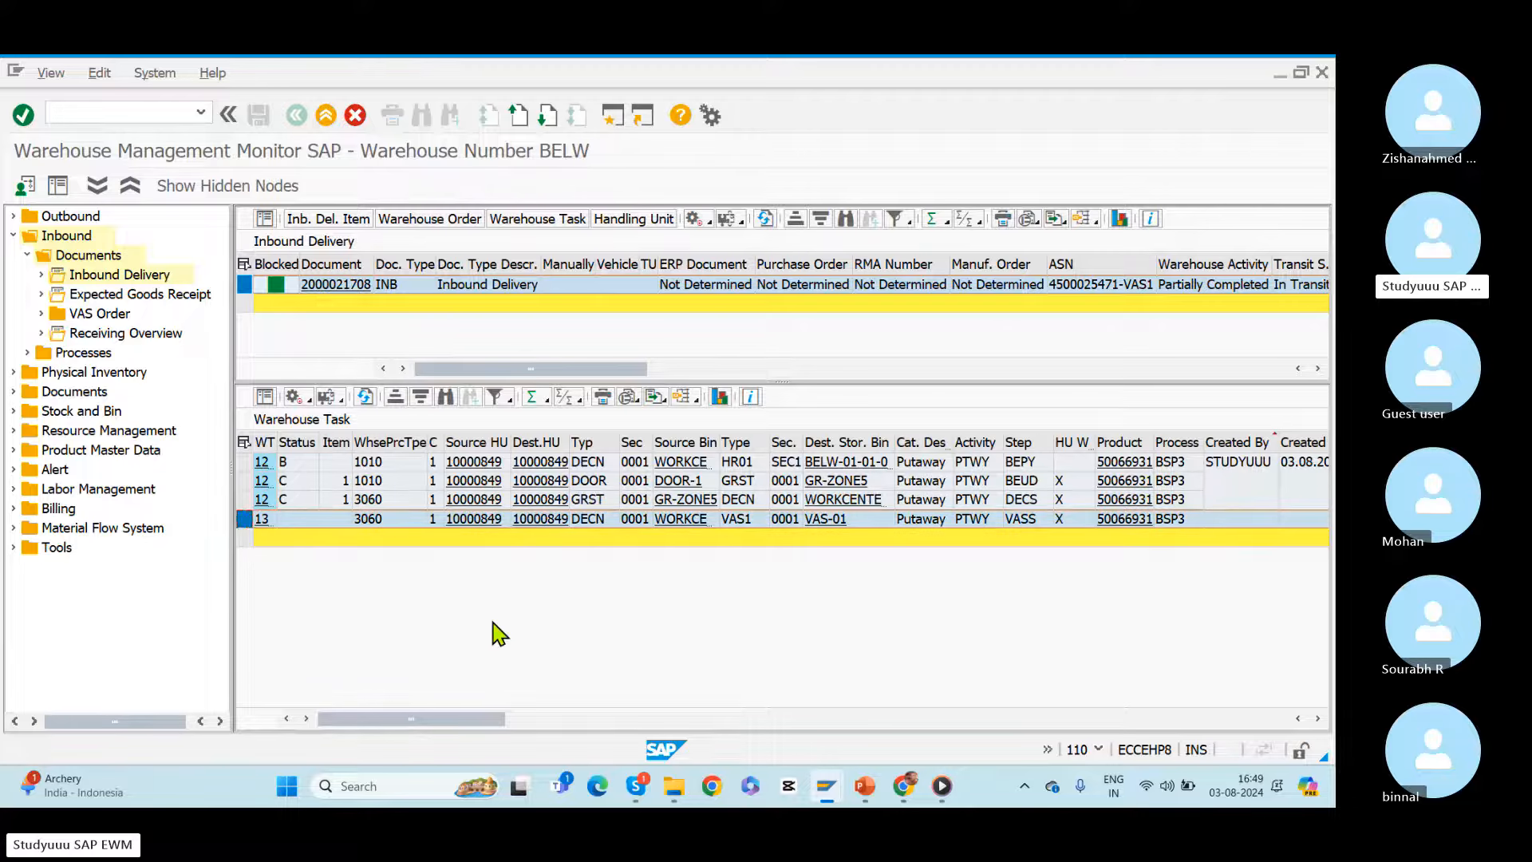
# Step: Return to the deconsolidation work center, save it, and leave the work center screen
pyautogui.hotkey('alt', 'Tab')
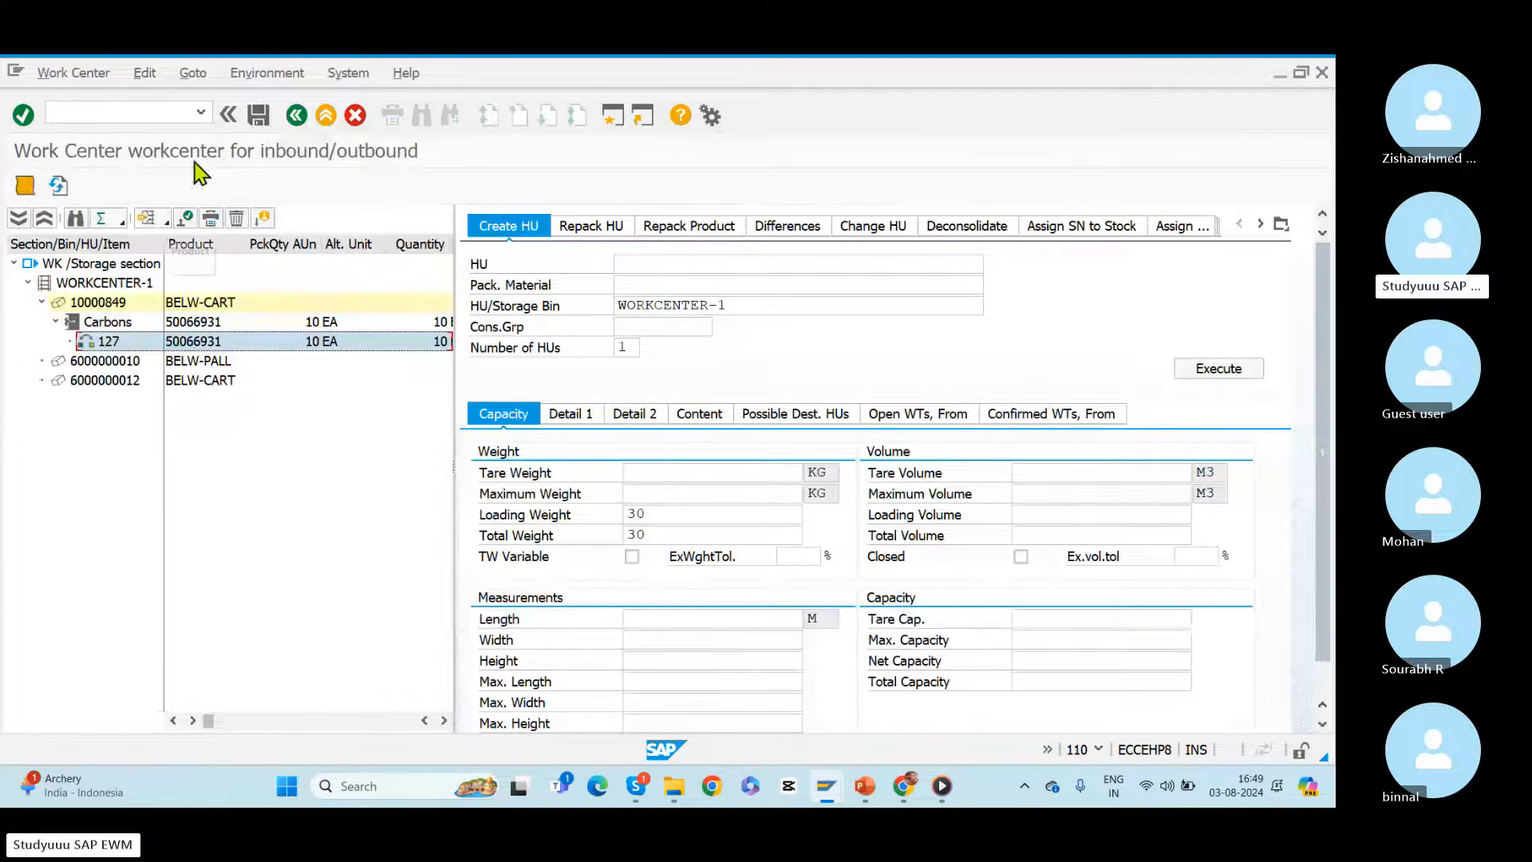
pyautogui.click(257, 116)
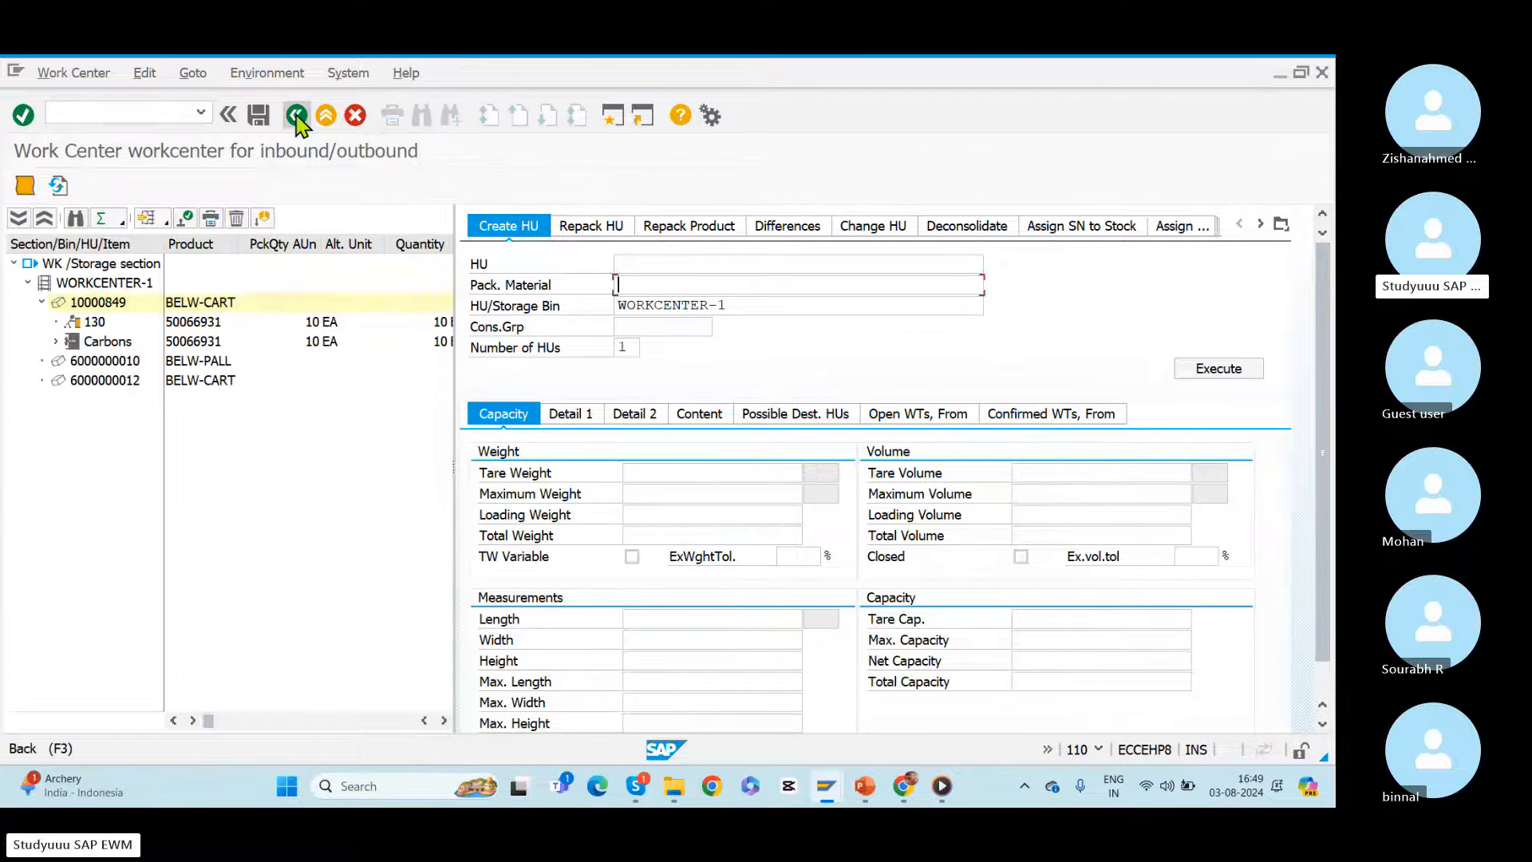
pyautogui.click(297, 115)
# Step: Switch to the warehouse monitor and confirm the selected warehouse task to bin VAS-01 in the background, closing the log
pyautogui.hotkey('alt', 'Tab')
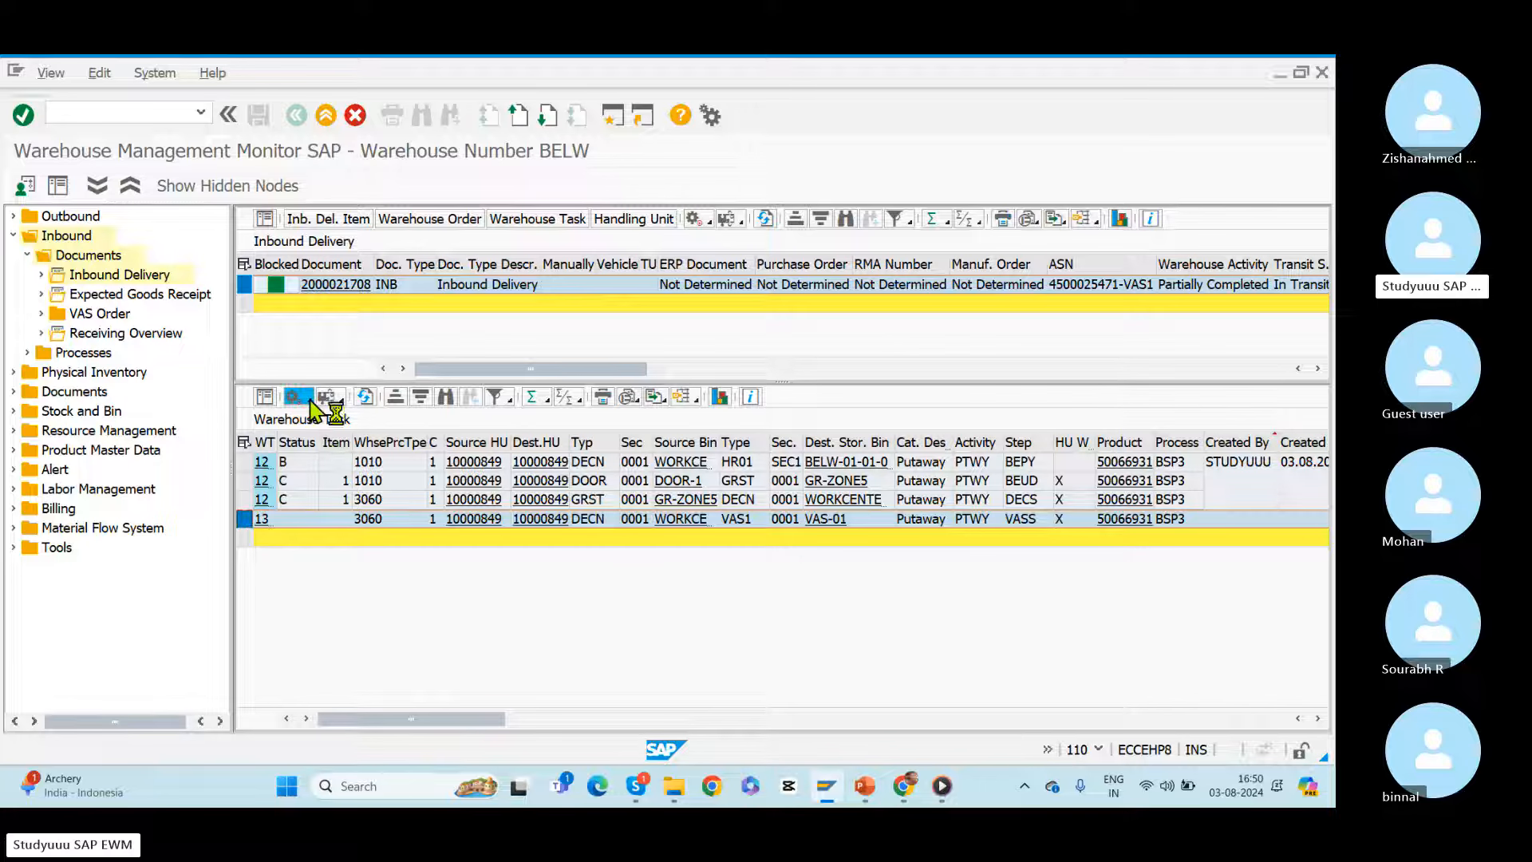
pyautogui.click(309, 399)
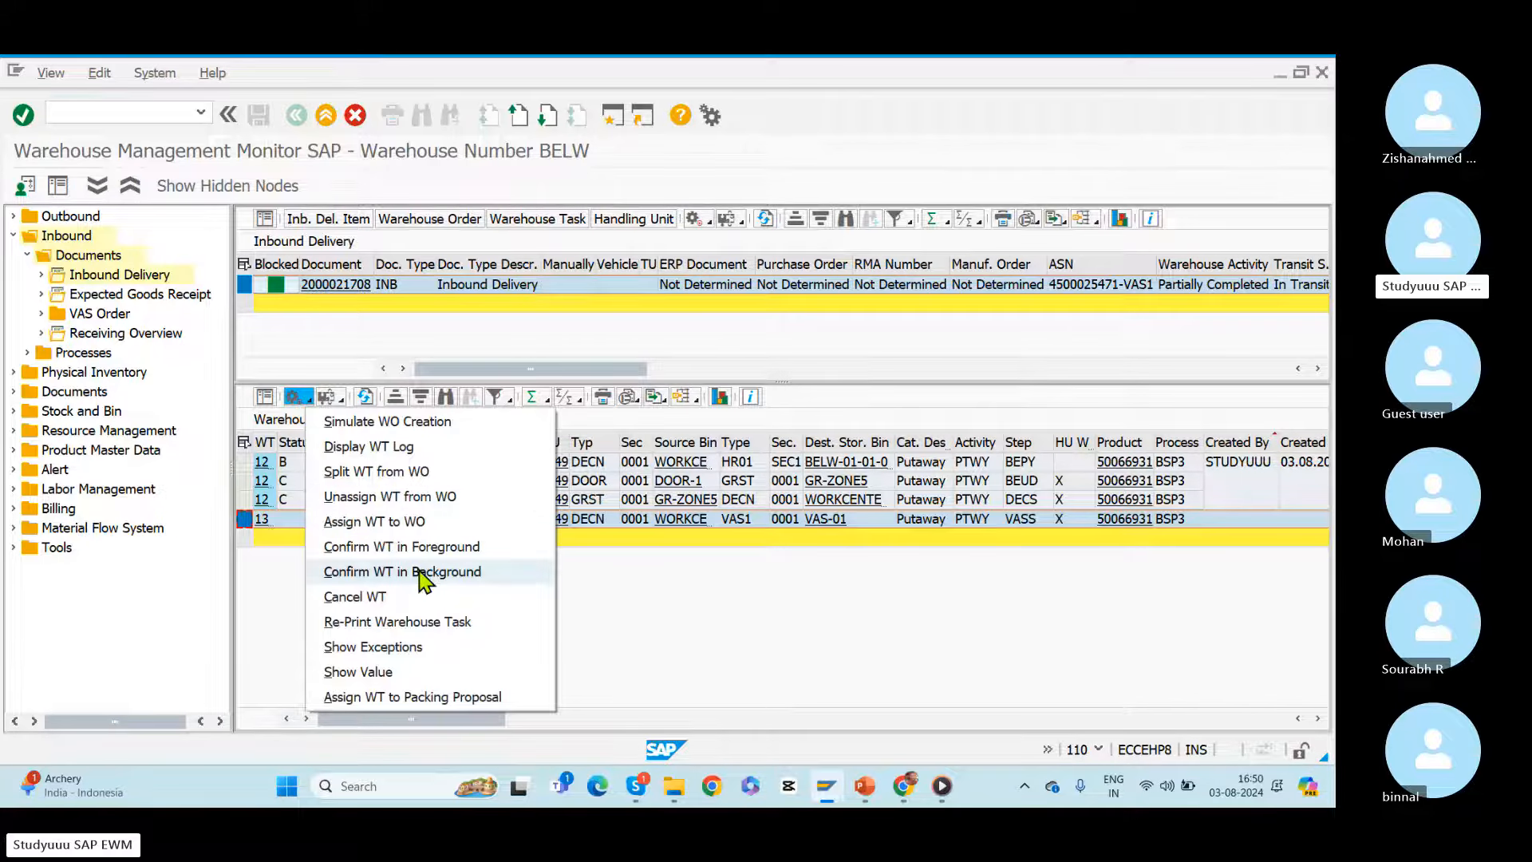
pyautogui.click(423, 572)
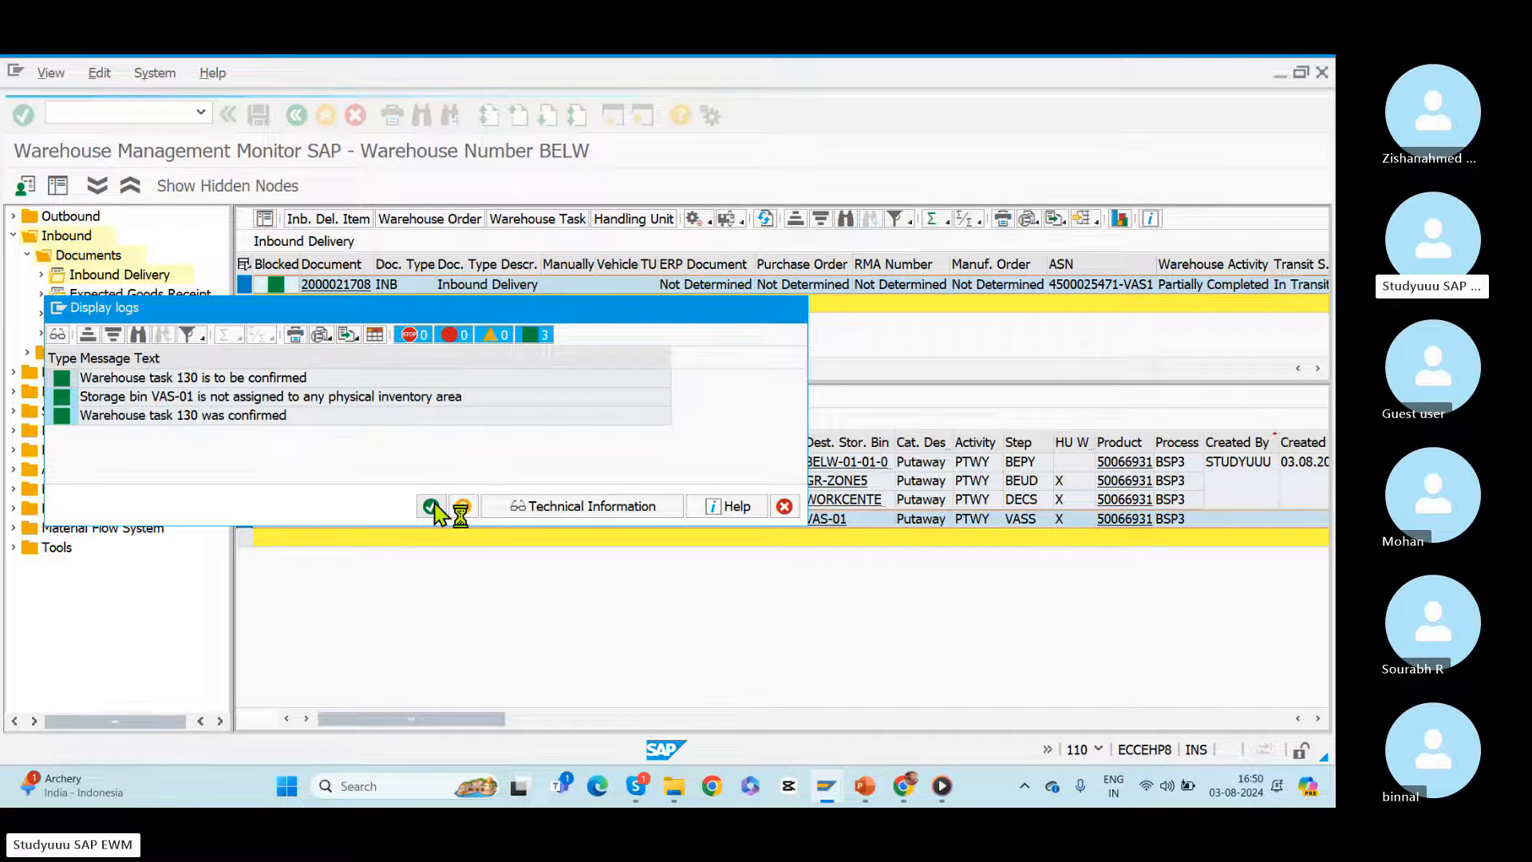
pyautogui.click(431, 508)
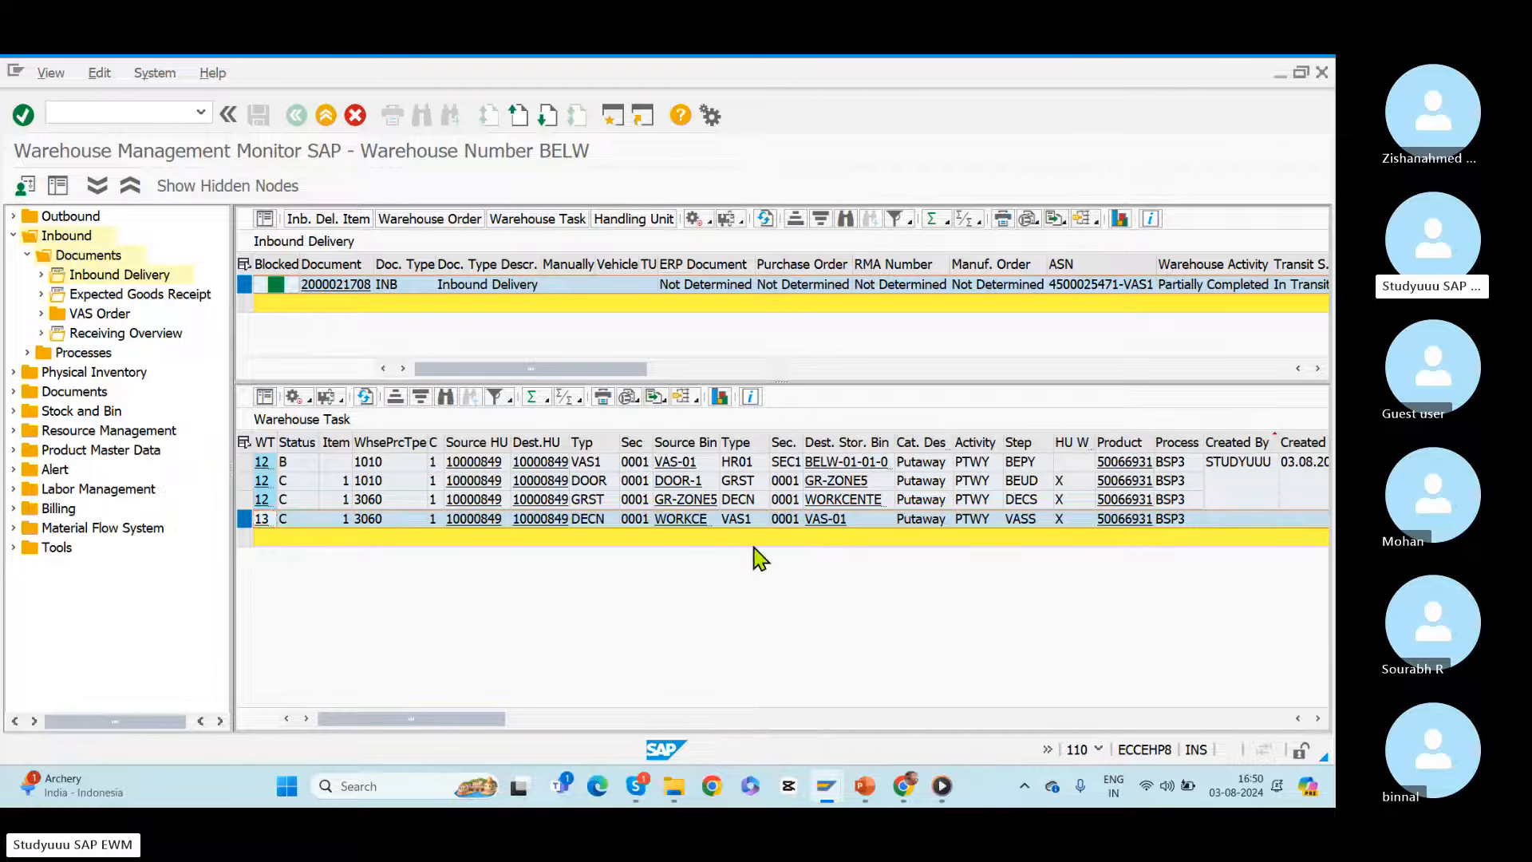
# Step: Return to the deconsolidation session and open the VAS order confirmation work center with /n/scwm/vasexec
pyautogui.hotkey('alt', 'Tab')
pyautogui.click(201, 111)
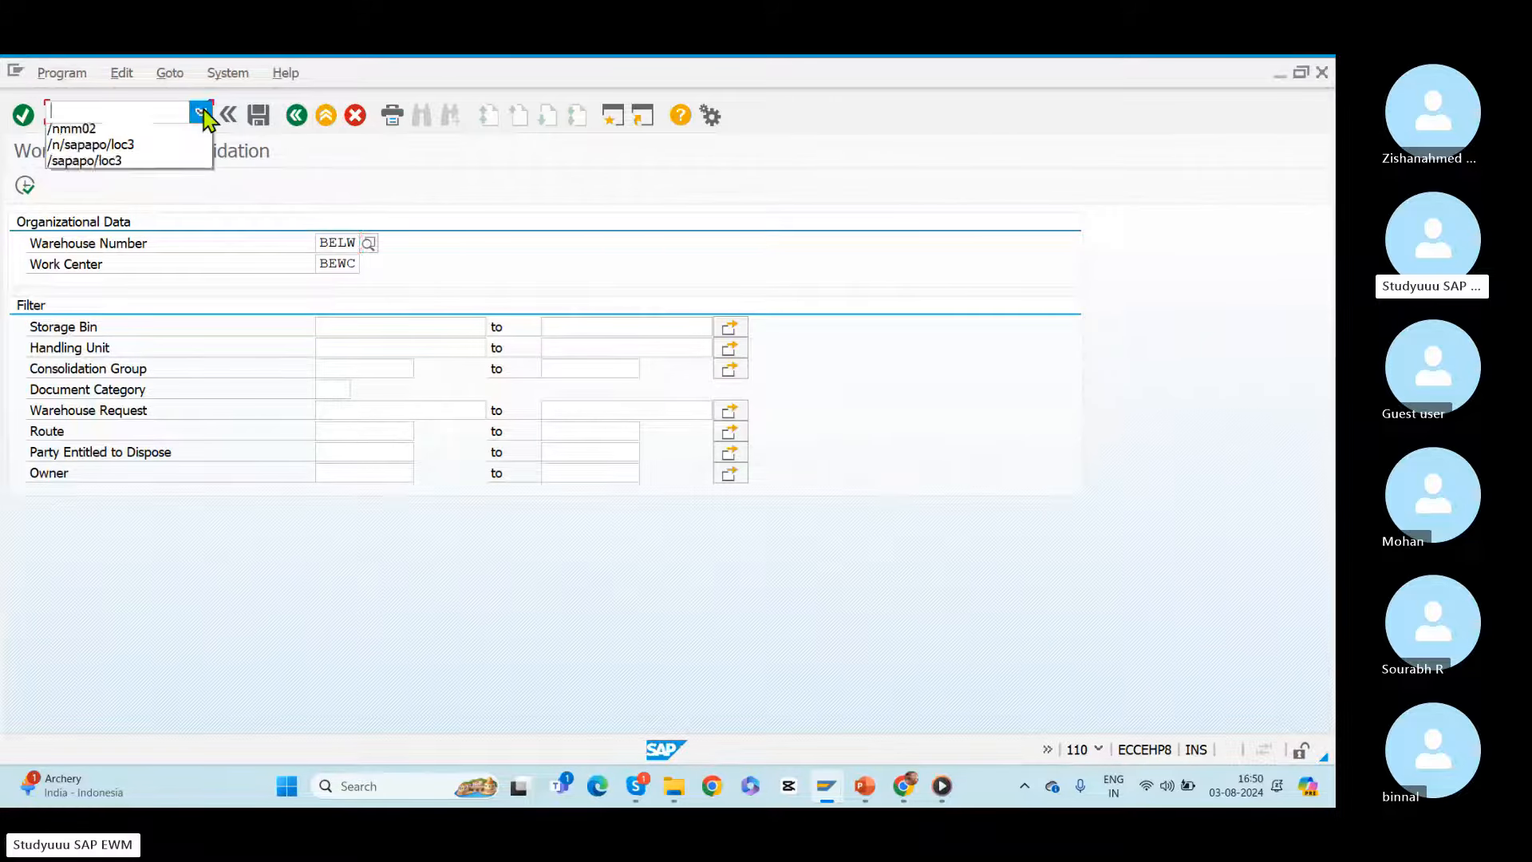
pyautogui.click(100, 229)
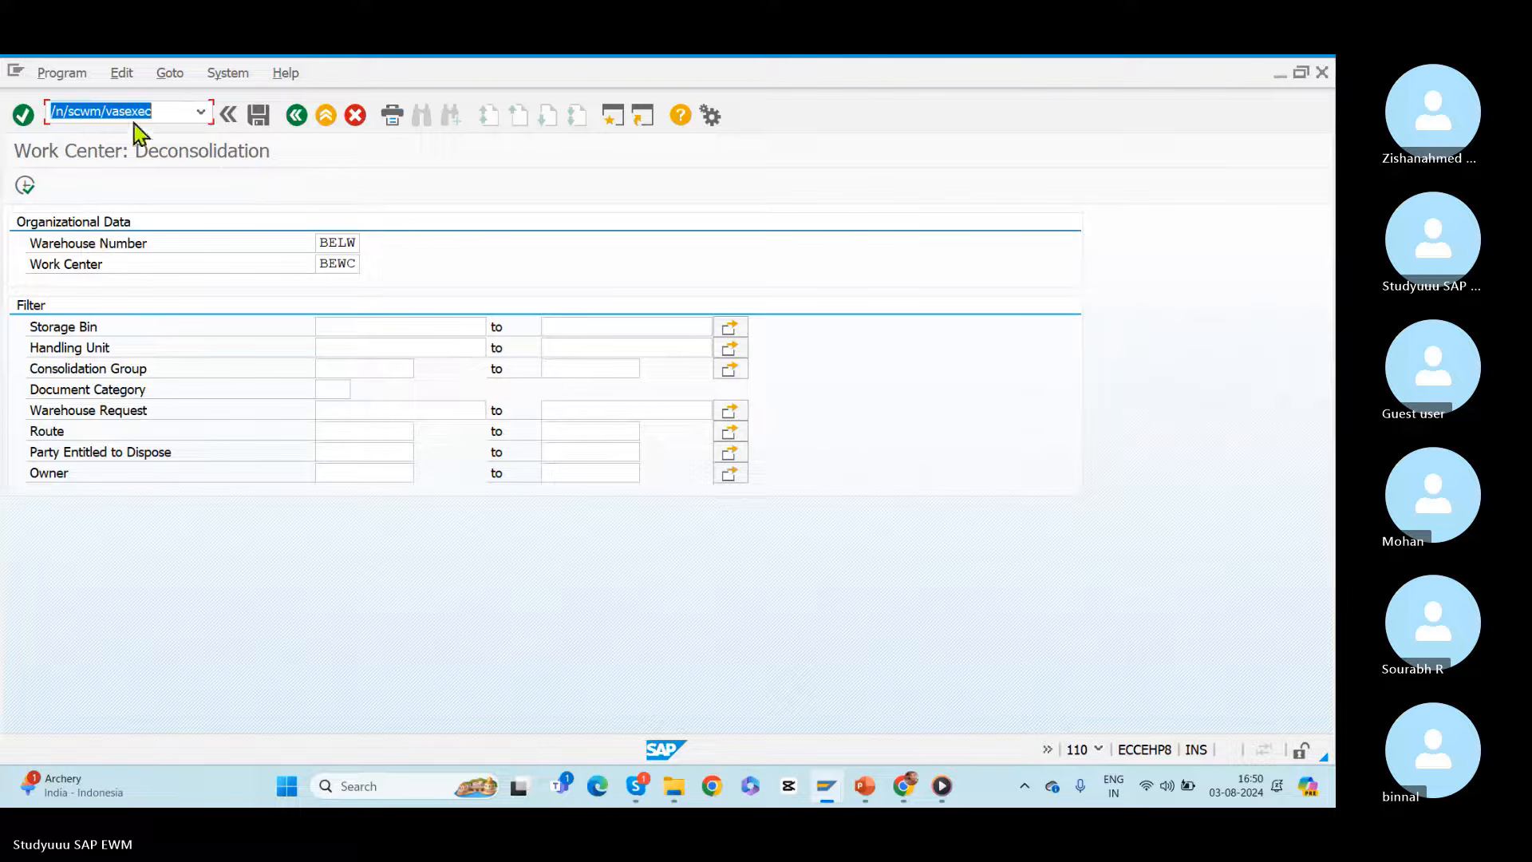
pyautogui.moveTo(107, 110); pyautogui.dragTo(187, 110)
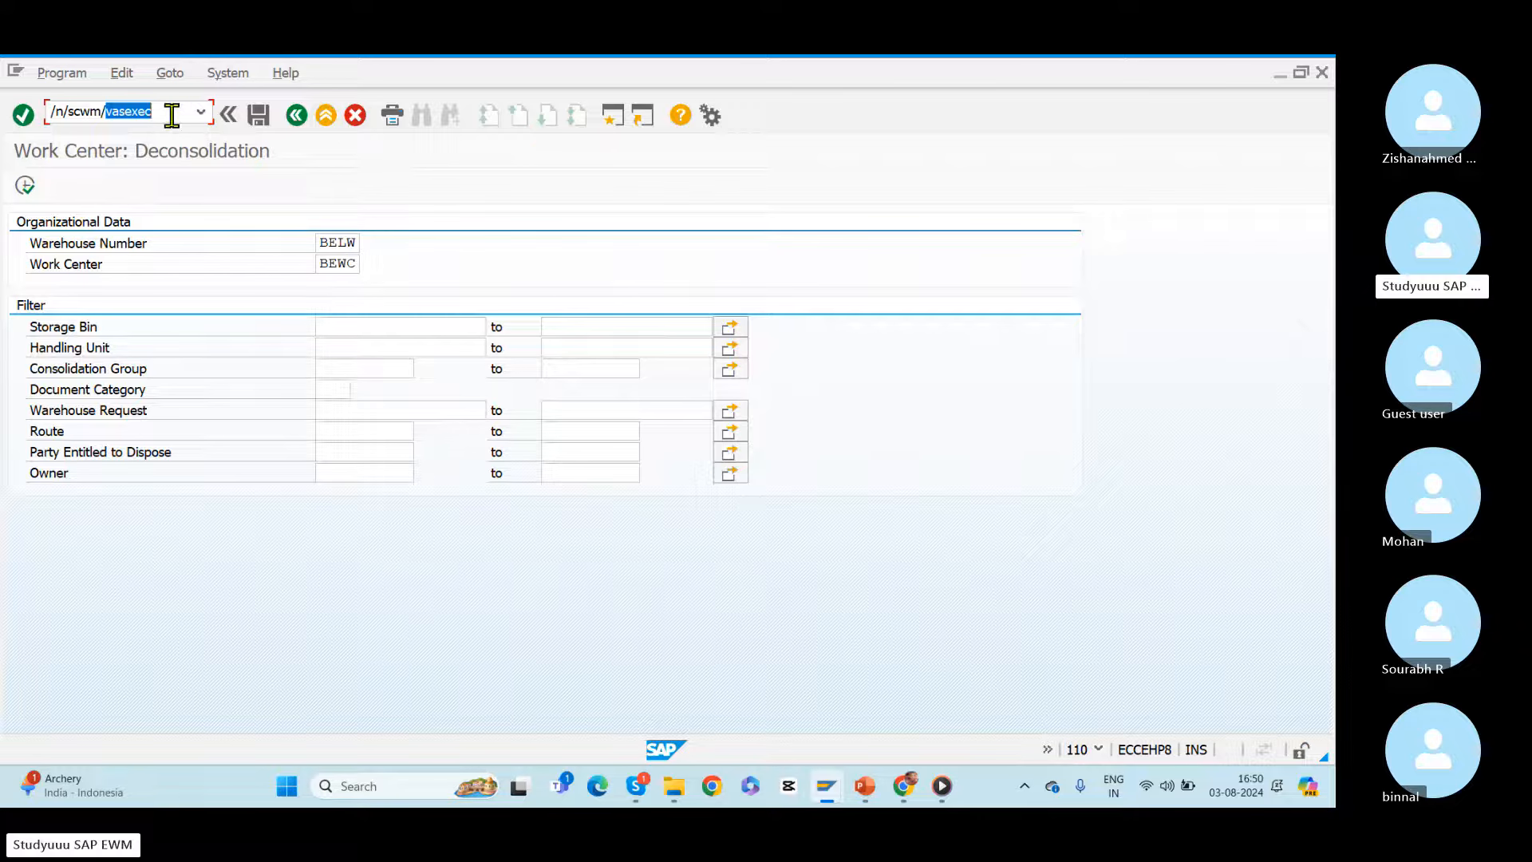
pyautogui.moveTo(172, 112); pyautogui.dragTo(6, 114)
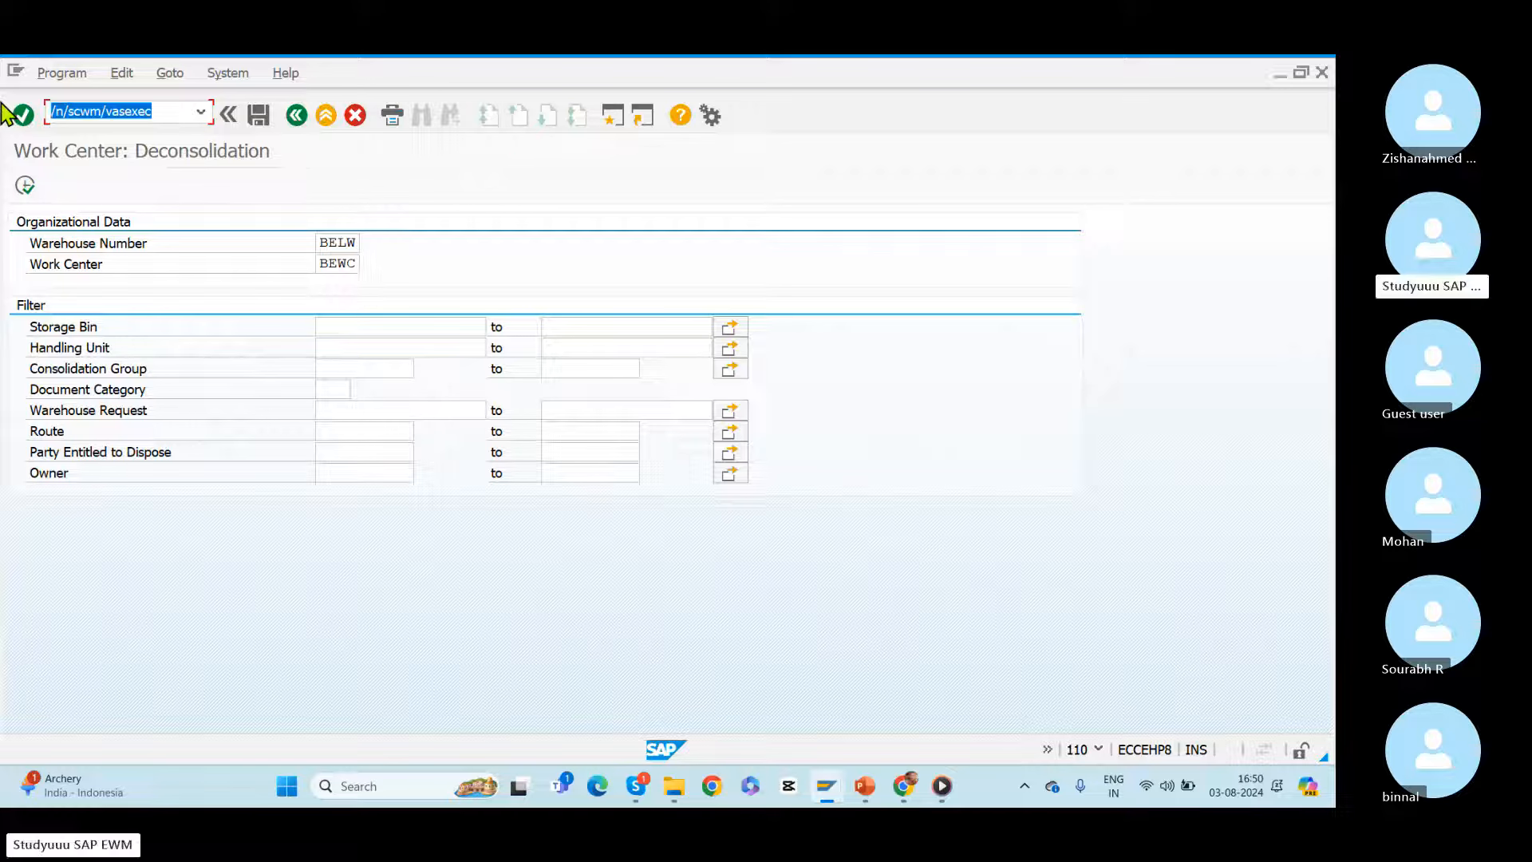
pyautogui.press('Delete')
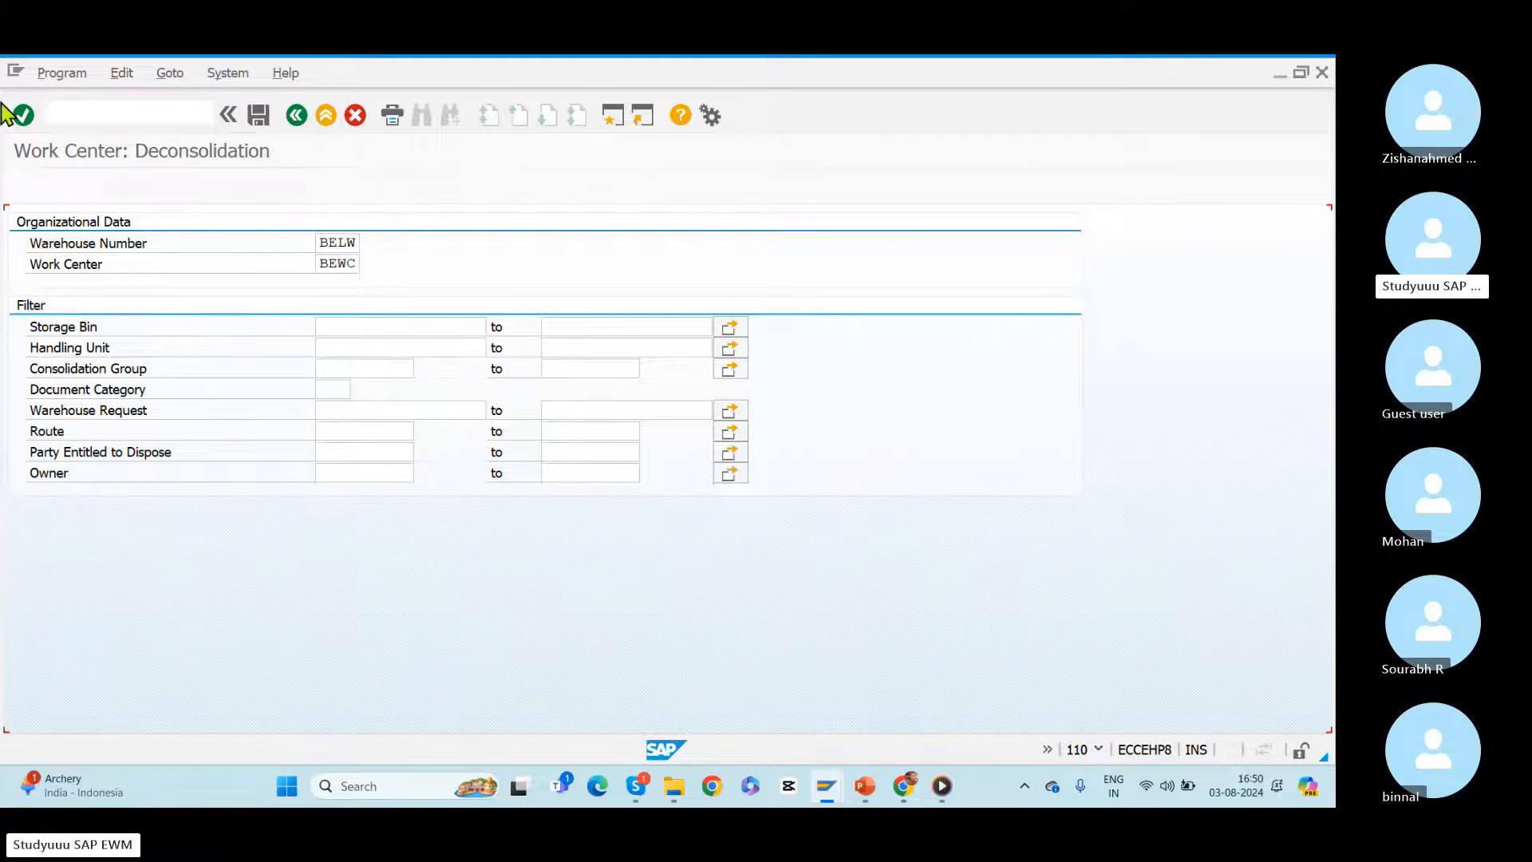
# Step: Choose work center VAS1, set the VAS order status range from A to D, and execute the selection
pyautogui.click(346, 264)
pyautogui.click(373, 266)
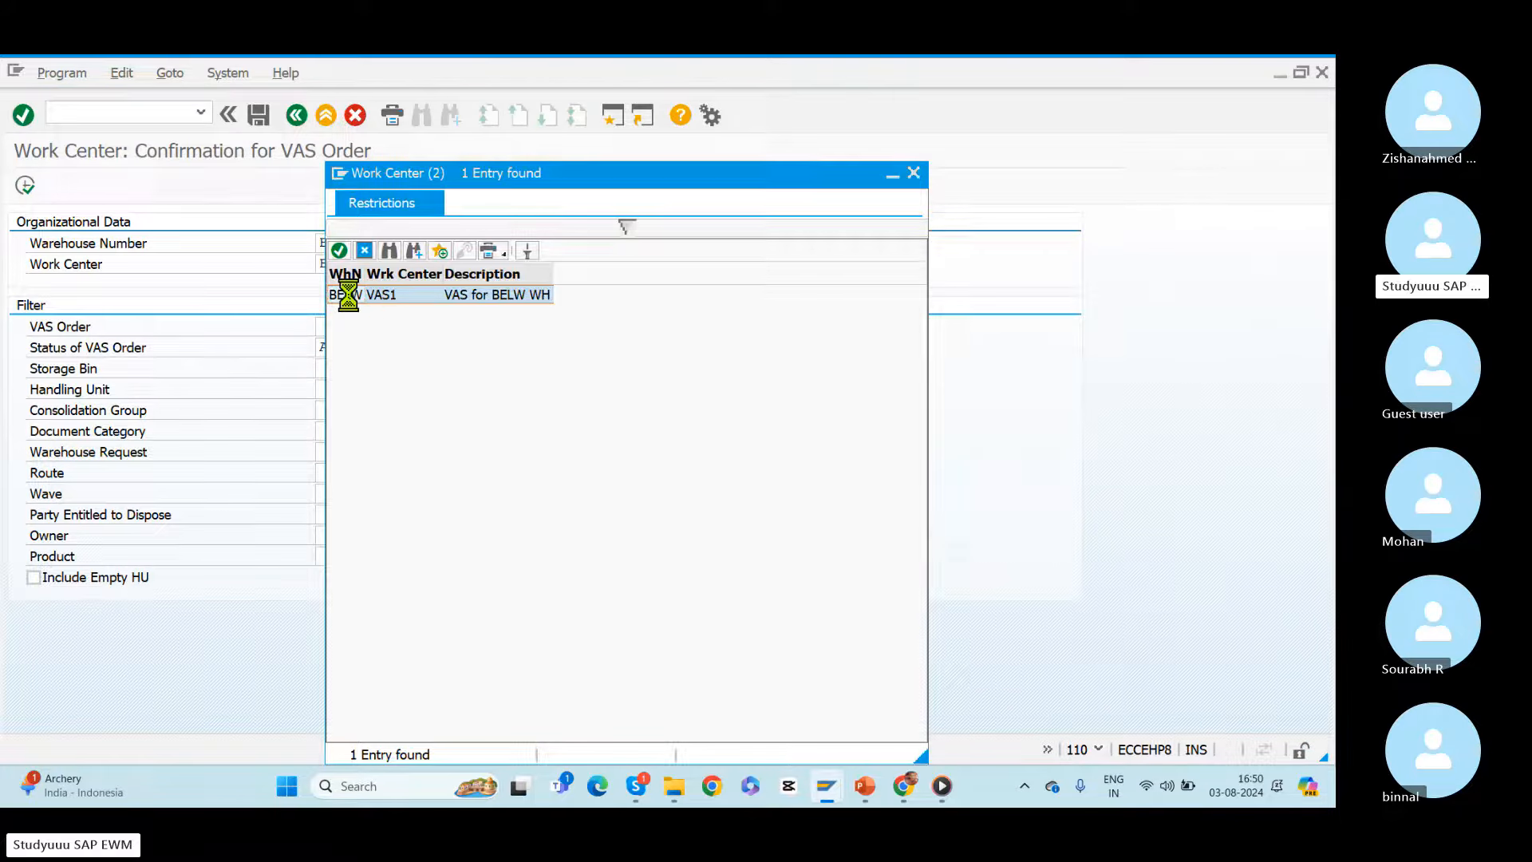
pyautogui.doubleClick(352, 297)
pyautogui.click(552, 345)
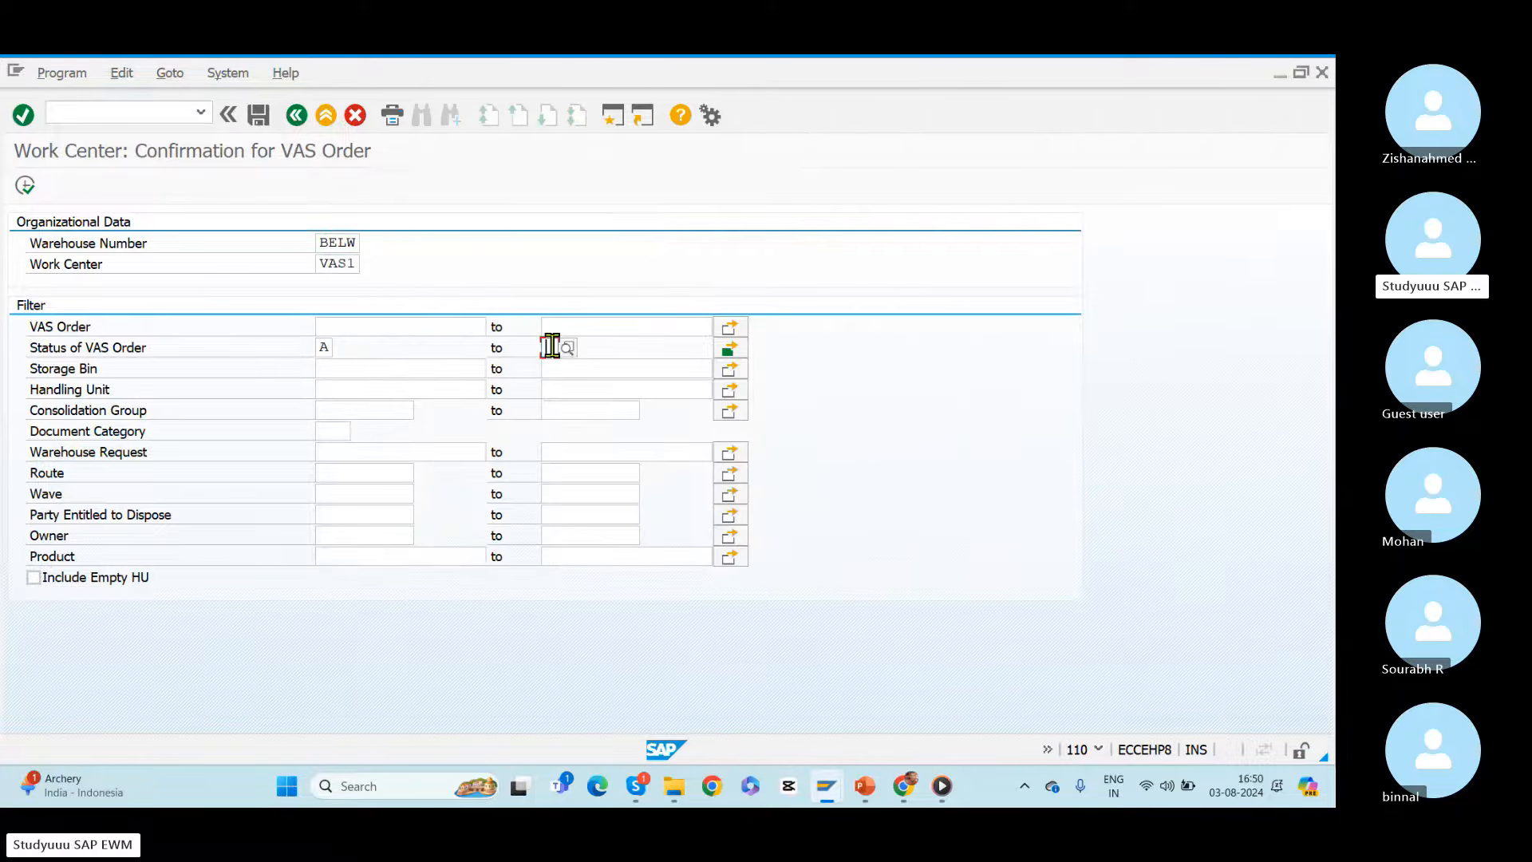
pyautogui.click(25, 186)
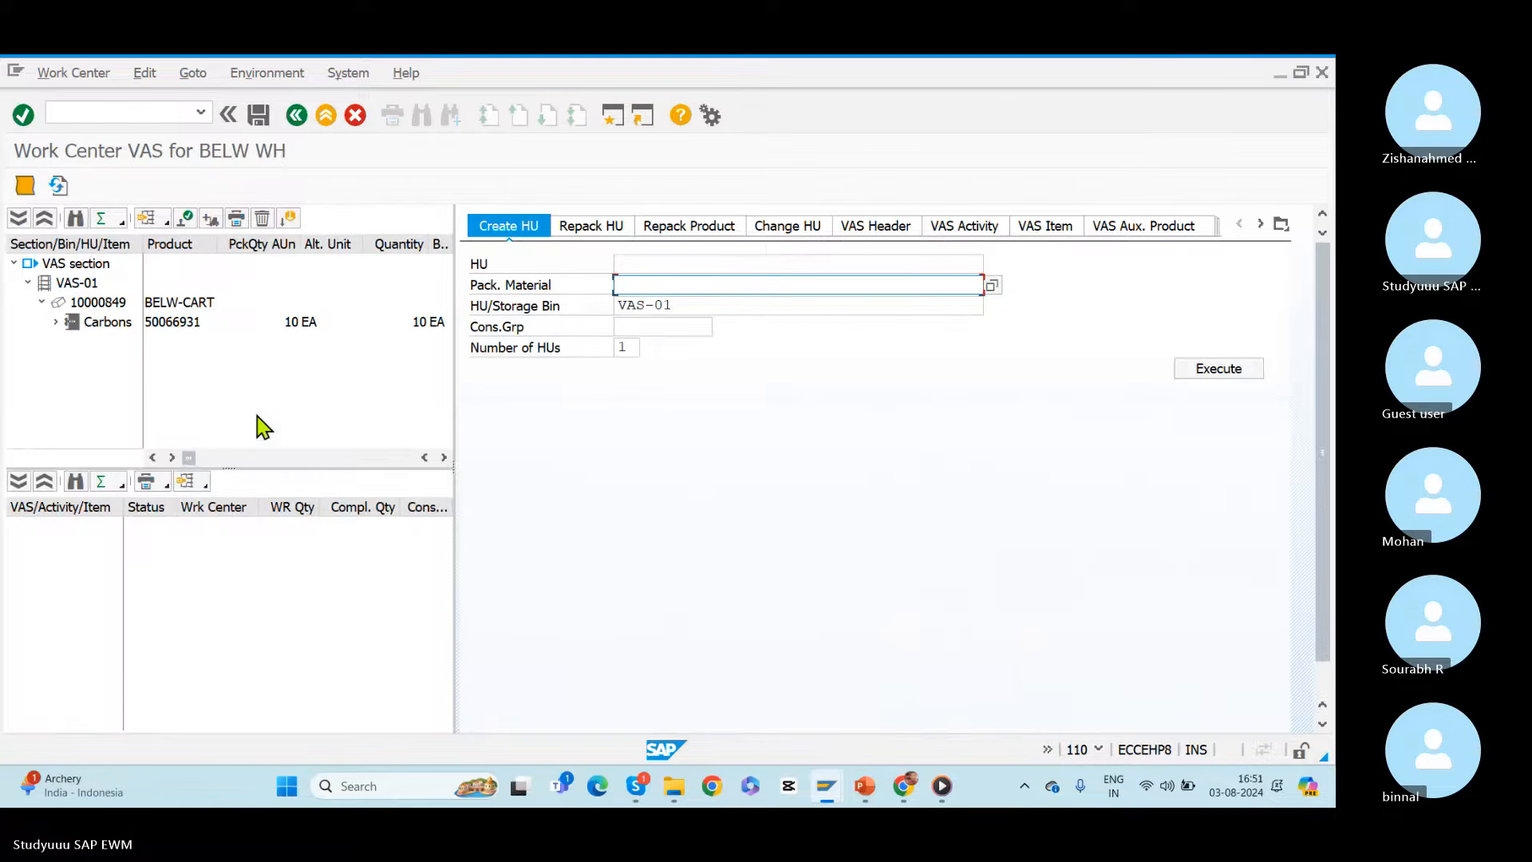
# Step: Select handling unit 10000849 in bin VAS-01, check its VAS activity details, and complete its process step
pyautogui.click(97, 304)
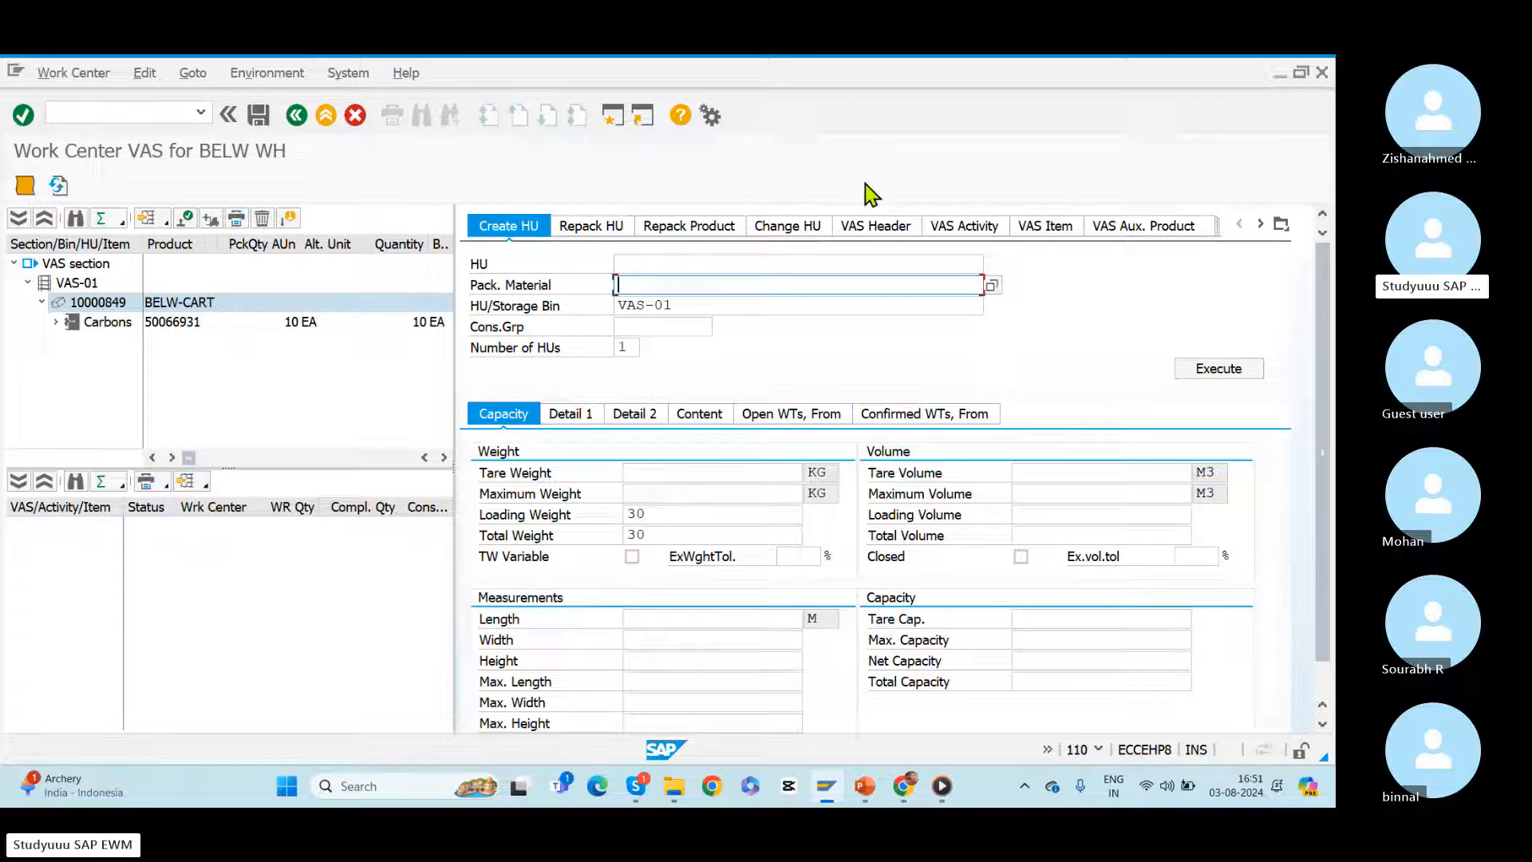
pyautogui.click(960, 229)
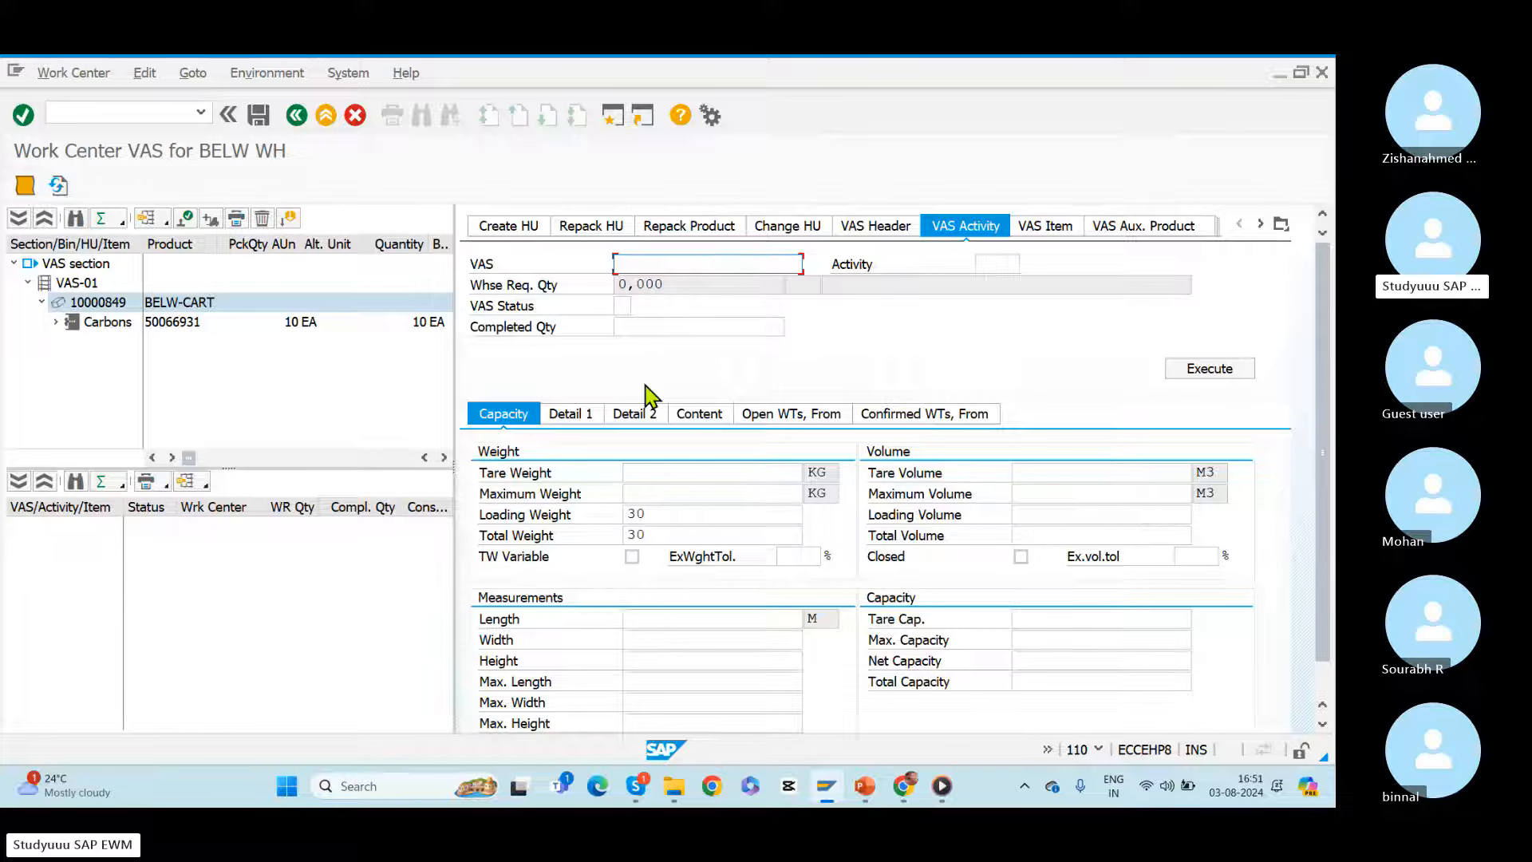
pyautogui.click(186, 217)
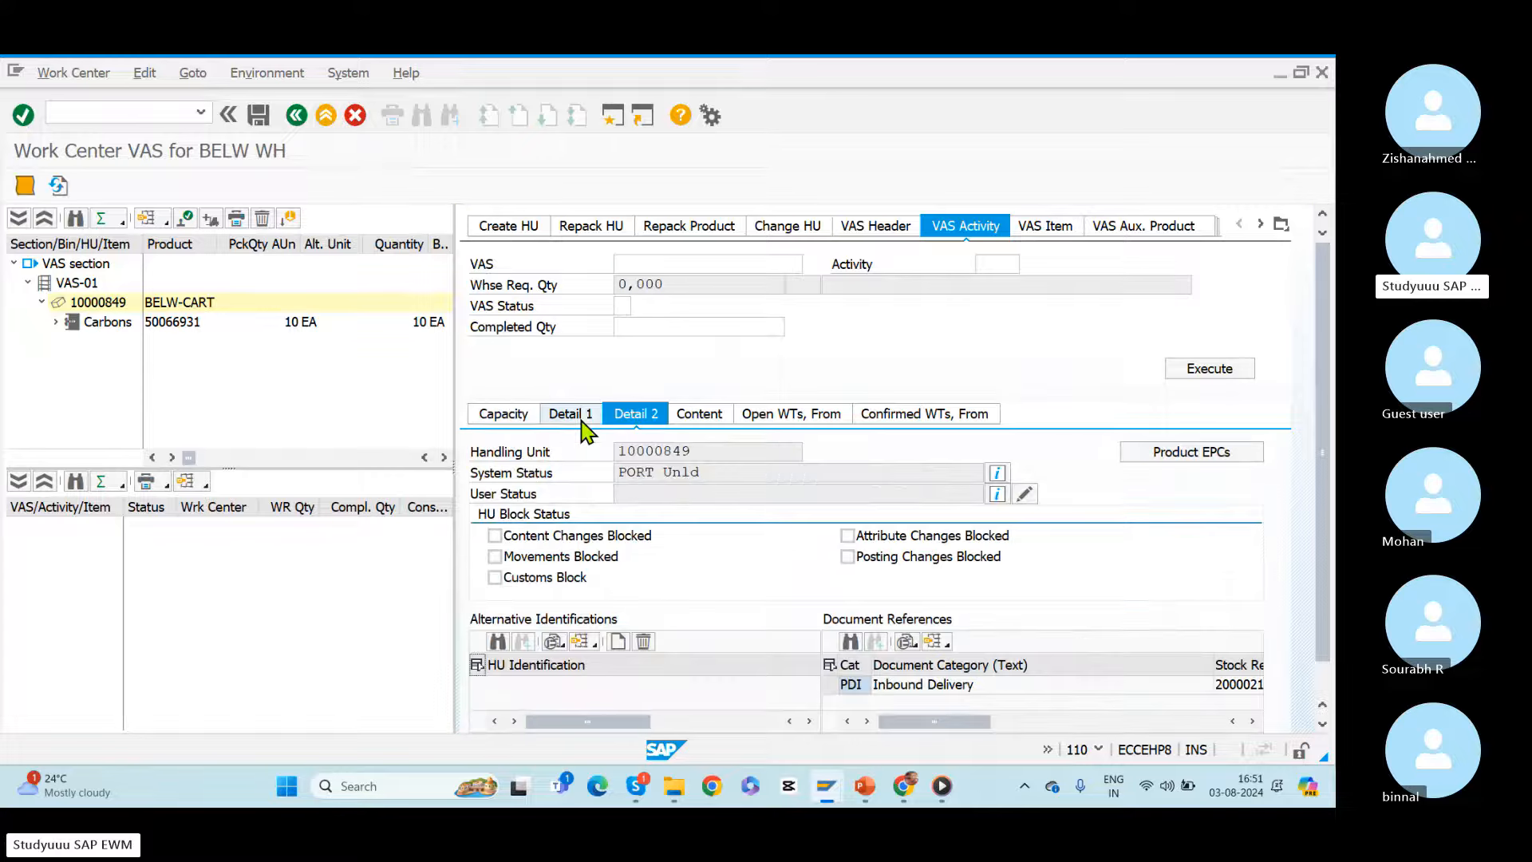
# Step: Switch to the warehouse monitor, refresh the task list, and confirm the final putaway task from VAS-01 in the background
pyautogui.hotkey('alt', 'Tab')
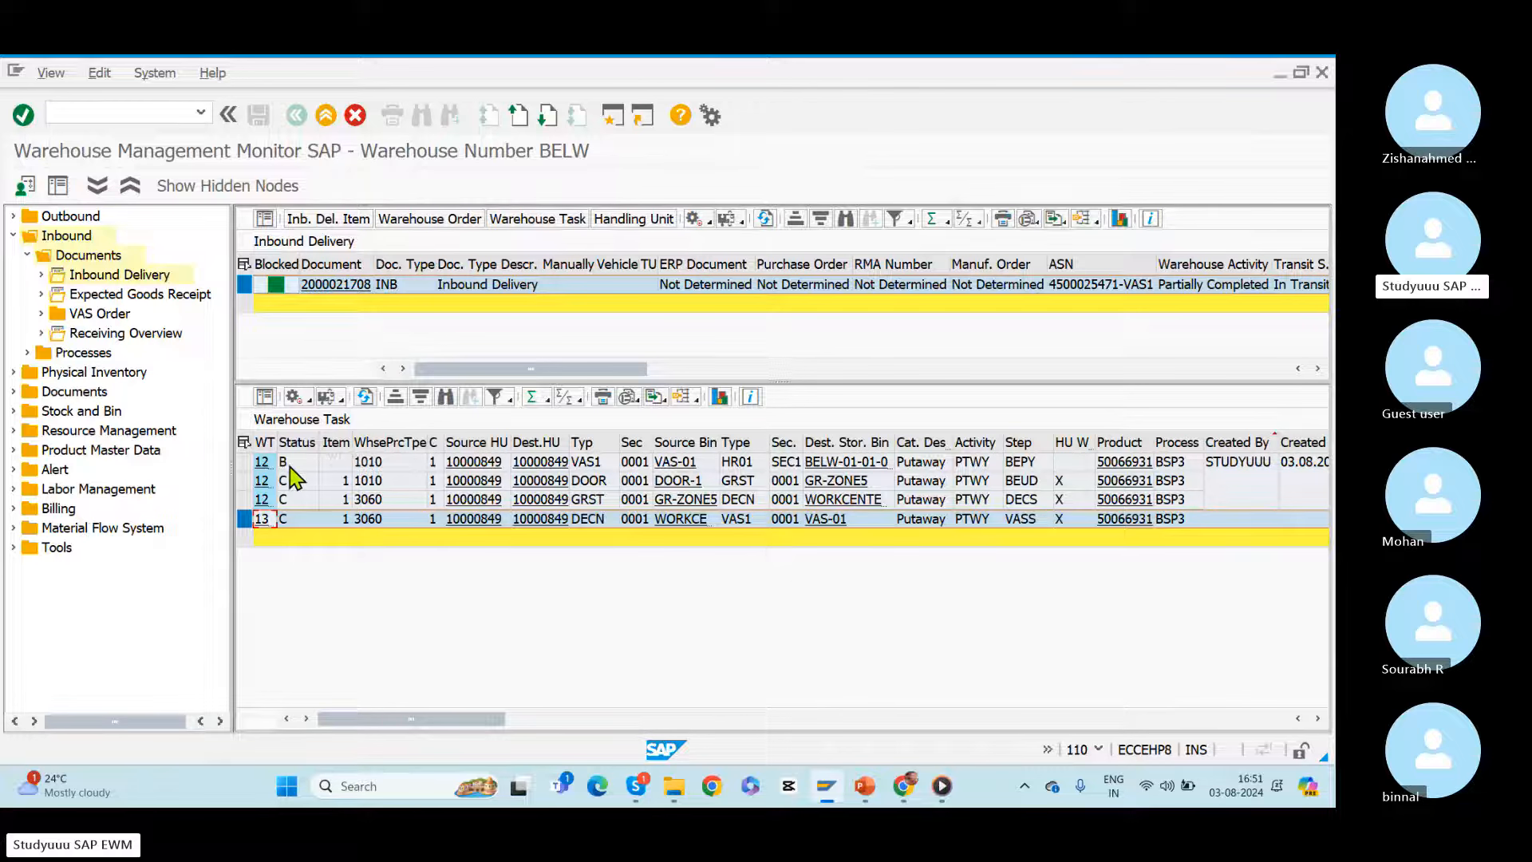
pyautogui.click(370, 393)
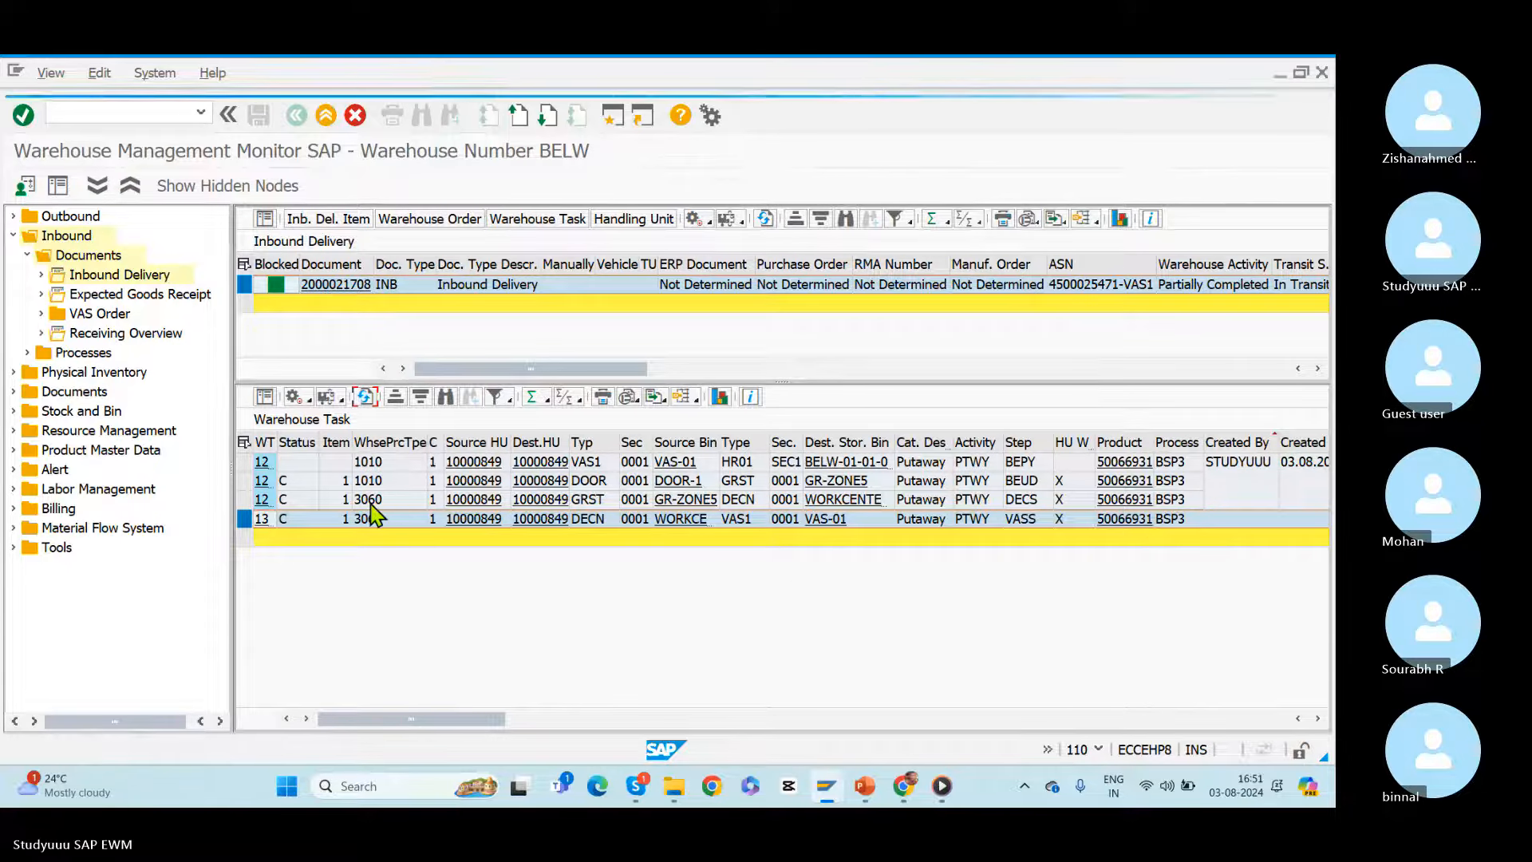
pyautogui.click(245, 462)
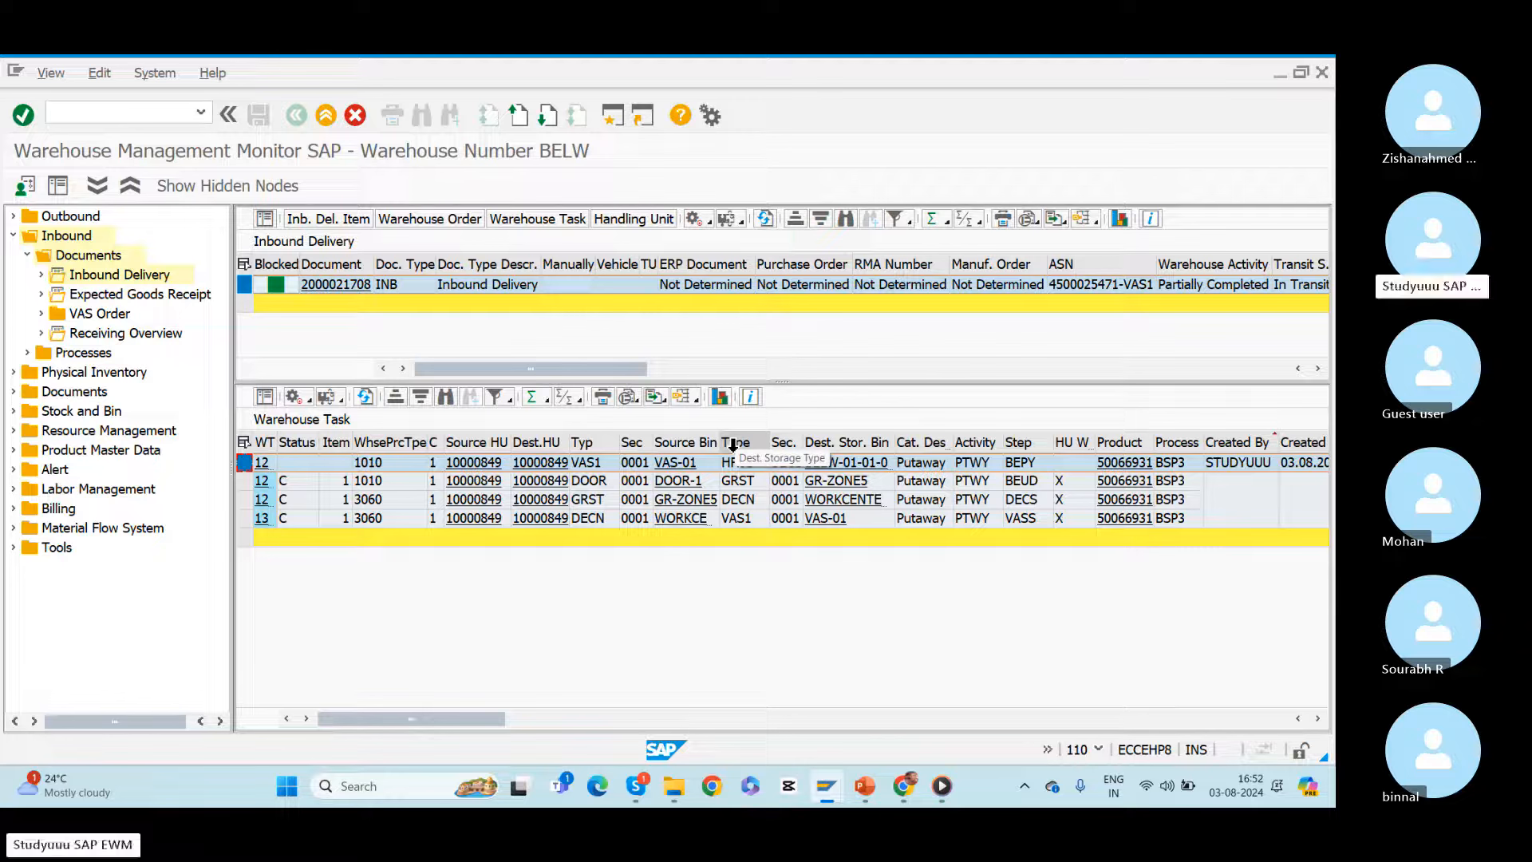
pyautogui.click(309, 401)
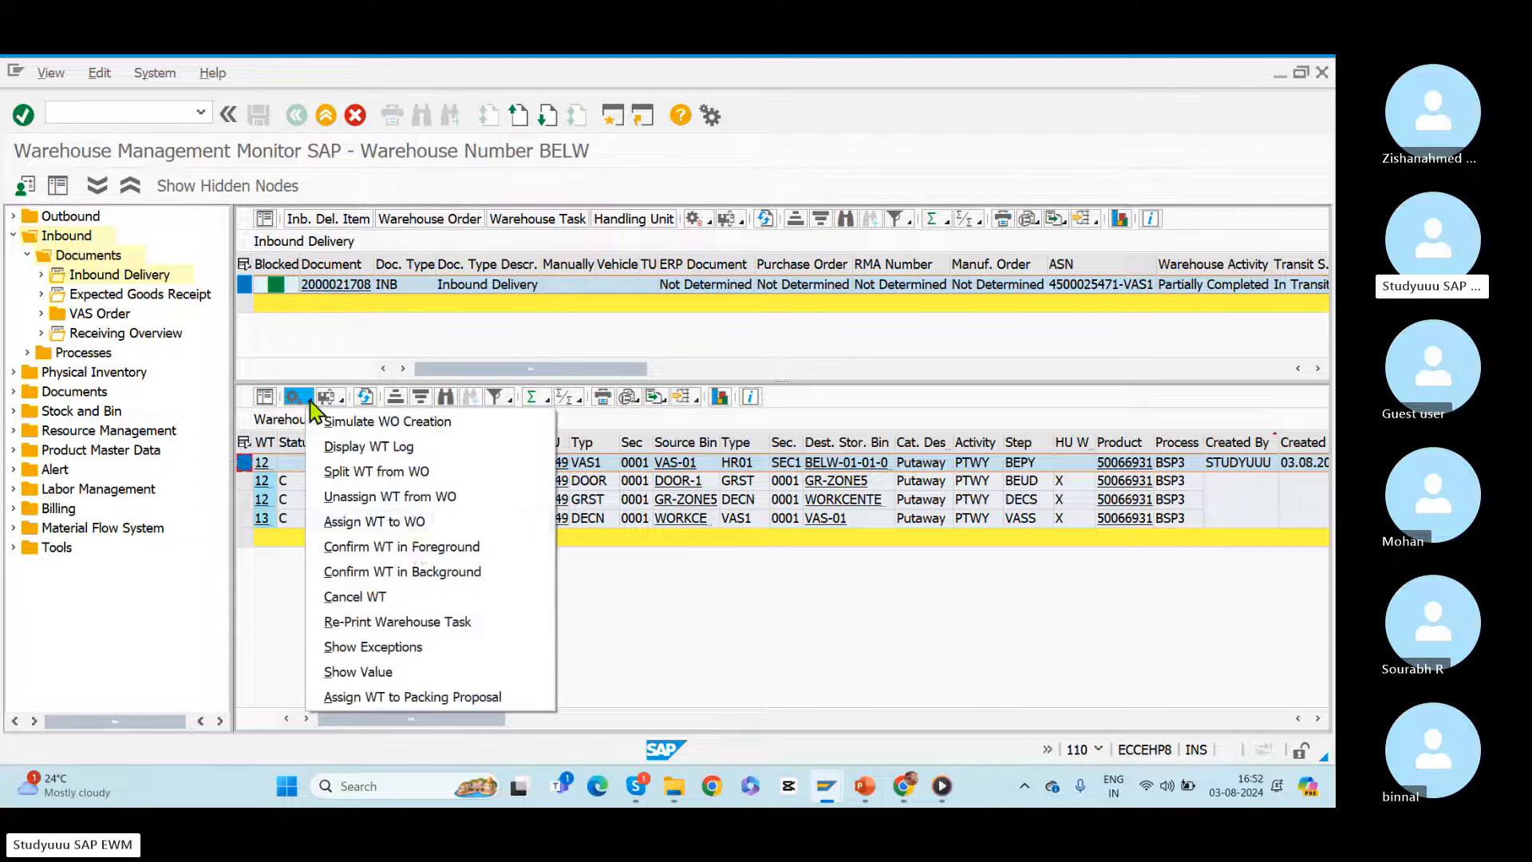
pyautogui.click(395, 572)
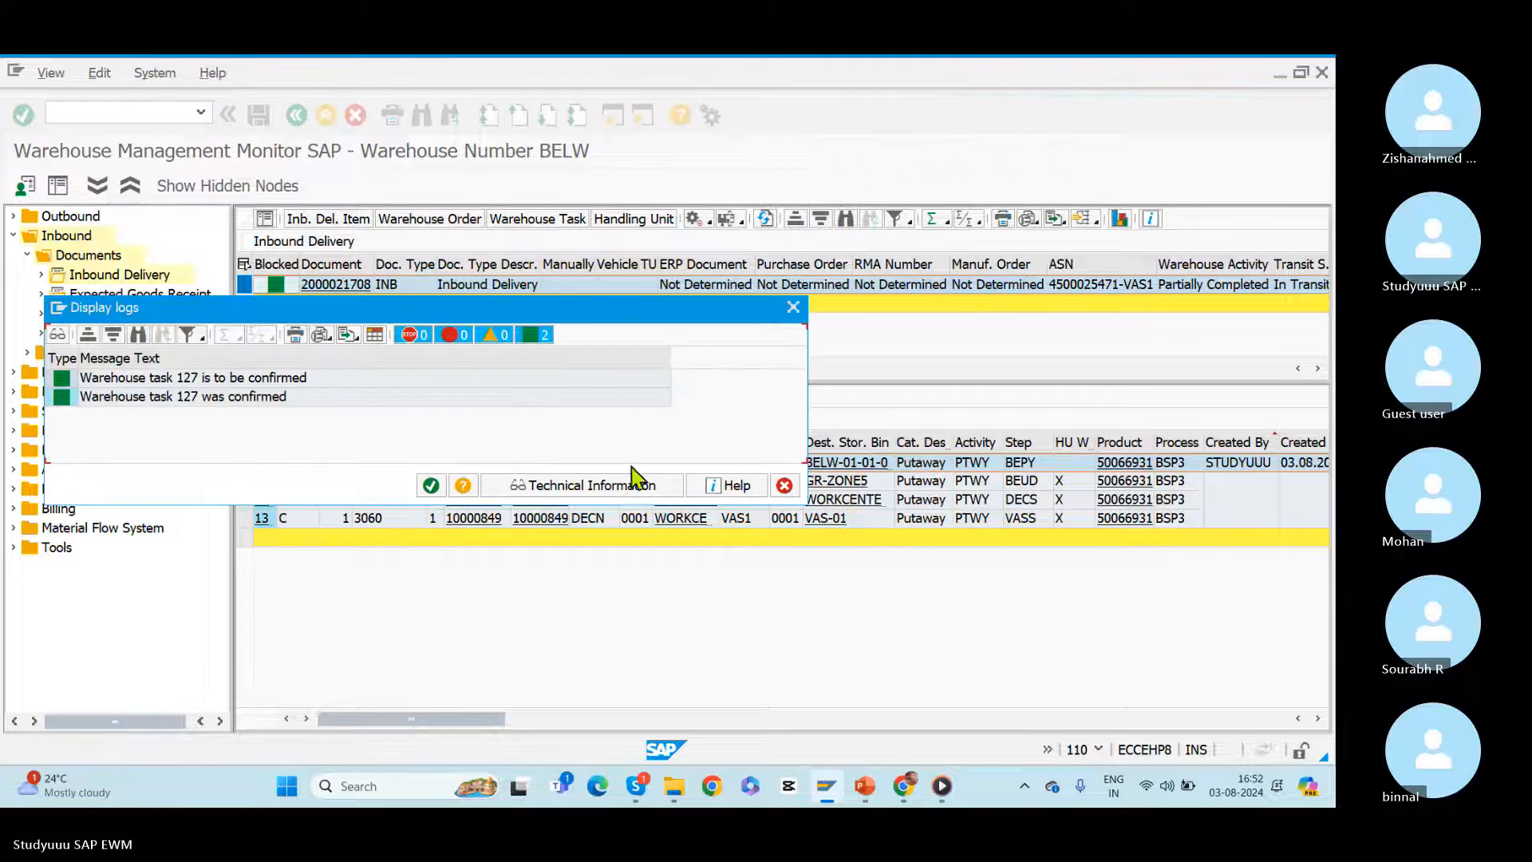
pyautogui.click(429, 486)
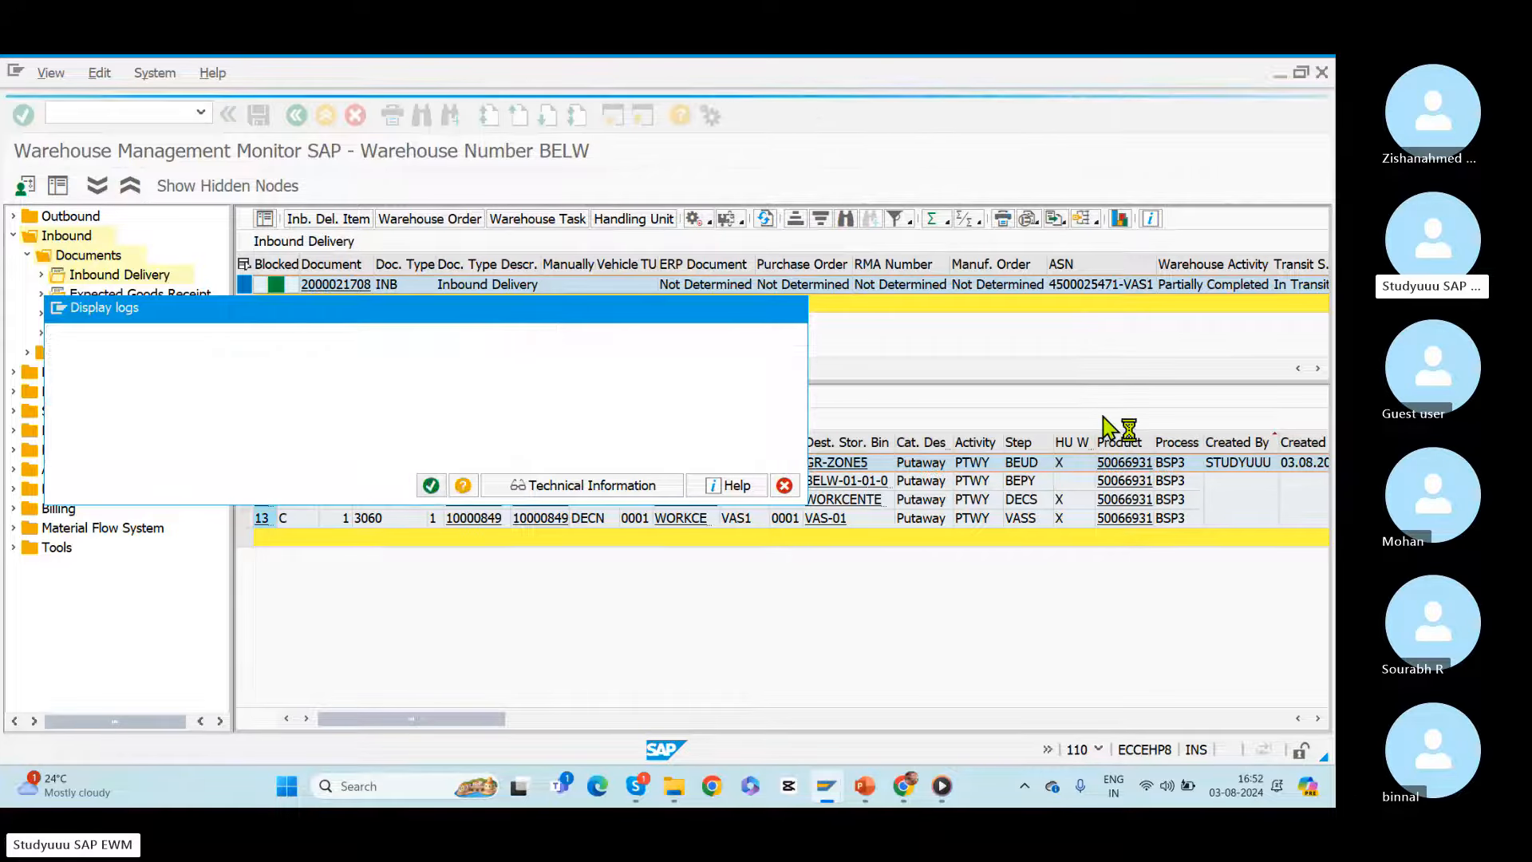
# Step: Refresh the inbound delivery list and check the delivery's putaway status columns
pyautogui.click(765, 218)
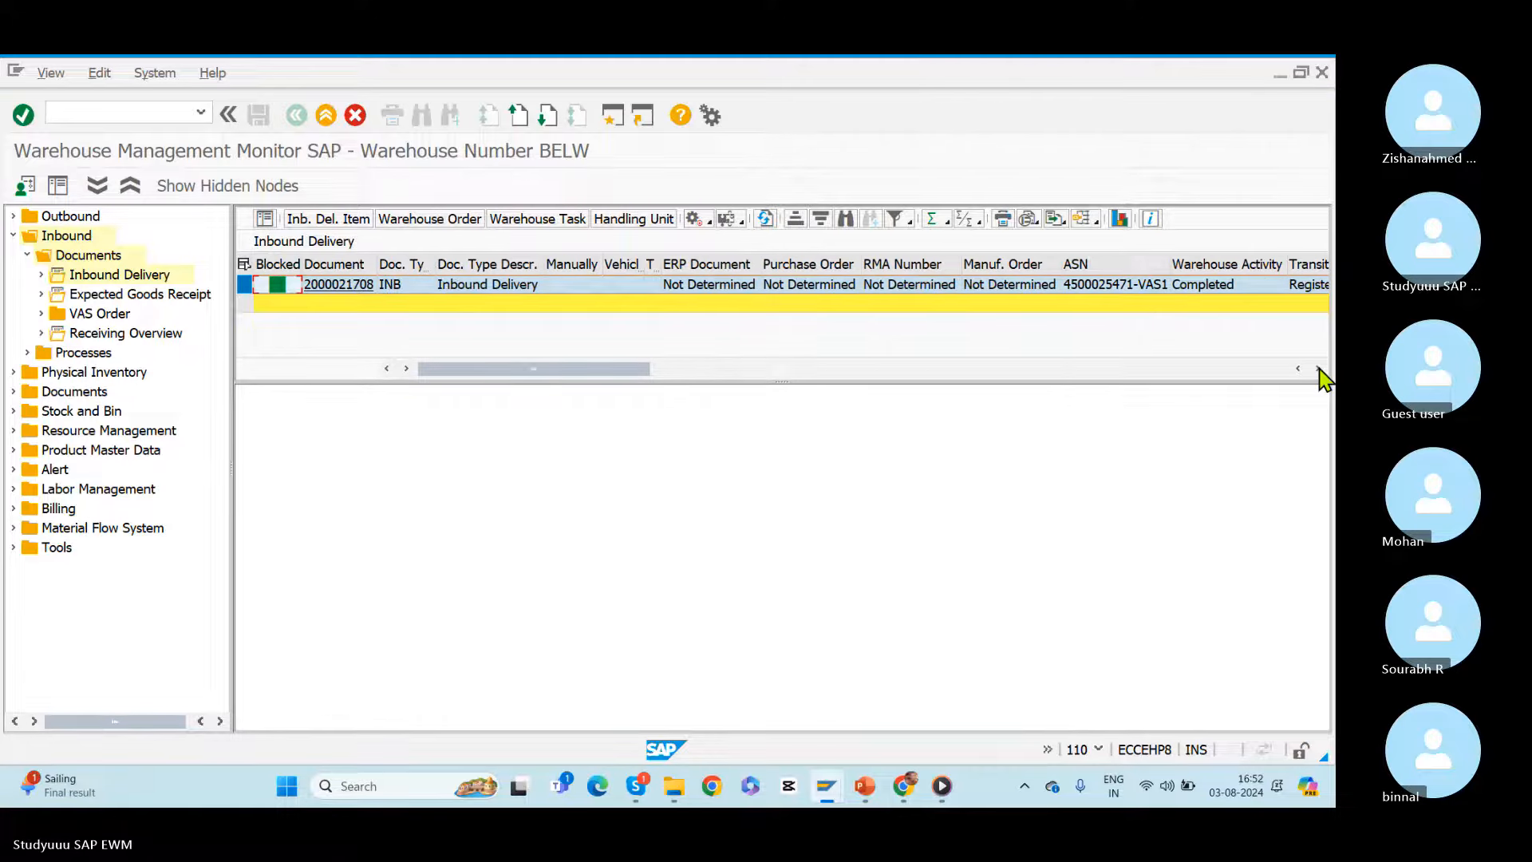
pyautogui.click(1318, 368)
pyautogui.click(1317, 368)
pyautogui.click(1318, 368)
pyautogui.click(1194, 267)
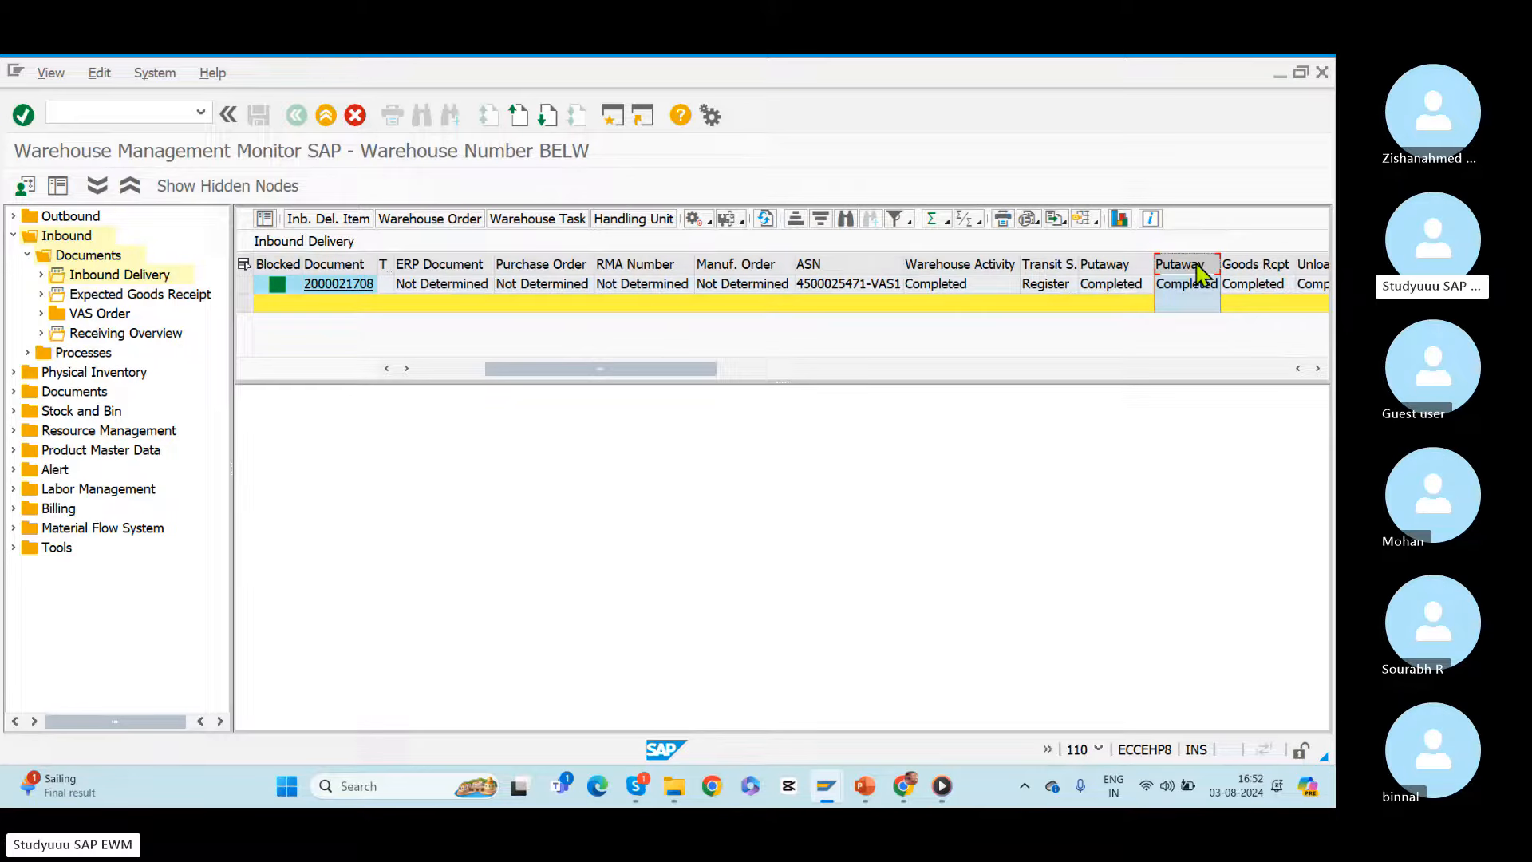
pyautogui.hotkey('alt', 'Tab')
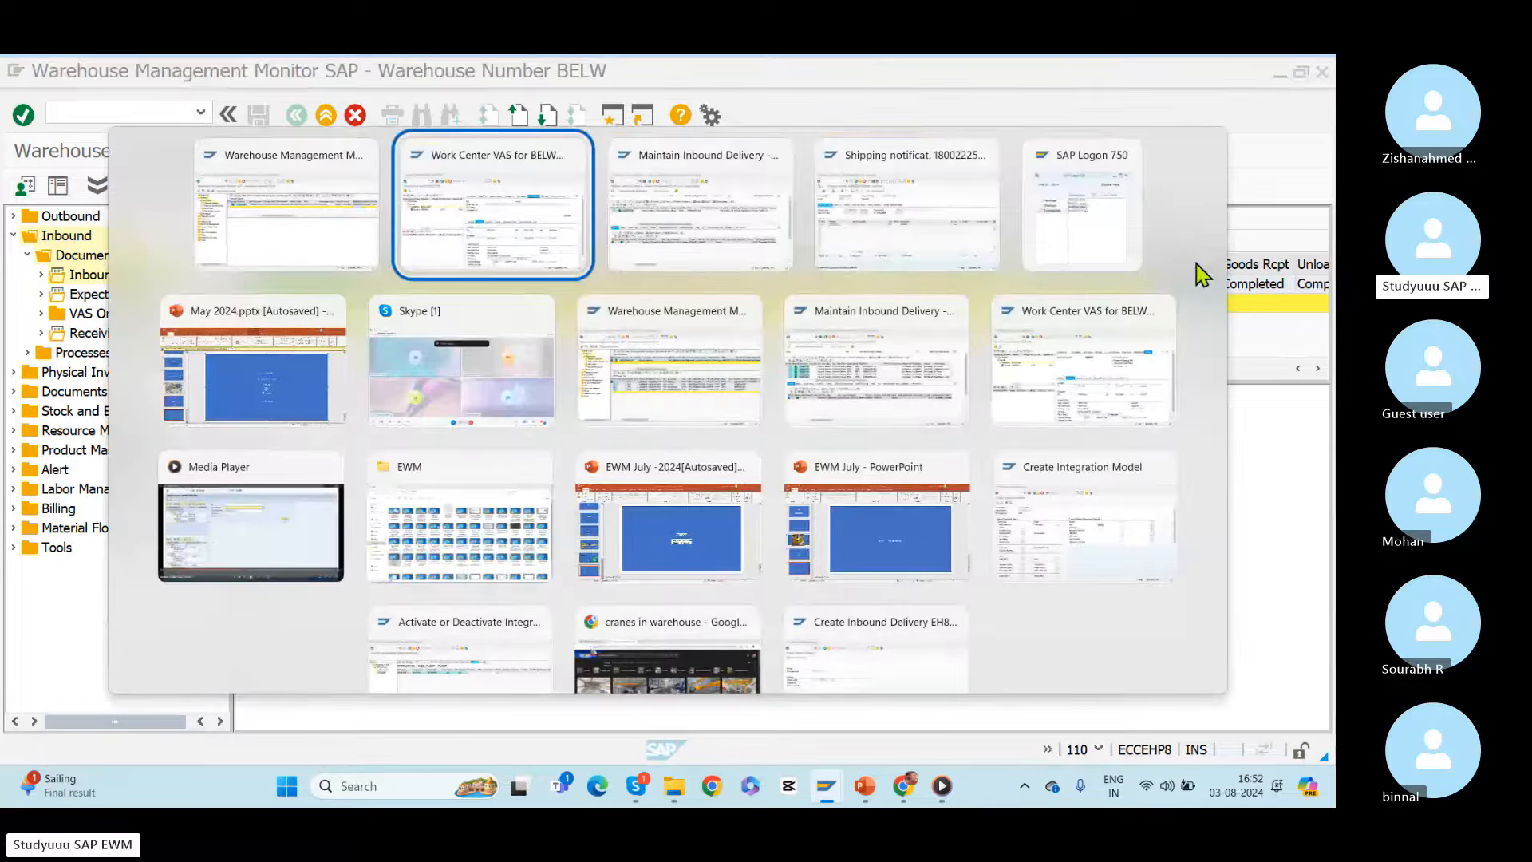
pyautogui.hotkey('alt', 'Tab')
pyautogui.hotkey('alt', 'Tab')
pyautogui.hotkey('alt', 'Tab')
pyautogui.hotkey('alt', 'Tab')
pyautogui.hotkey('alt', 'Tab')
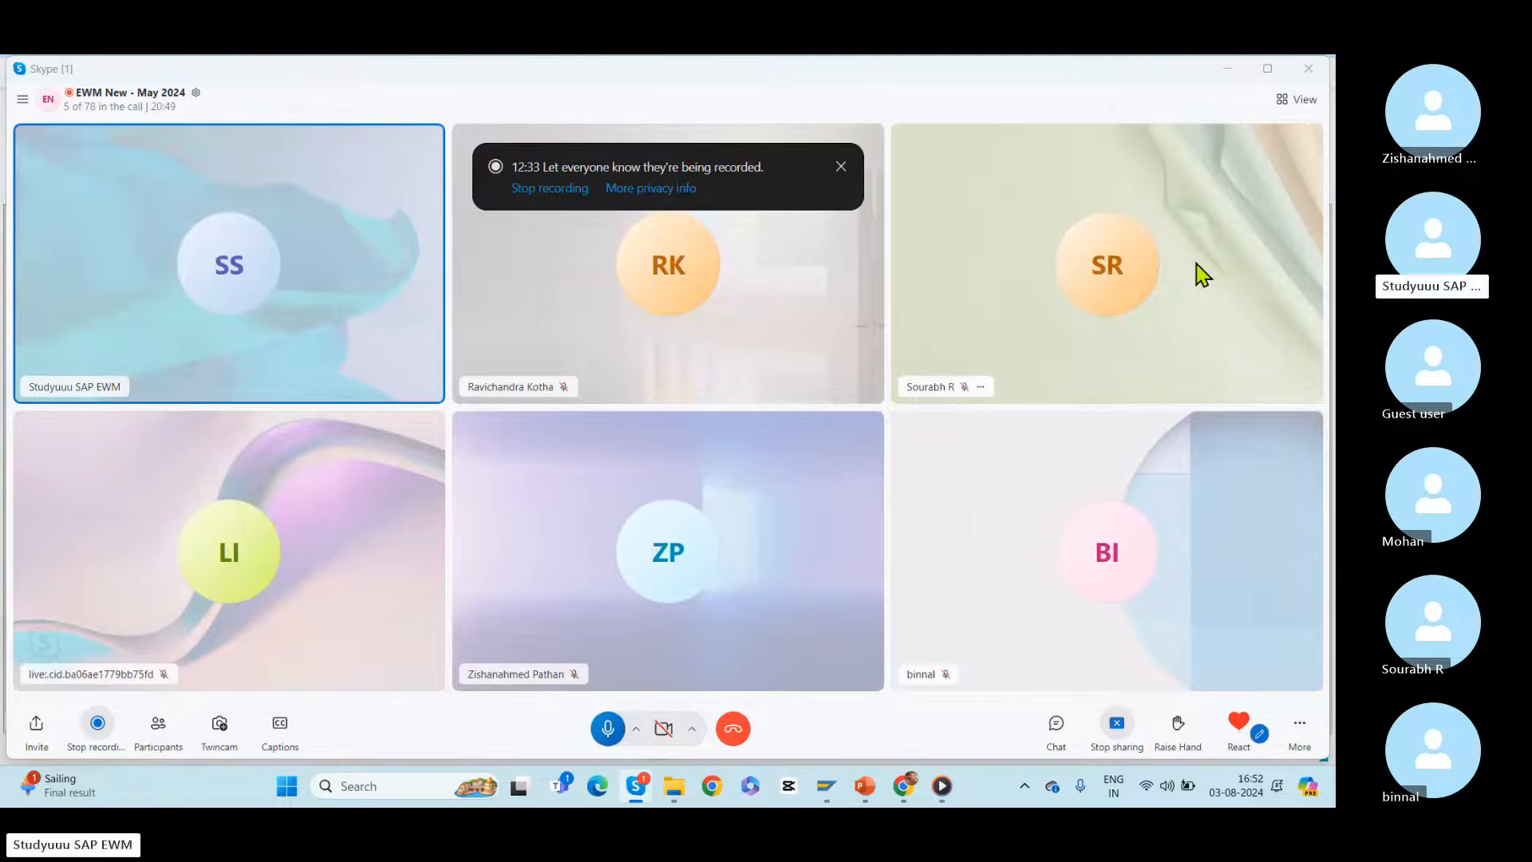
pyautogui.hotkey('alt', 'Tab')
pyautogui.hotkey('alt', 'Tab')
pyautogui.hotkey('alt', 'Tab')
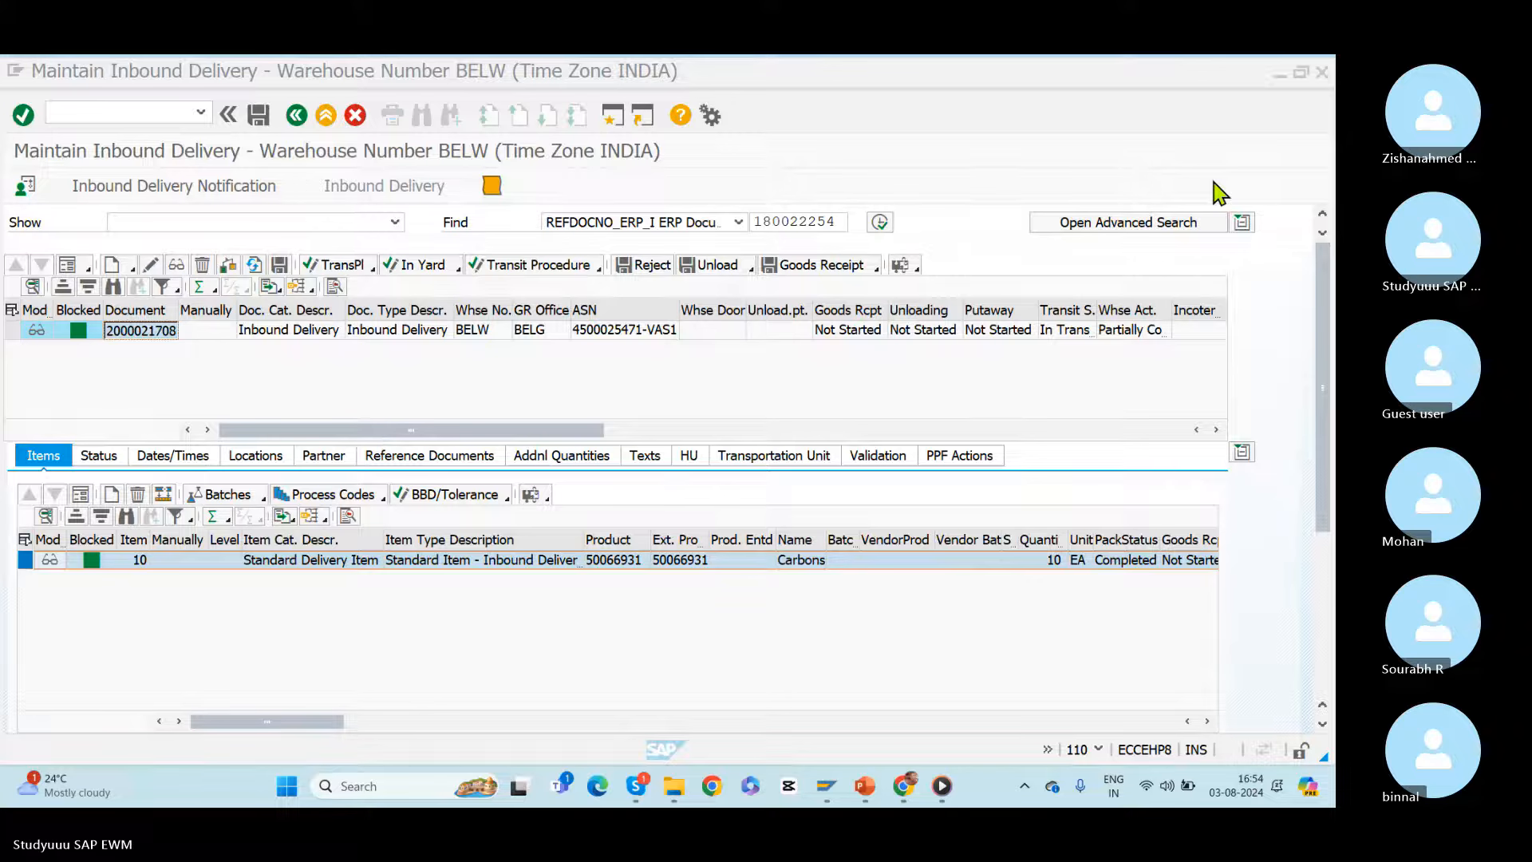
# Step: Switch to the May 2024.pptx presentation in PowerPoint and add a new slide after slide 32
pyautogui.hotkey('alt', 'Tab')
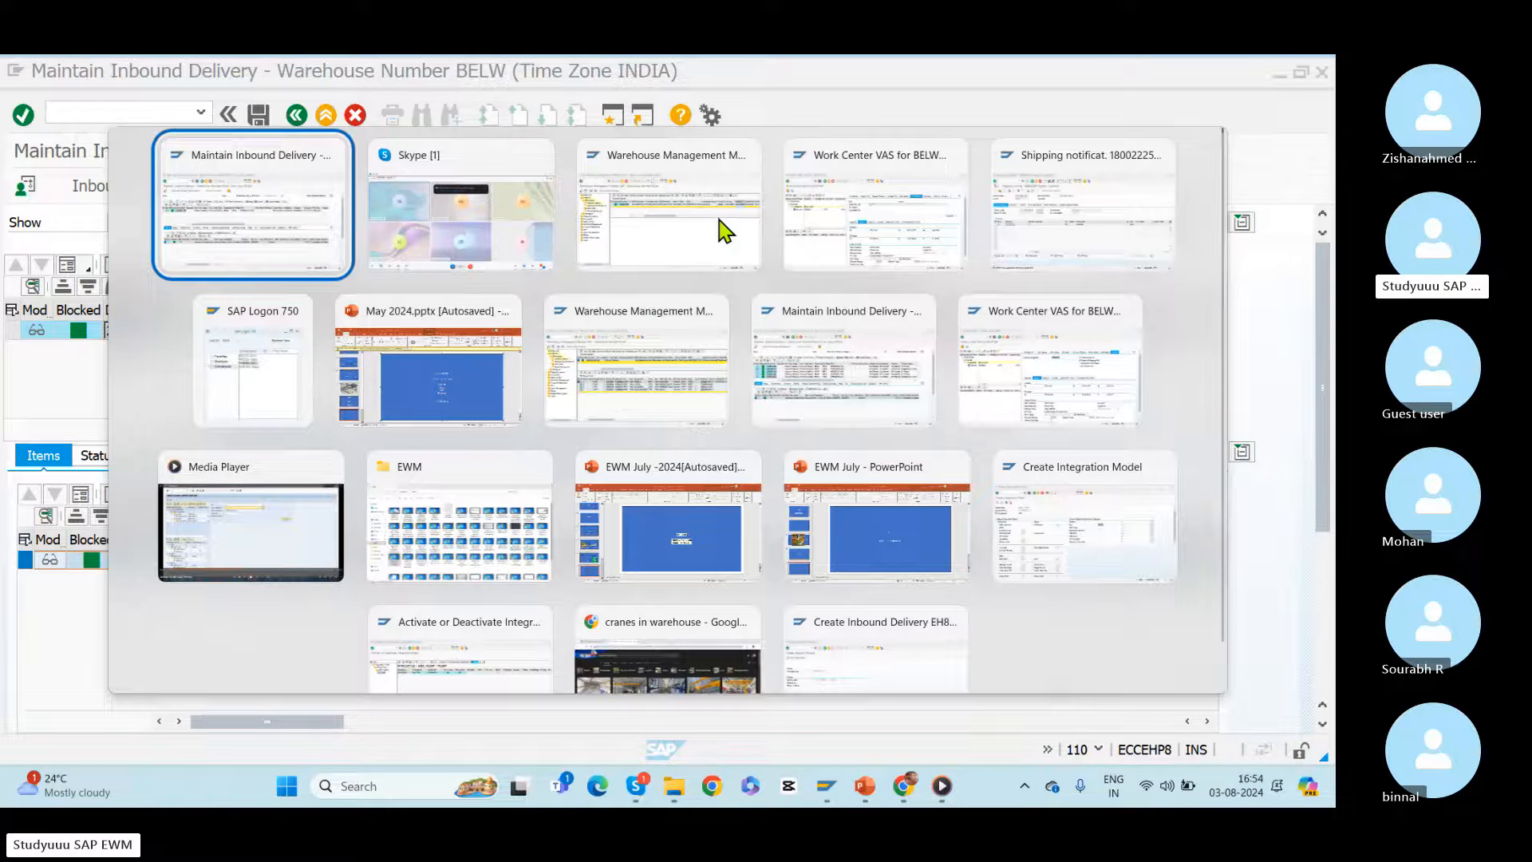
pyautogui.hotkey('alt', 'Tab')
pyautogui.hotkey('alt', 'Tab')
pyautogui.hotkey('alt', 'Tab')
pyautogui.hotkey('alt', 'Tab')
pyautogui.hotkey('alt', 'Tab')
pyautogui.hotkey('alt', 'Tab')
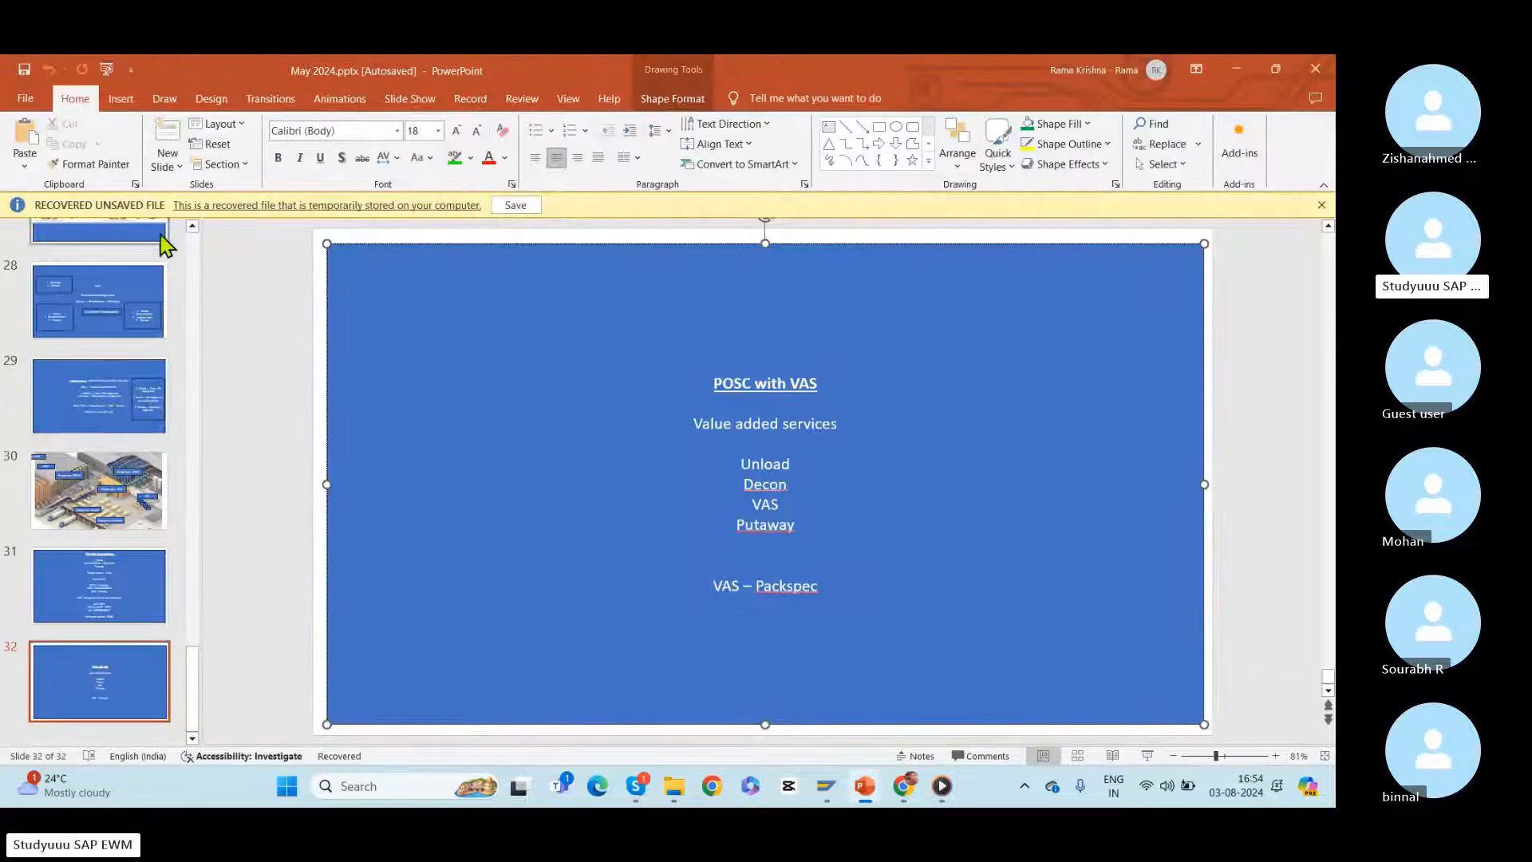
pyautogui.click(169, 166)
pyautogui.click(195, 214)
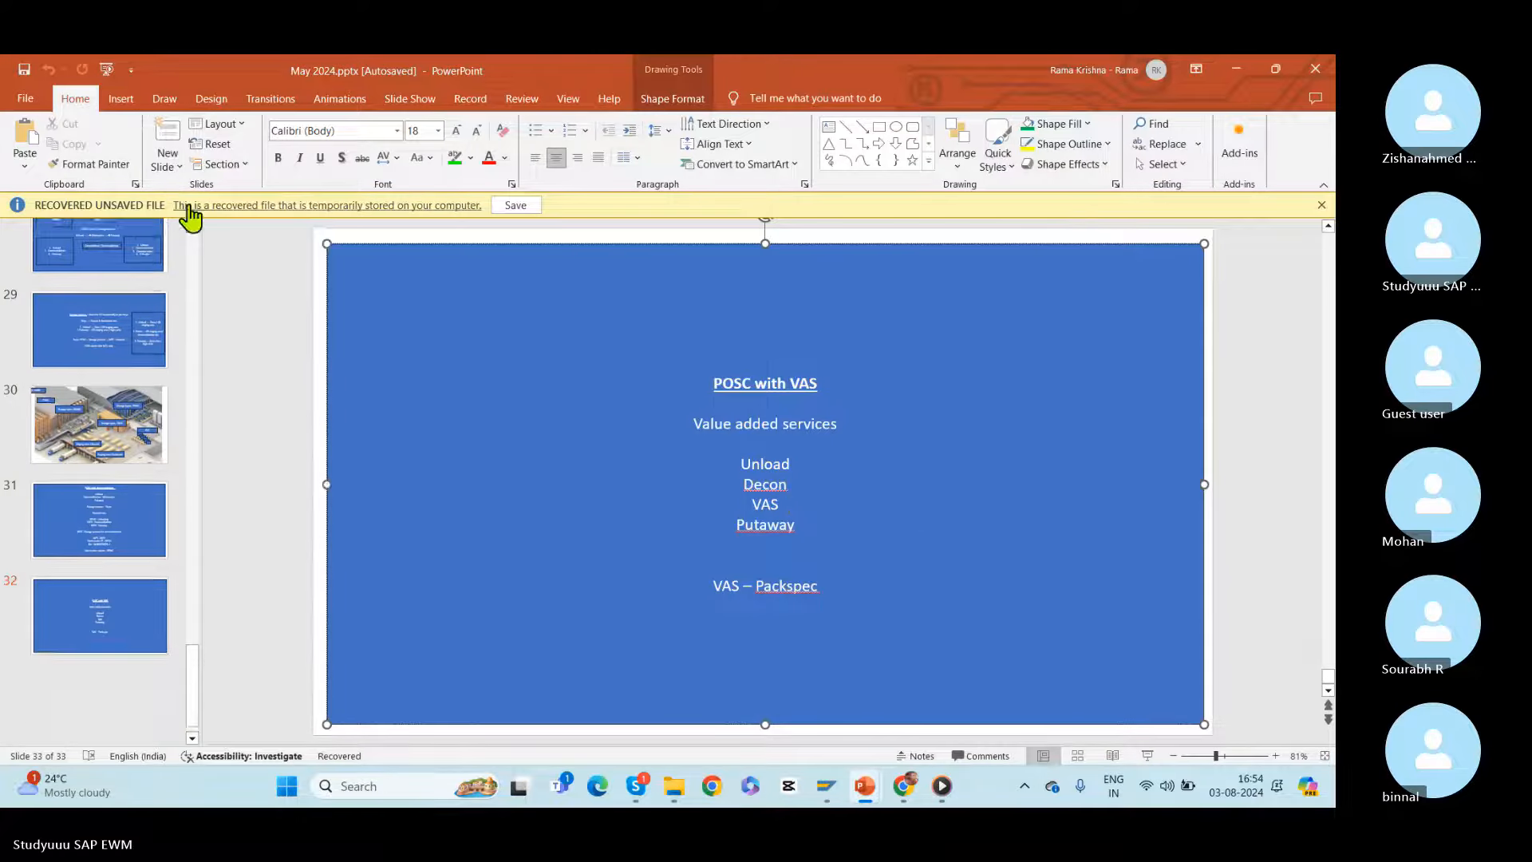
# Step: Draw a rectangle about 32.3 by 17.7 cm over the new slide and enter "LOSC" and "POSC- Process" on separate lines
pyautogui.click(878, 126)
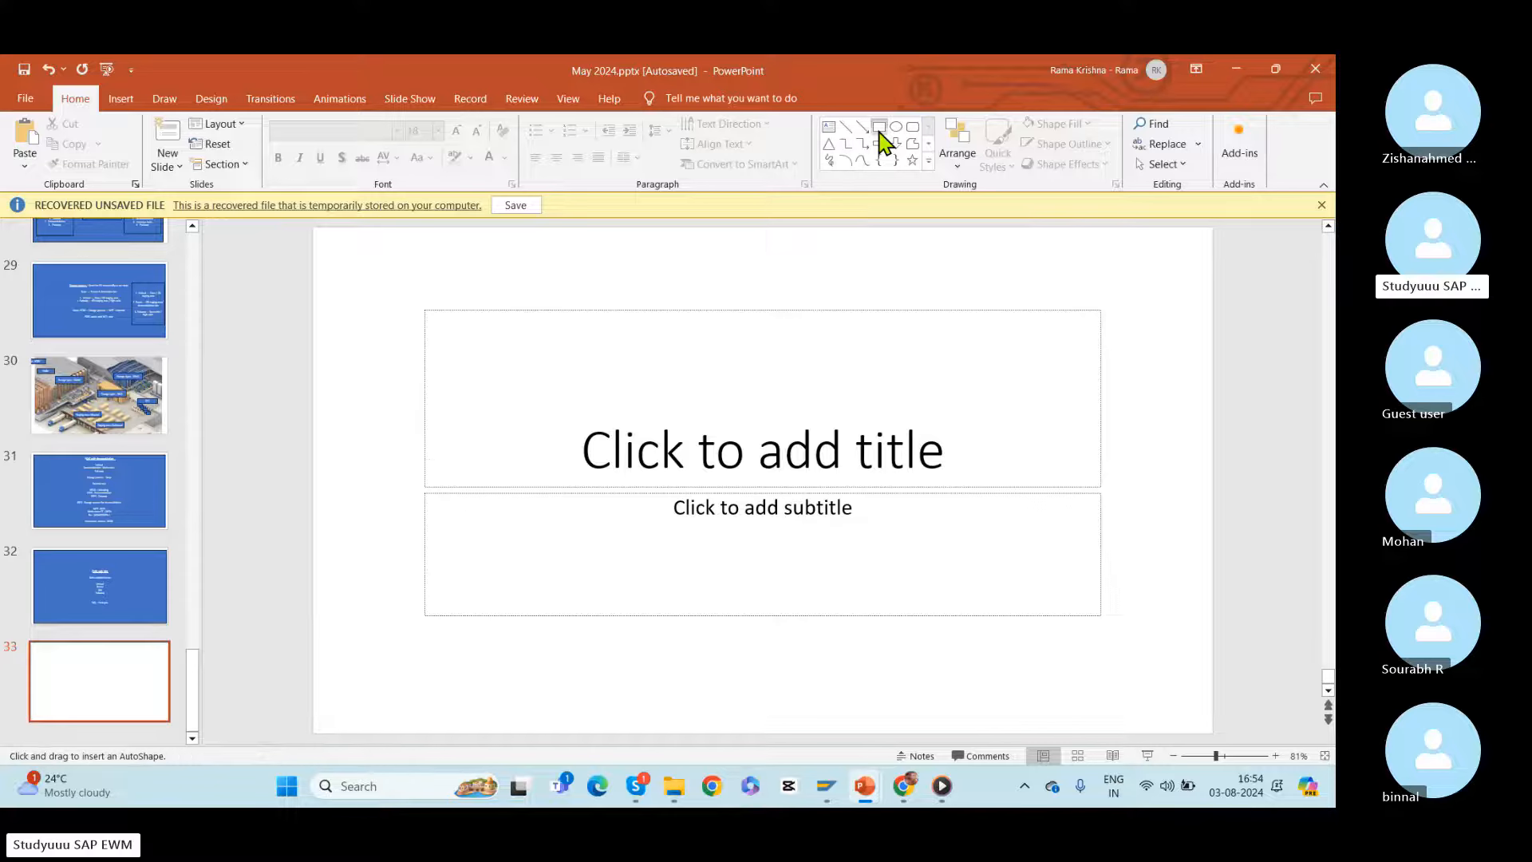
pyautogui.moveTo(333, 253)
pyautogui.mouseDown()
pyautogui.moveTo(1235, 729)
pyautogui.moveTo(1193, 724)
pyautogui.mouseUp()
pyautogui.write('LOSC')
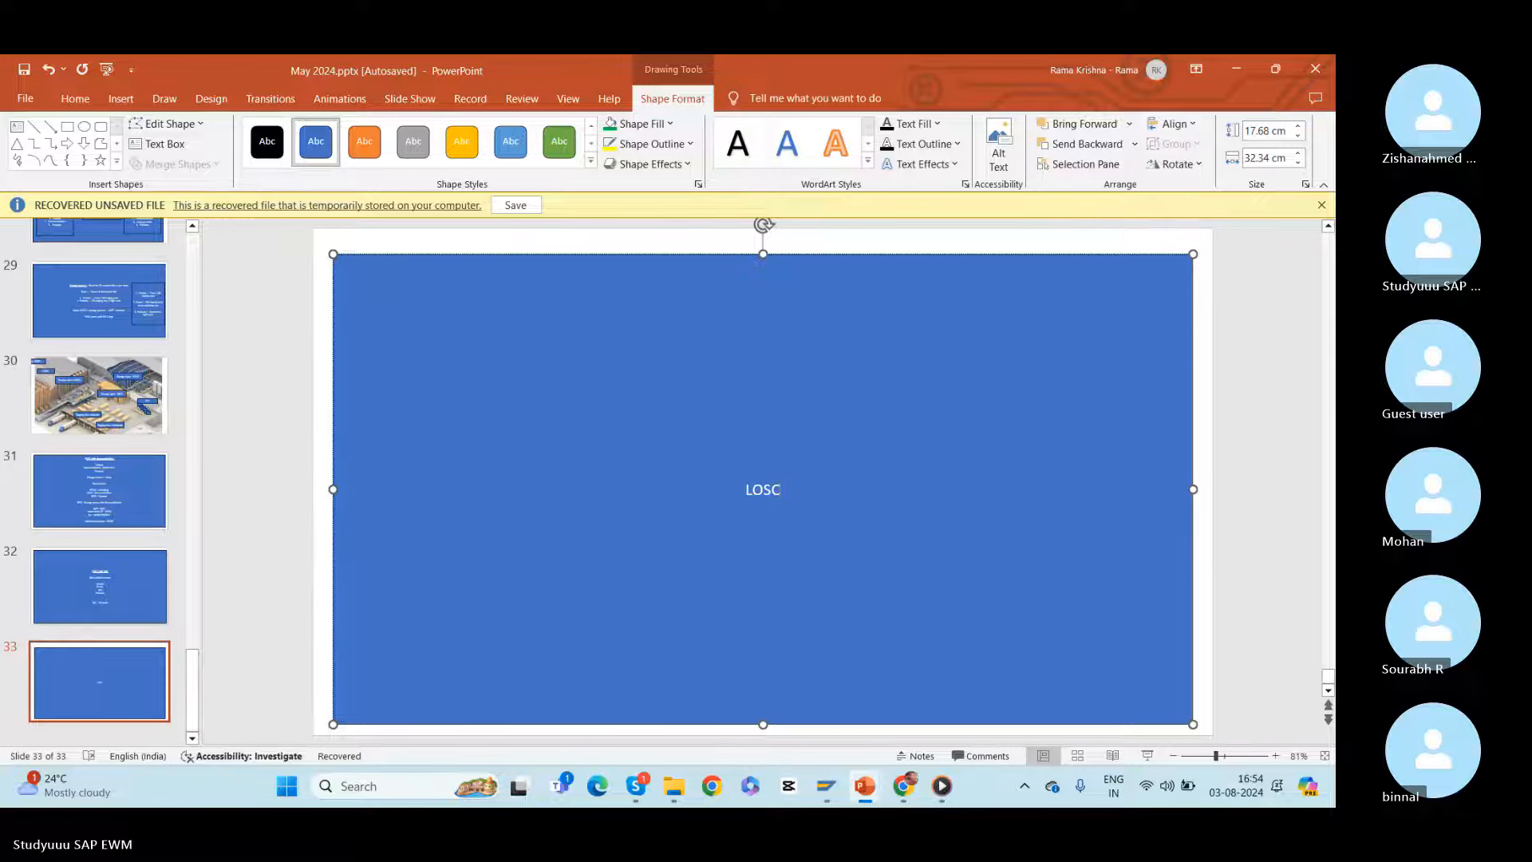
pyautogui.press('Return')
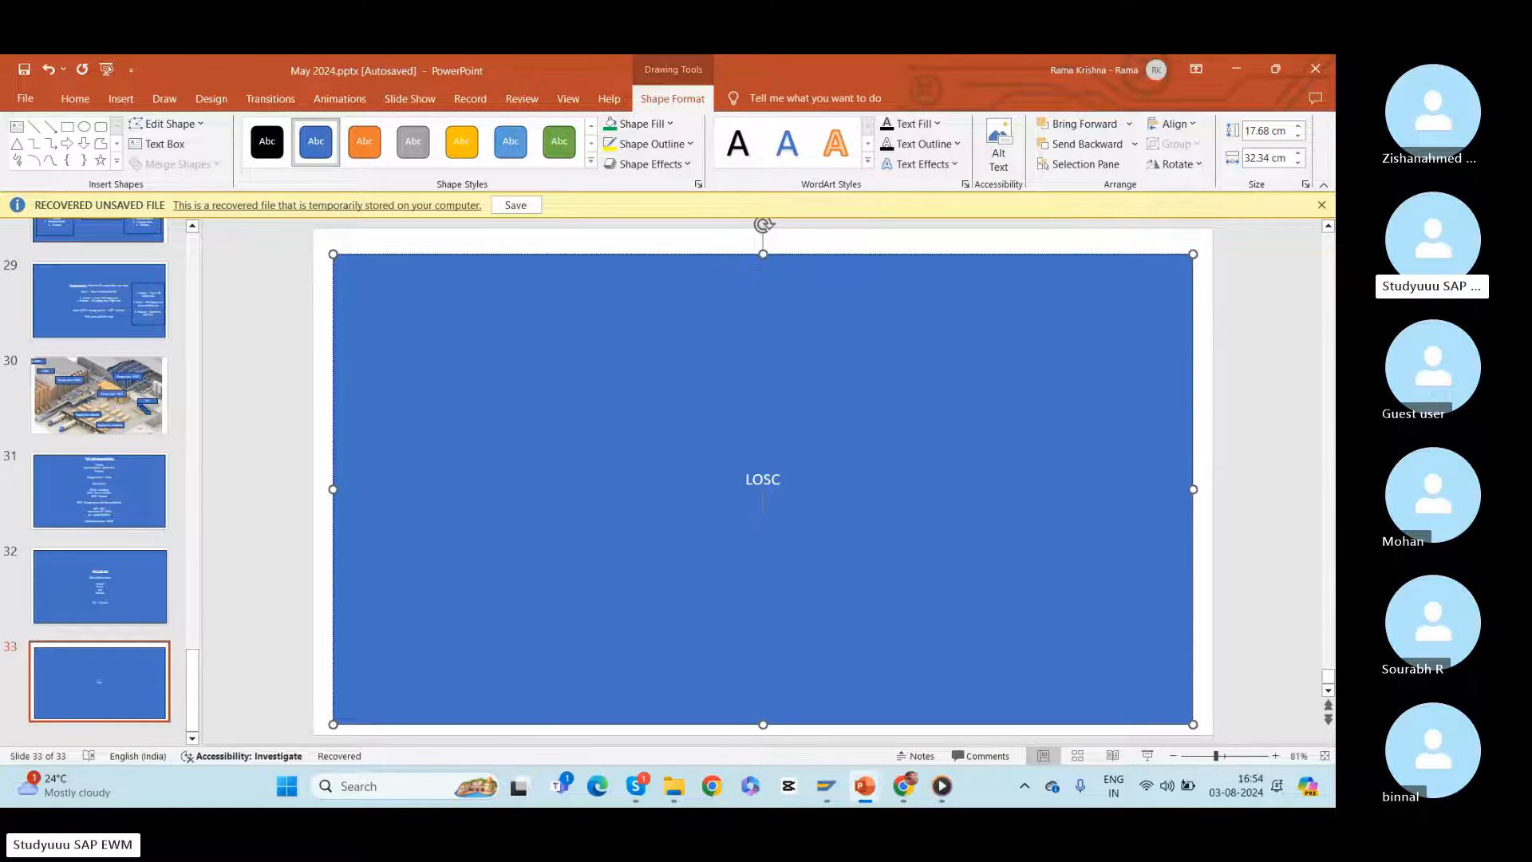
pyautogui.write('POSC- Process')
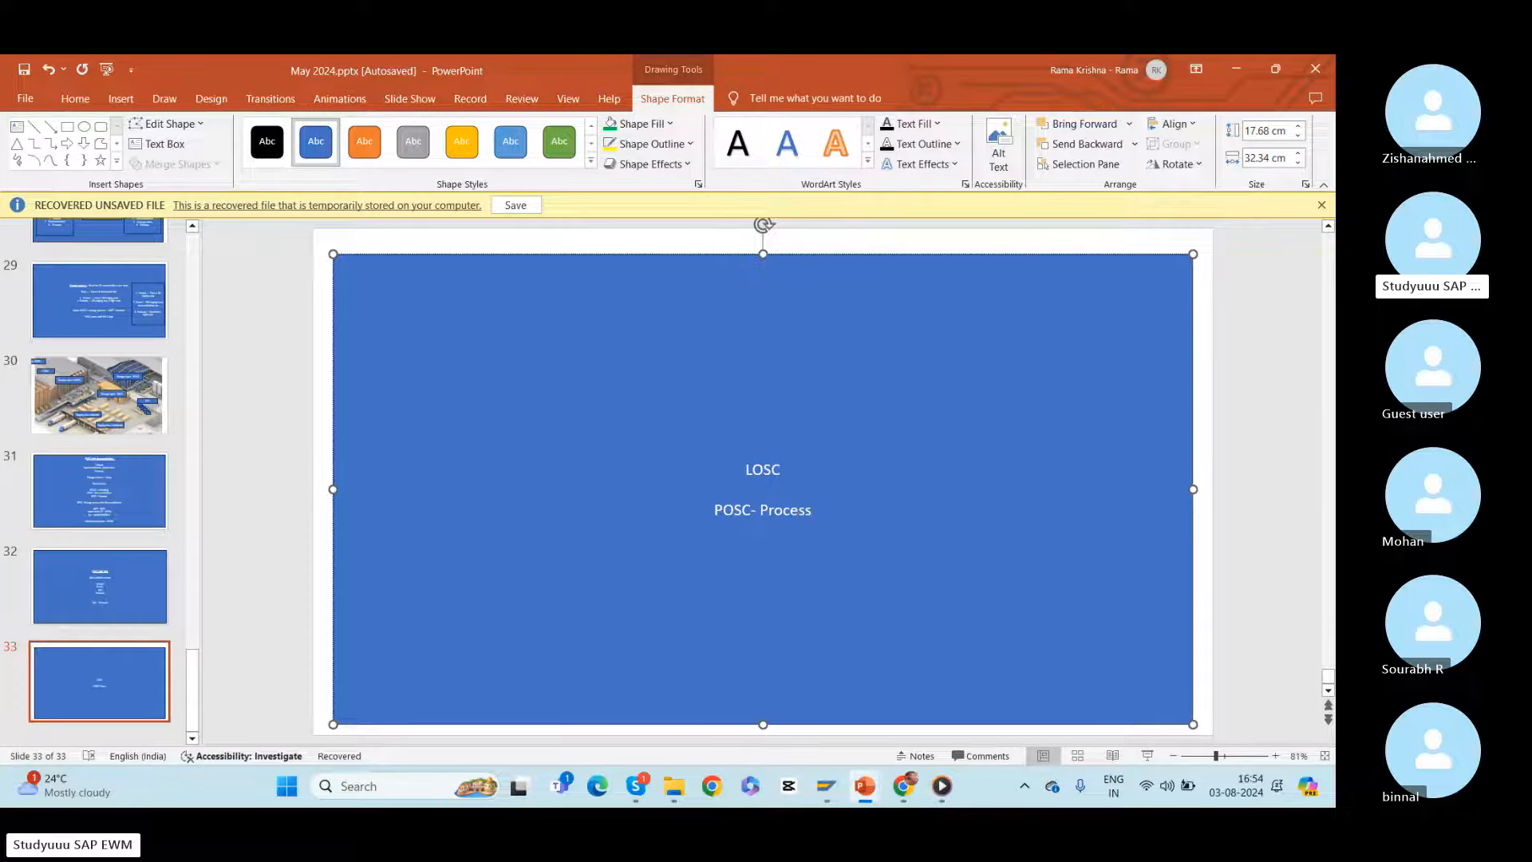